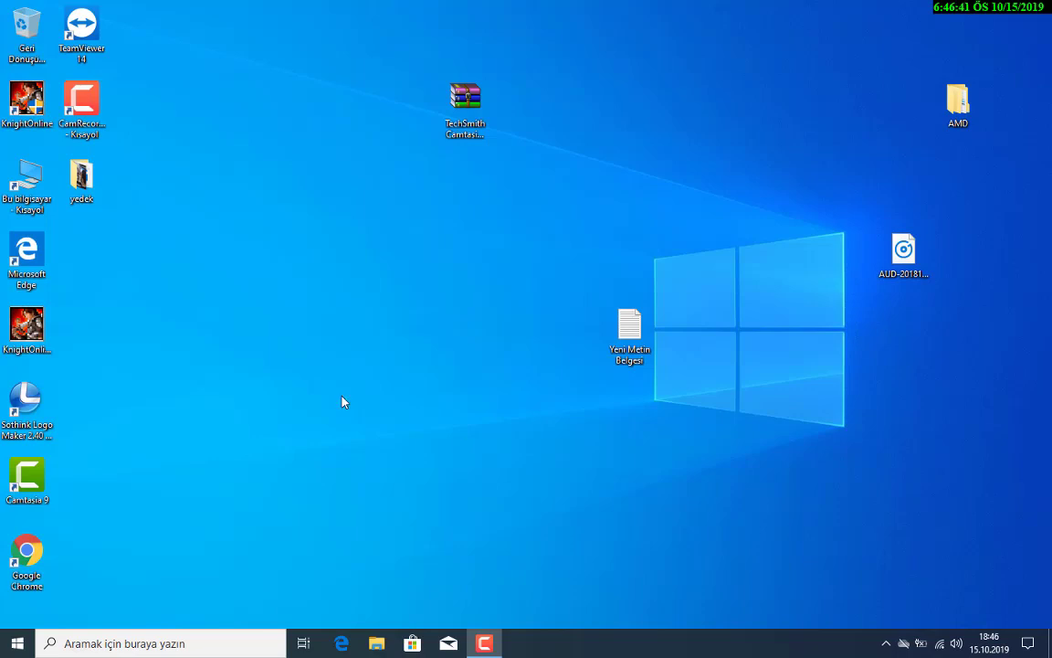
Step: Copy the Camera folder from DCIM on the Galaxy J6+ phone's Card storage to the desktop
double_click(19, 208)
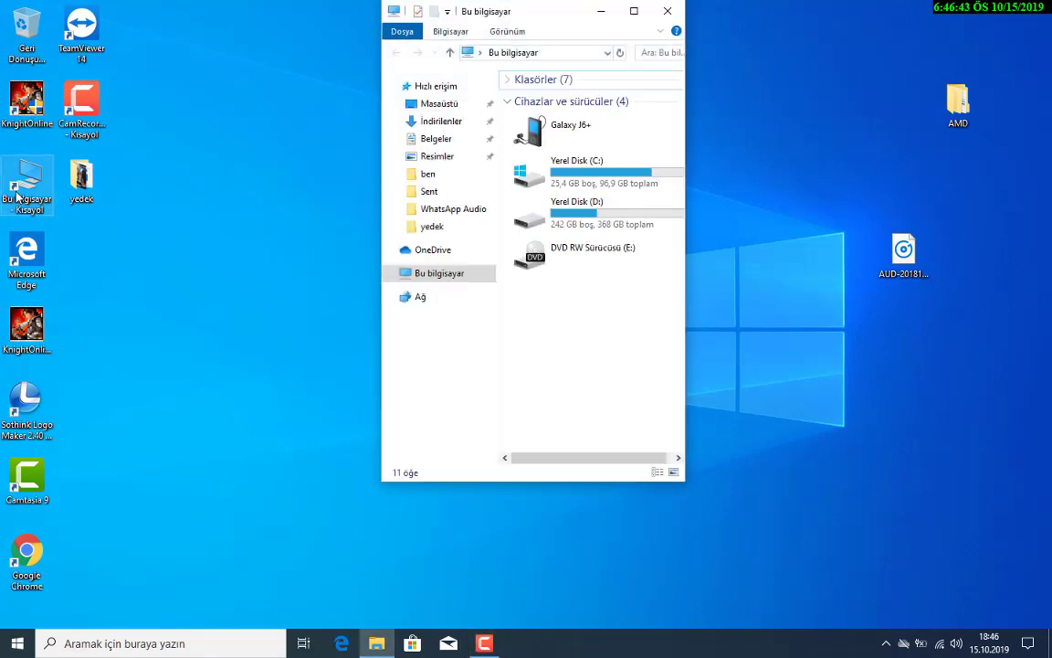
double_click(558, 137)
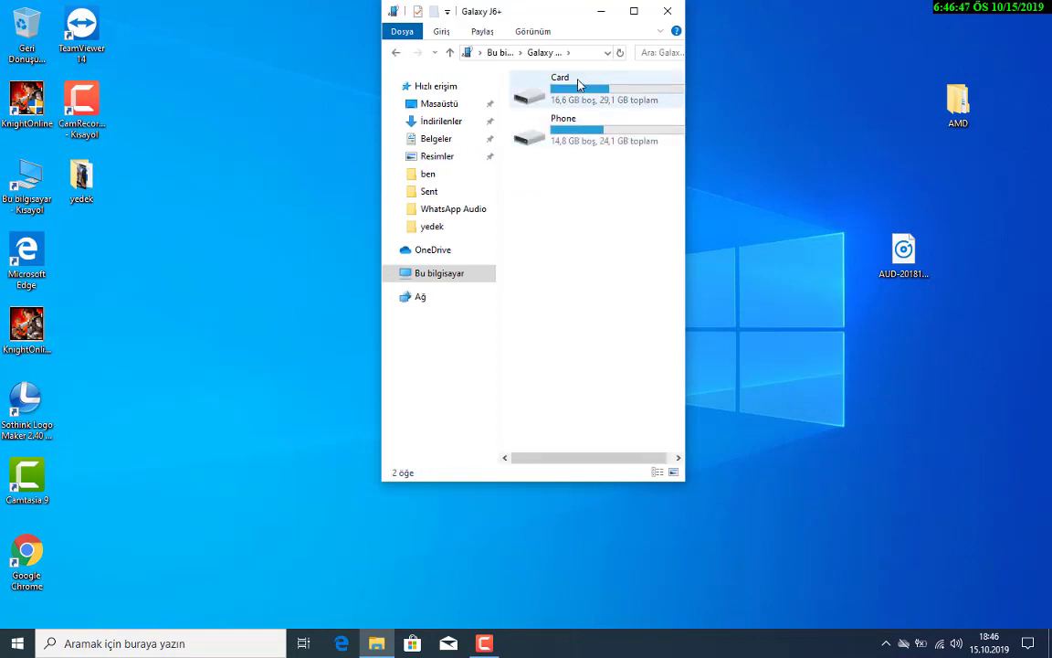
double_click(575, 96)
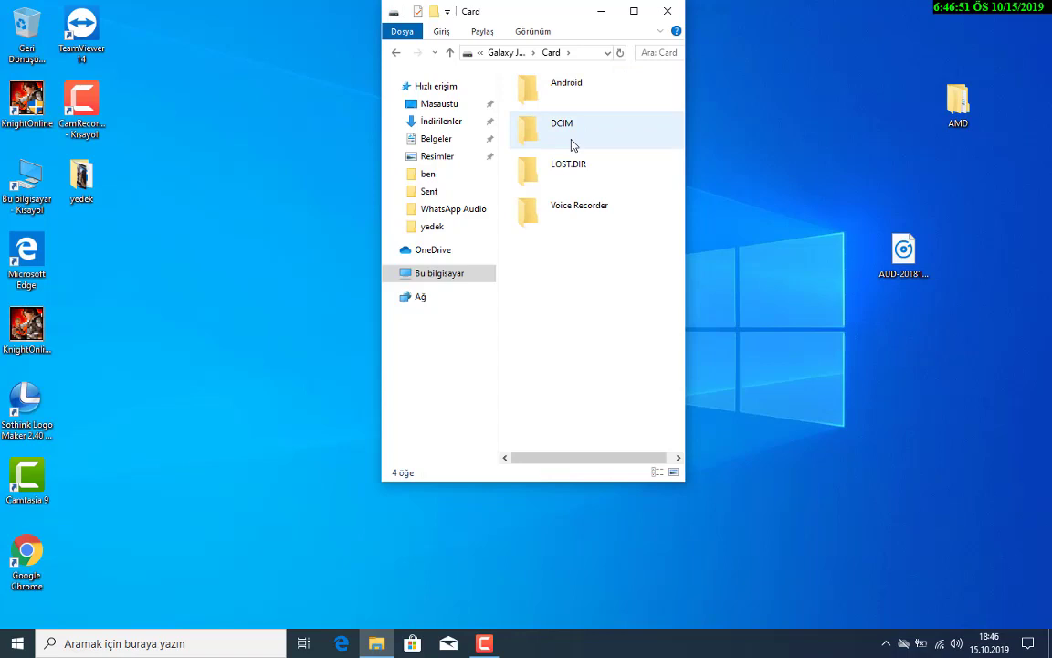
double_click(573, 144)
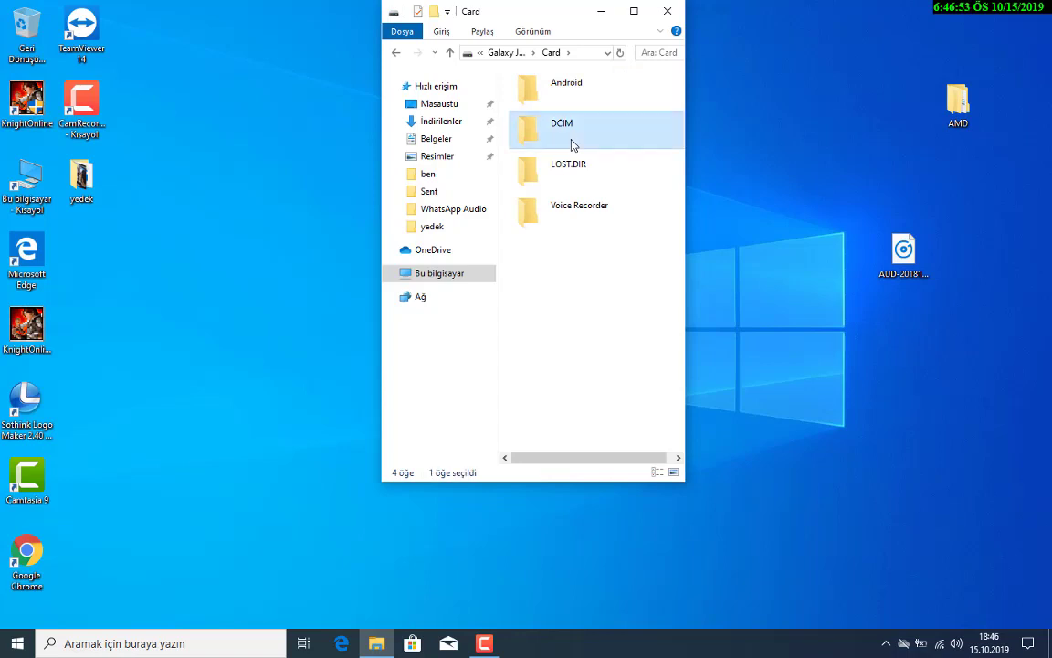
double_click(574, 95)
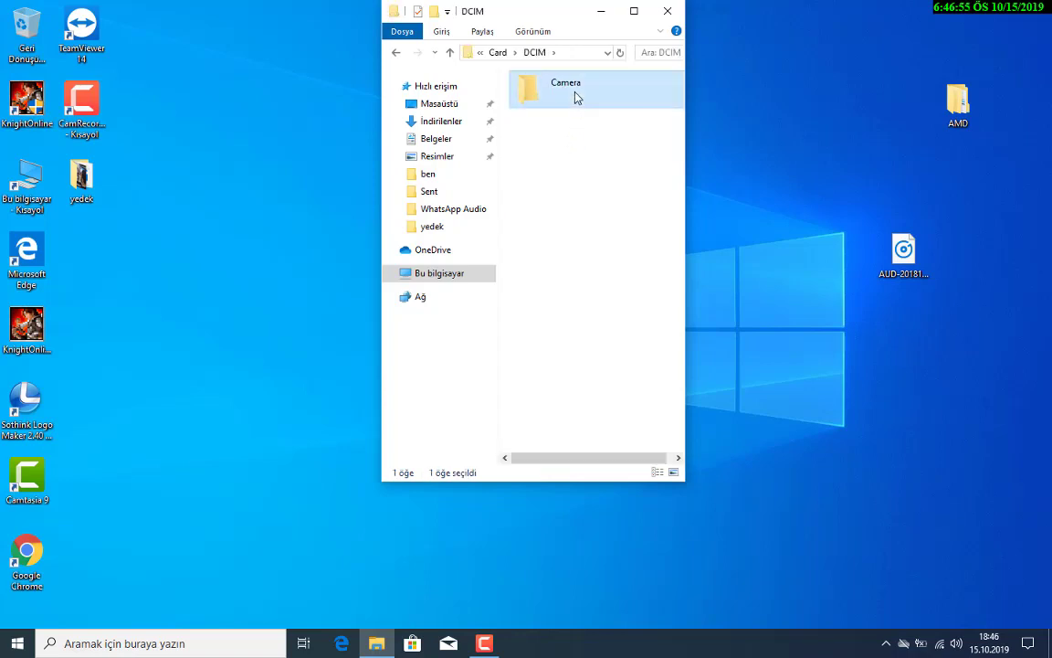
left_click(396, 52)
left_click_drag(560, 86, 827, 186)
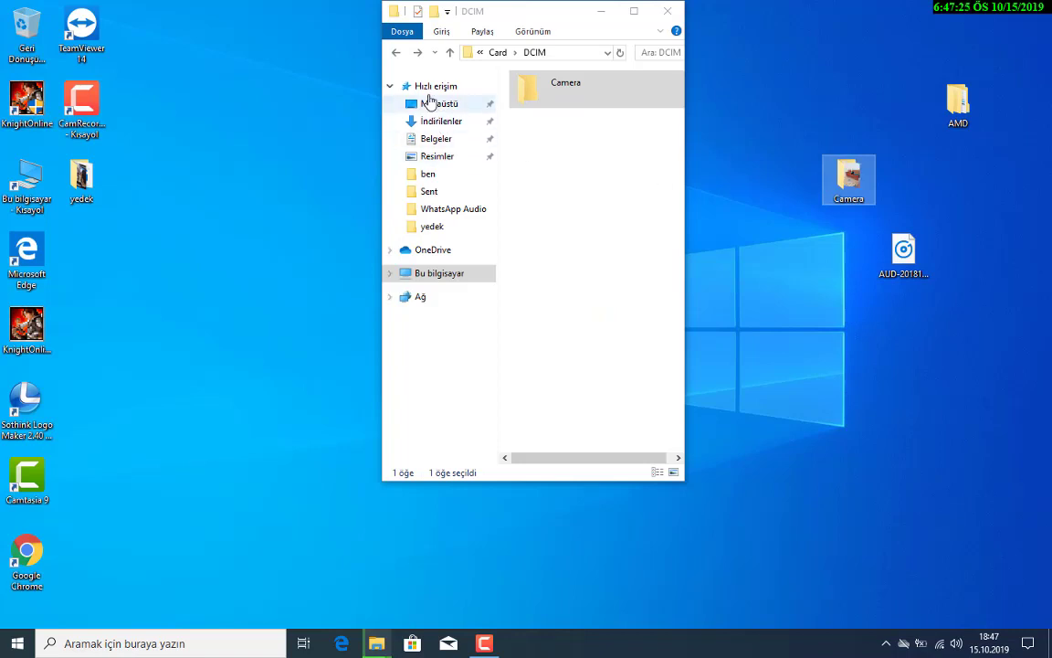
Step: Try to open the Android folder on the phone's Card storage while the copy is running
left_click(399, 52)
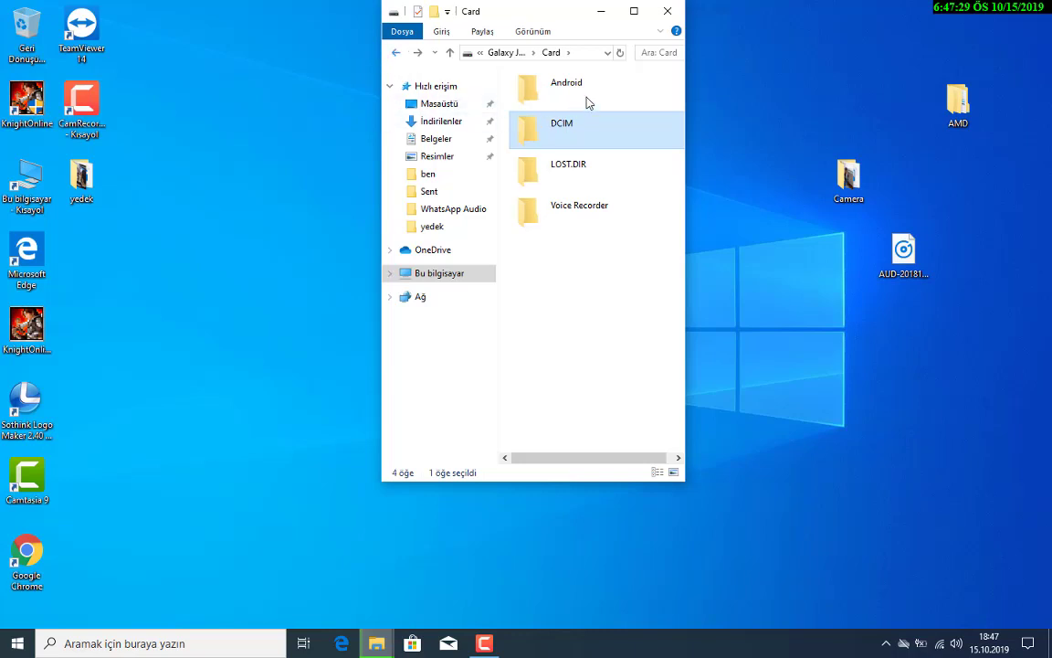
double_click(592, 82)
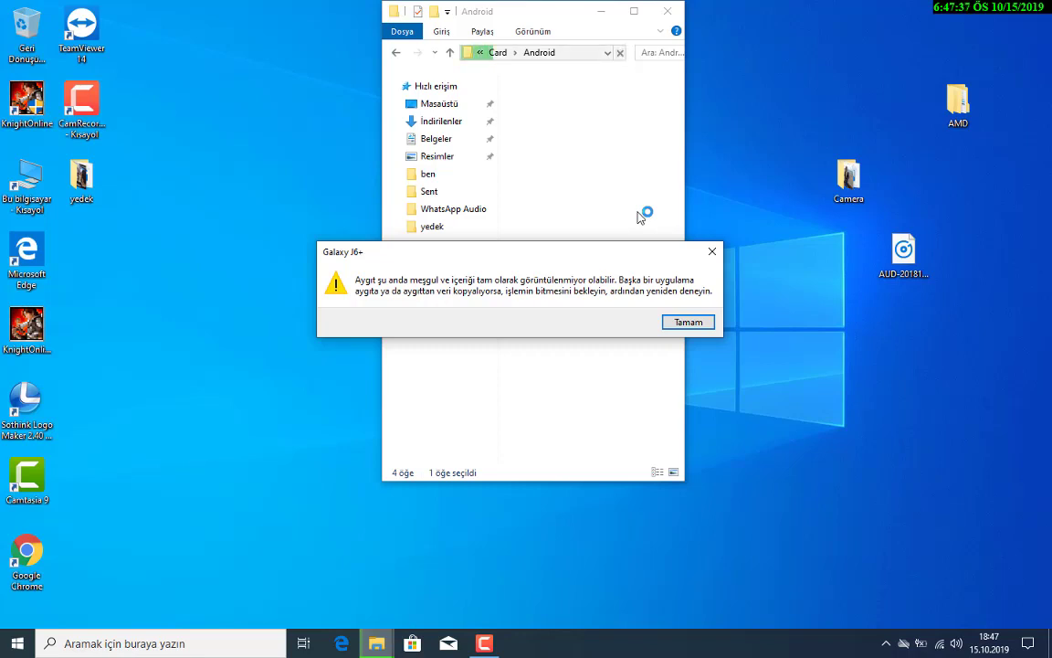
left_click(712, 251)
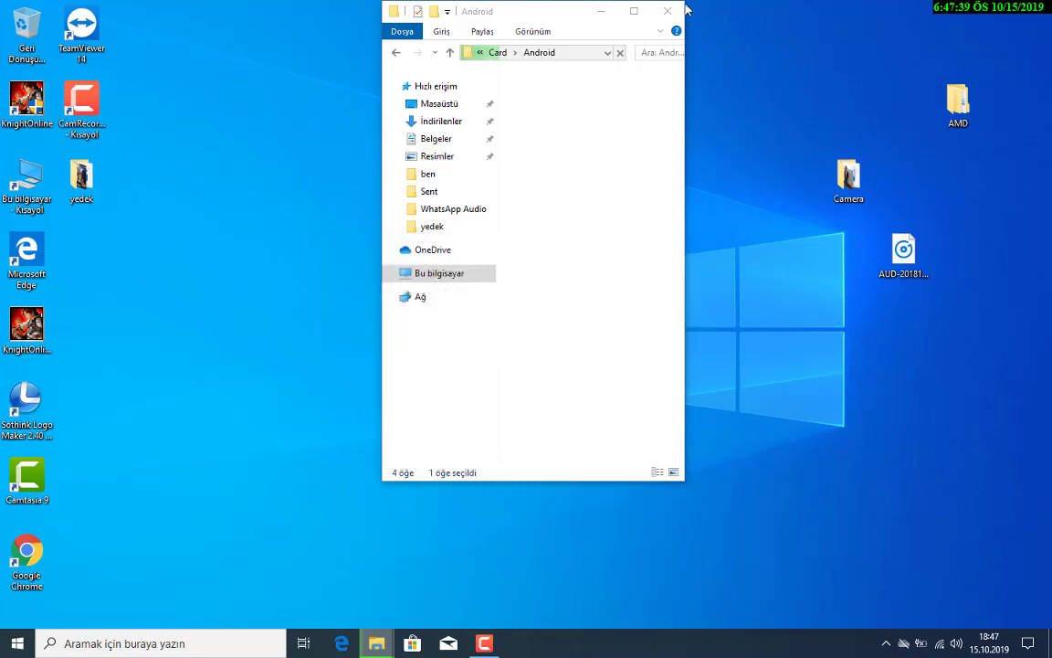
Step: Minimize the folder window and cancel the running copy of the Camera folder
left_click(606, 17)
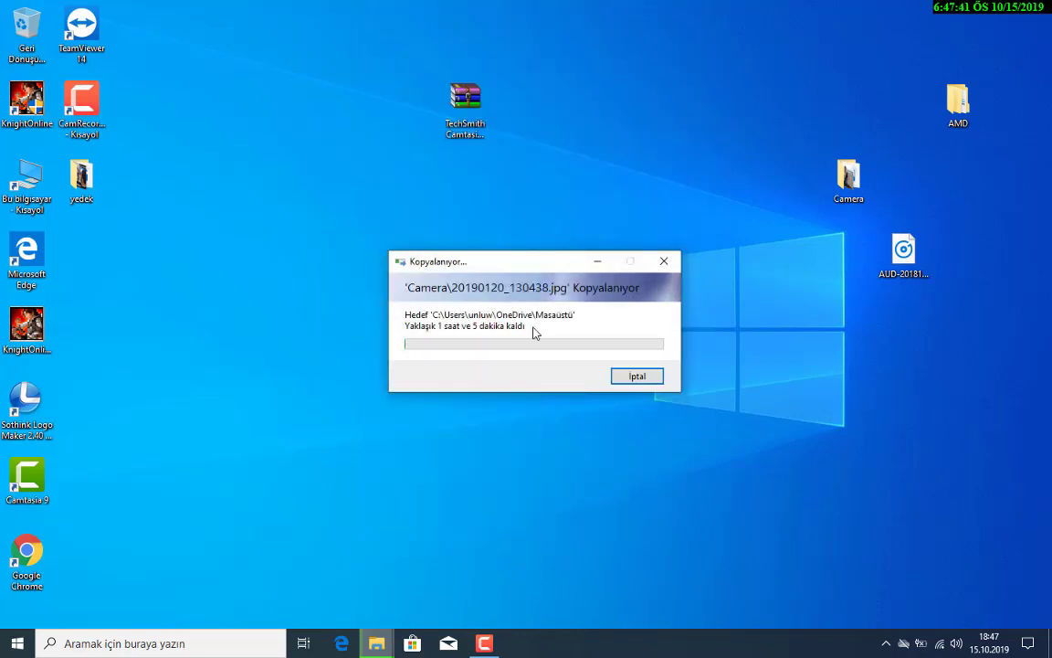
left_click_drag(530, 262, 517, 171)
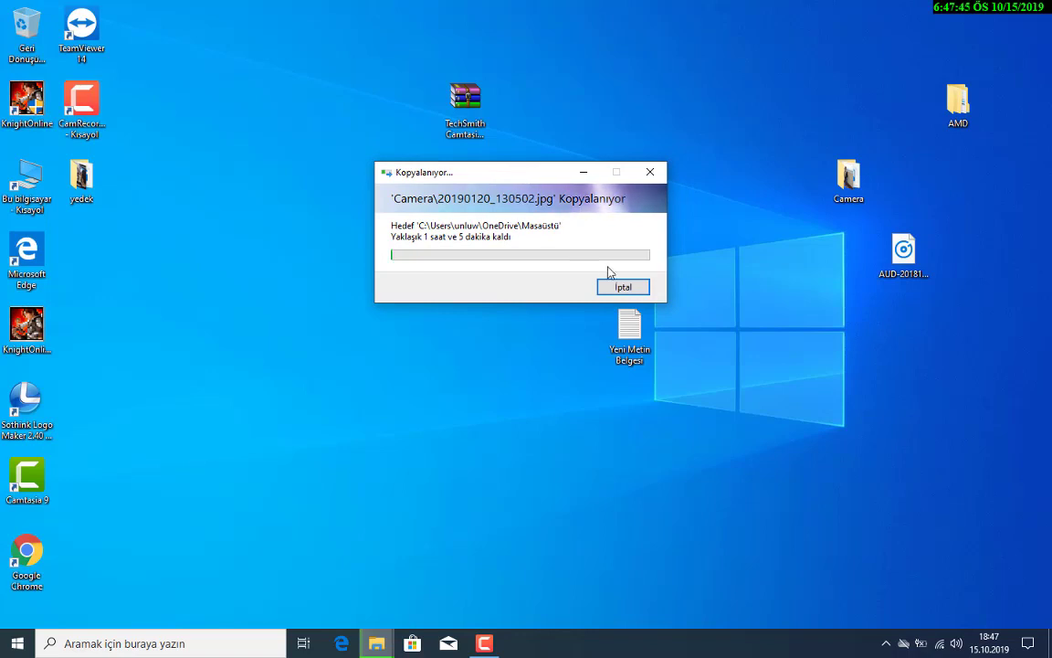
left_click(623, 291)
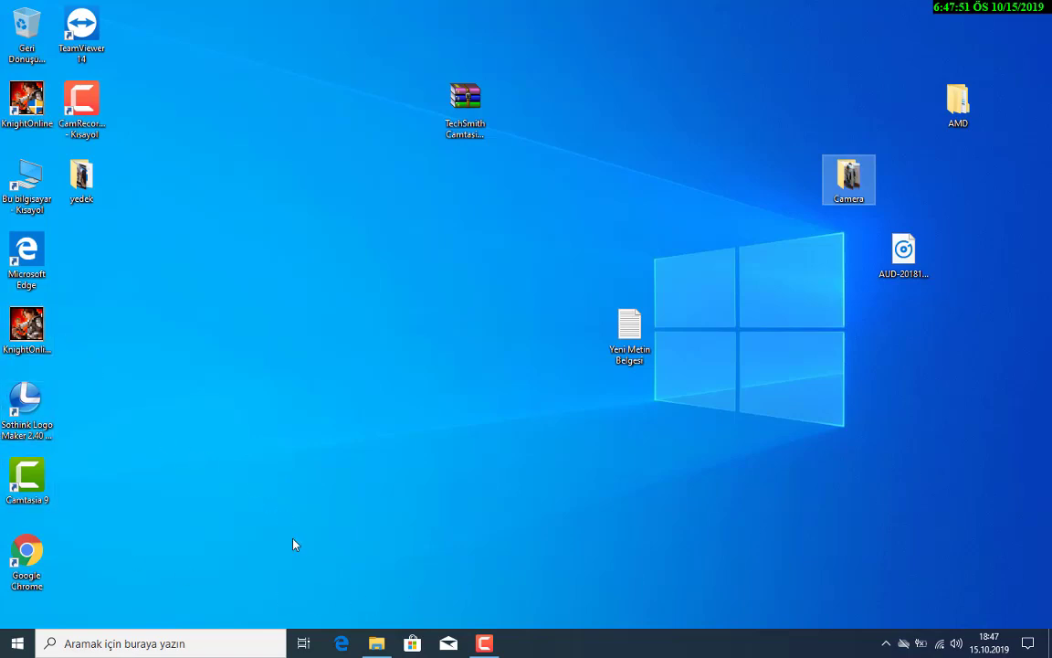
Step: Restore the folder window and view the contents of the Android folder on the phone's Card storage
left_click(376, 643)
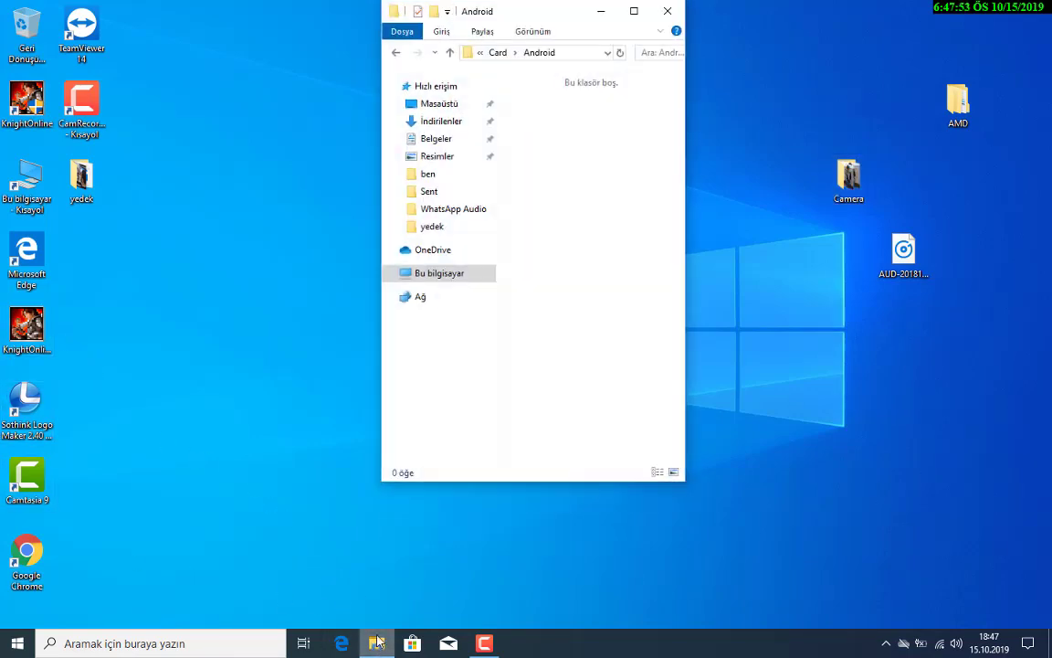
left_click(391, 53)
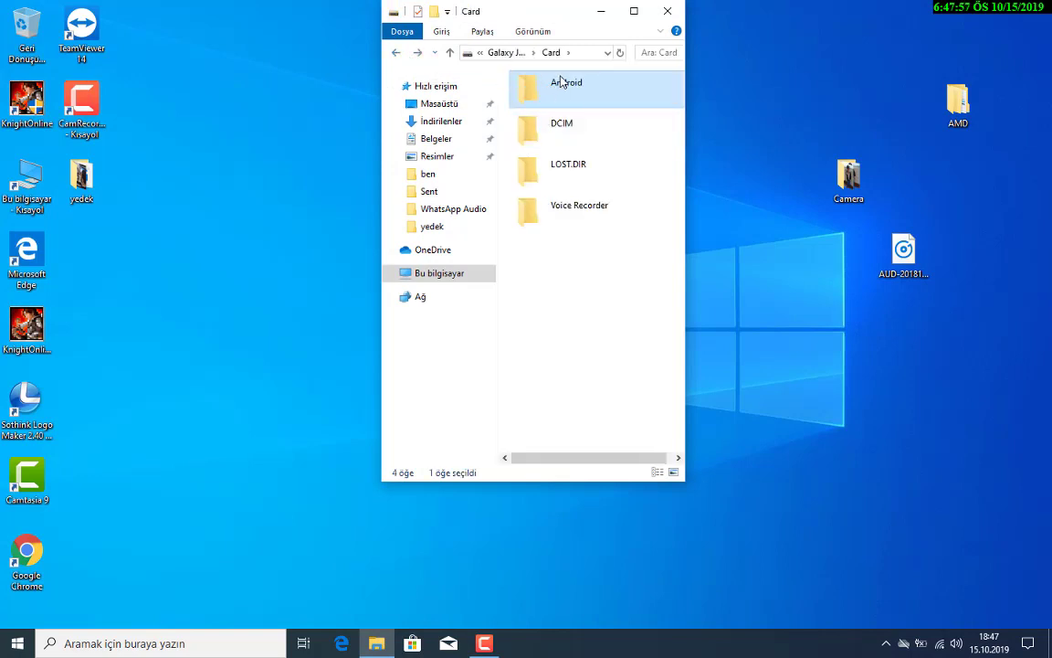
double_click(566, 84)
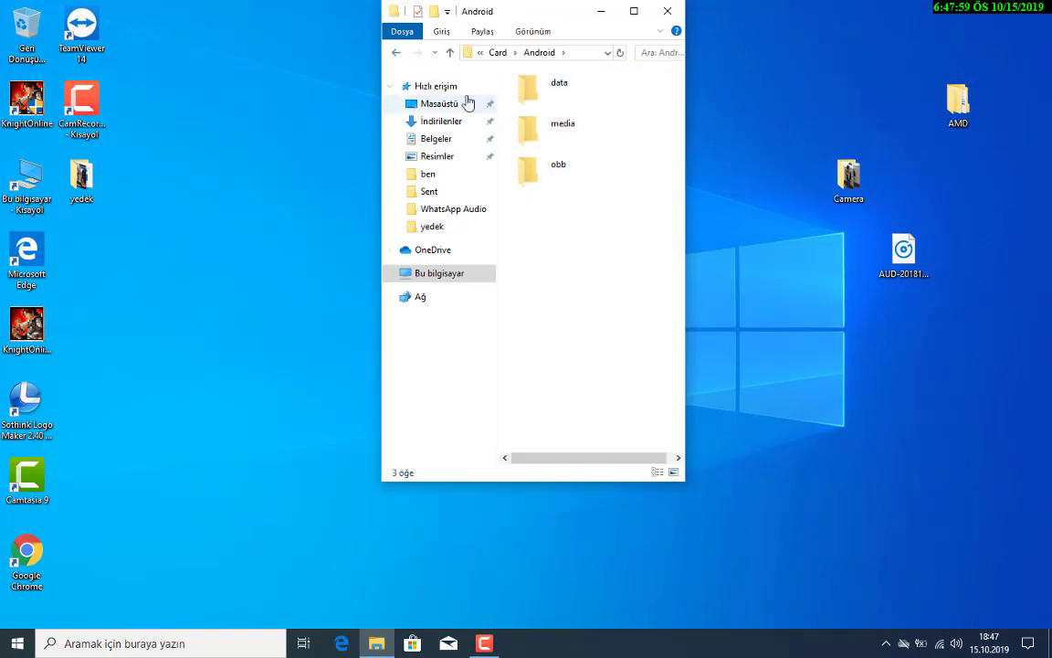
left_click(396, 53)
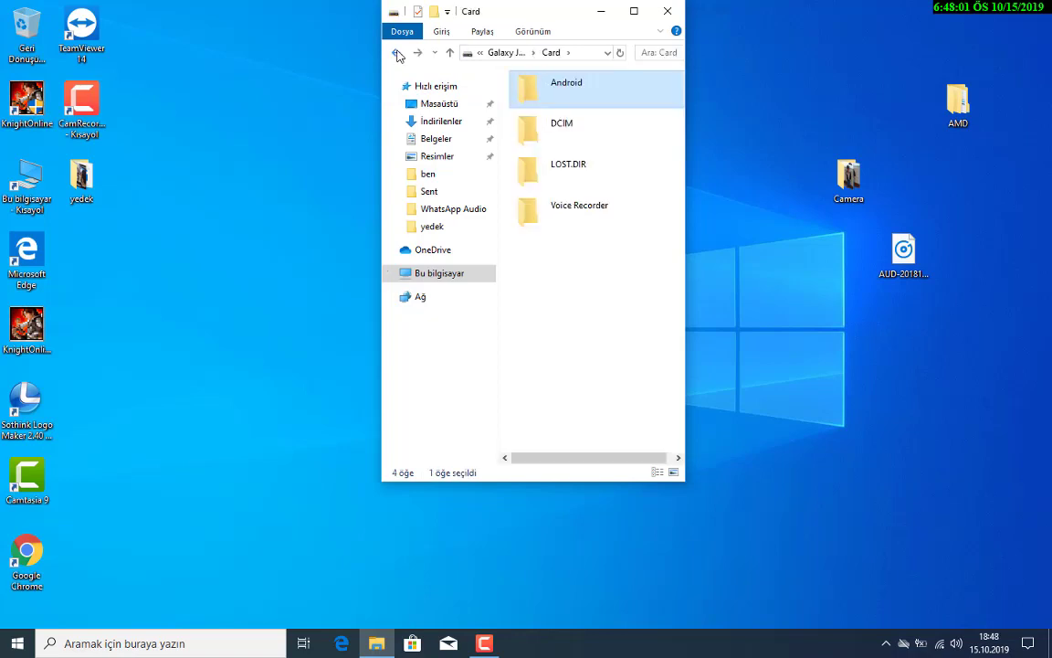
Step: Switch to the Phone storage and view the Camera folder inside its DCIM folder
left_click(397, 55)
double_click(589, 144)
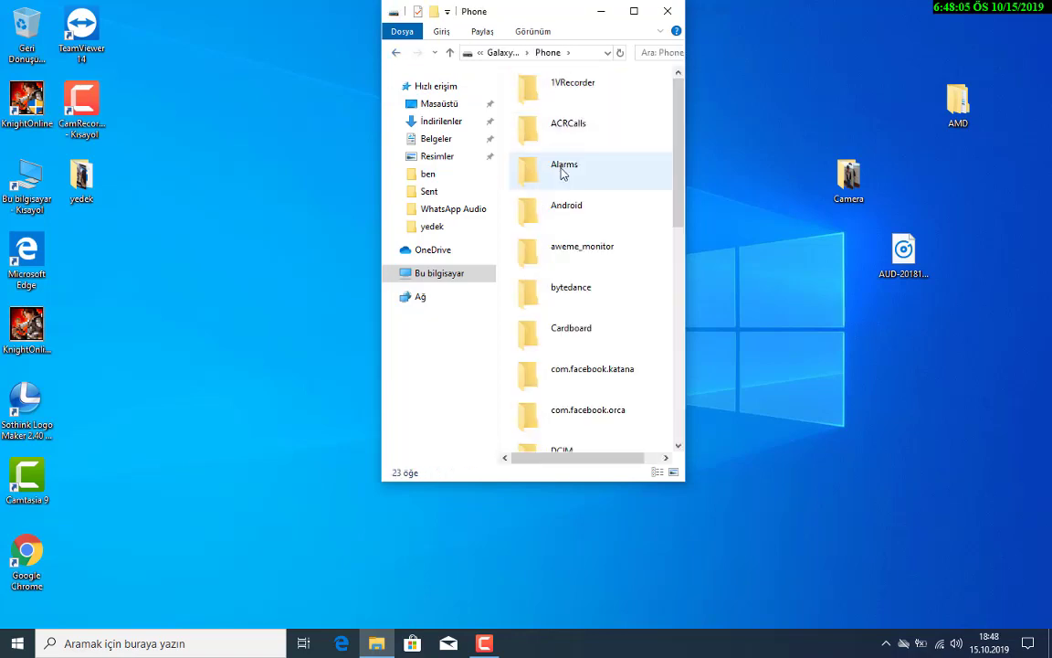
scroll(589, 220, "down", 2)
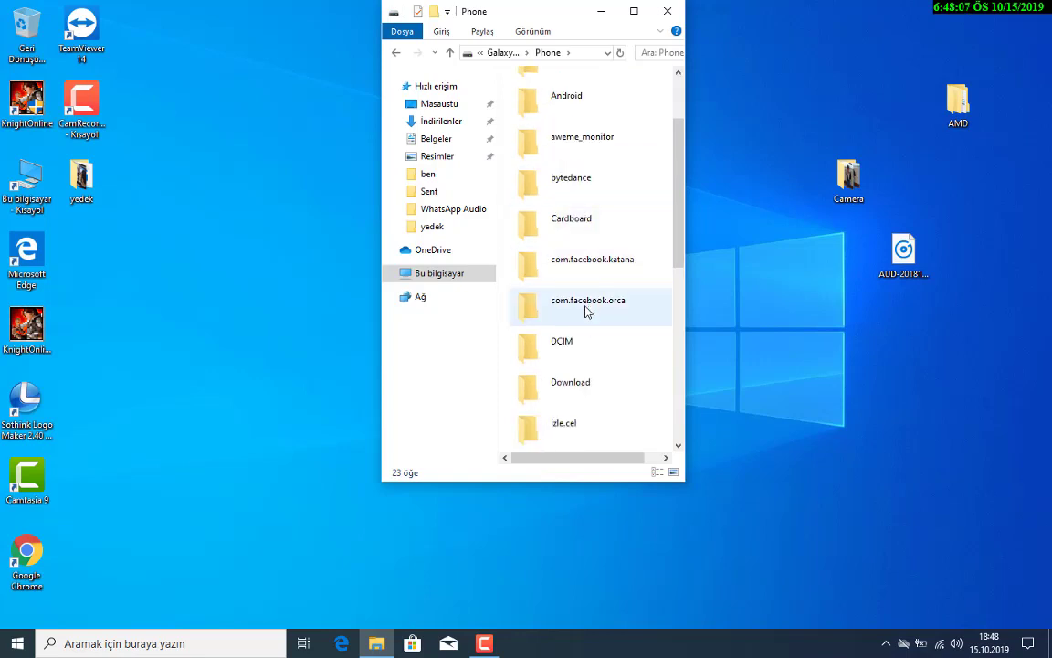
double_click(583, 338)
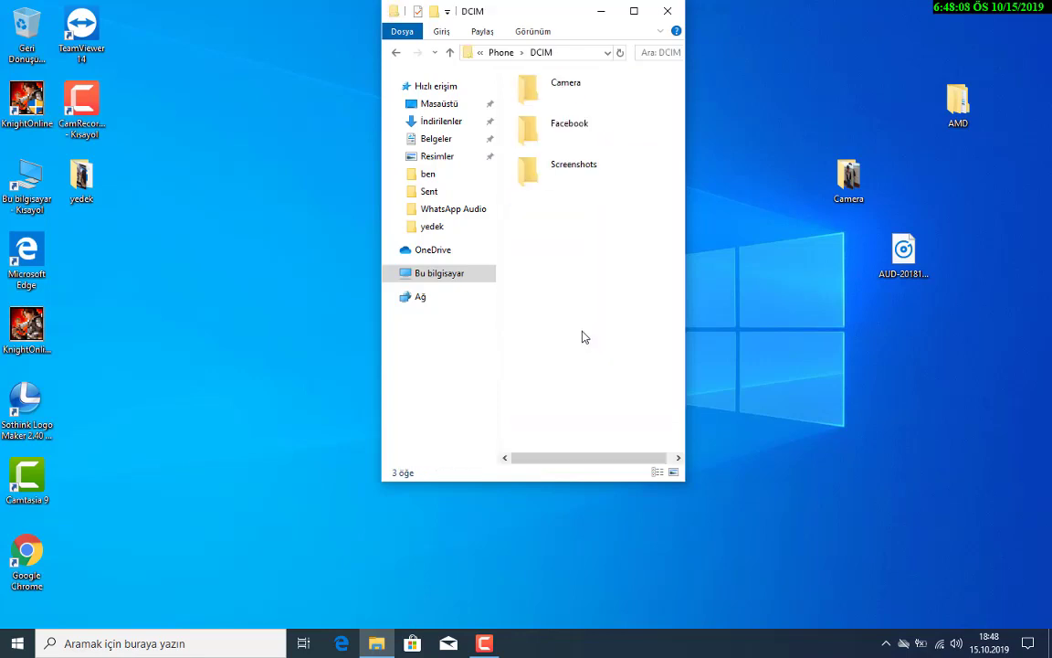
double_click(567, 82)
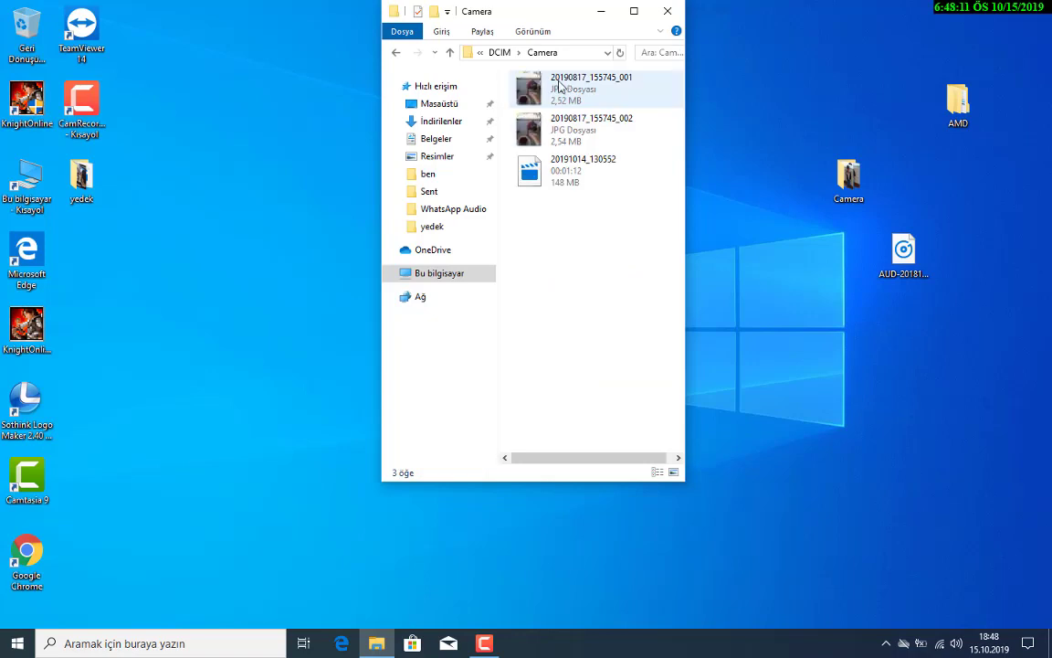
left_click(395, 53)
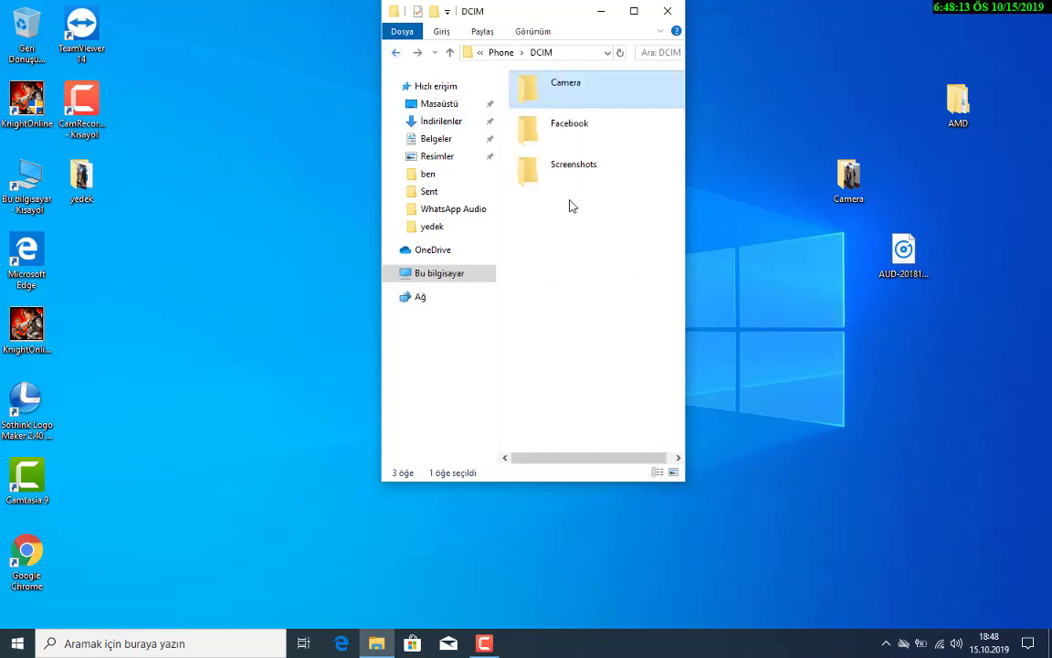
Step: Look through the Facebook and Screenshots folders inside the Phone storage's DCIM folder
left_click(589, 142)
double_click(589, 141)
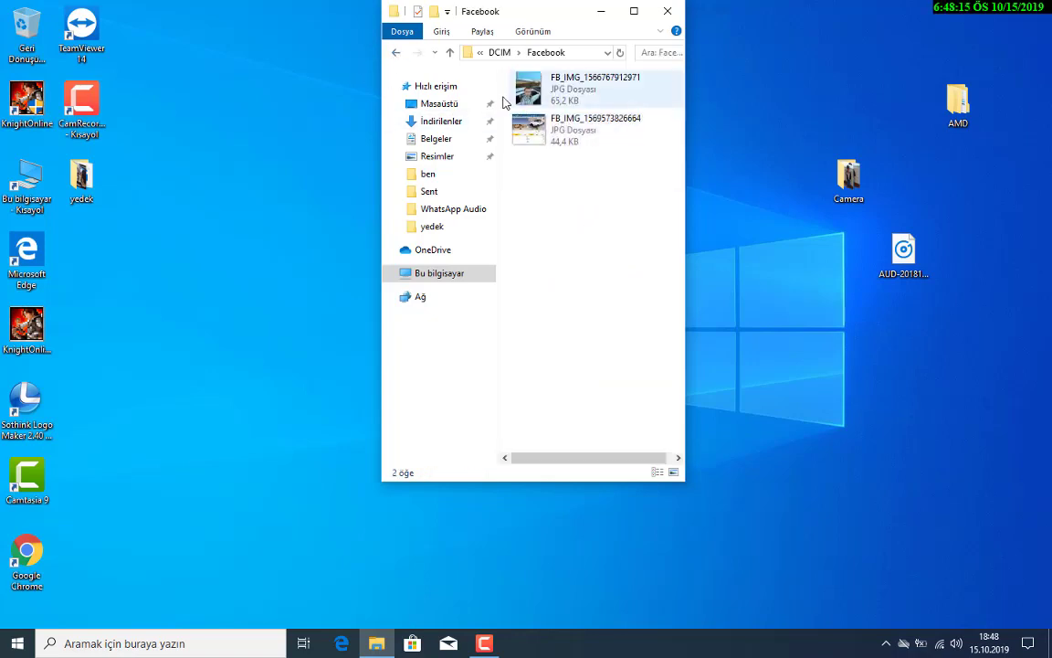
left_click(394, 53)
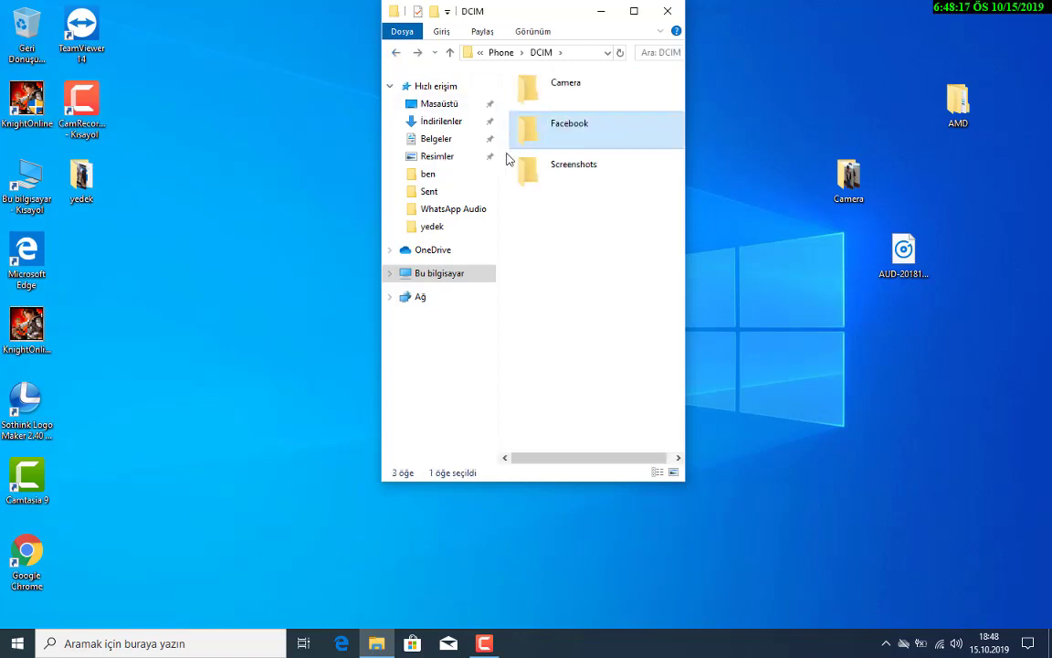
double_click(516, 166)
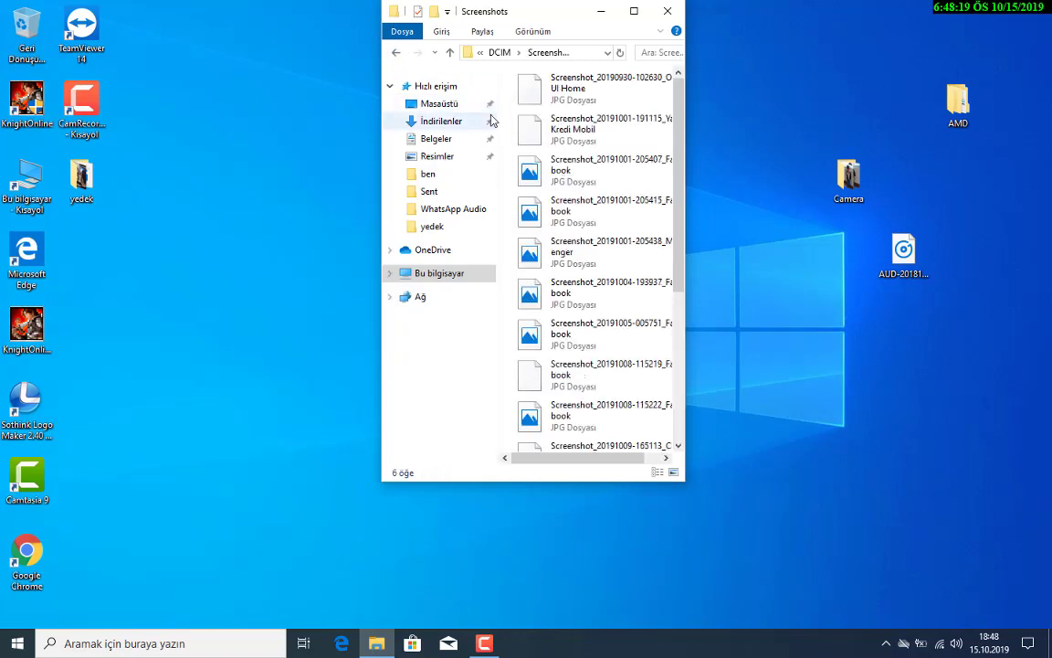
scroll(577, 105, "down", 5)
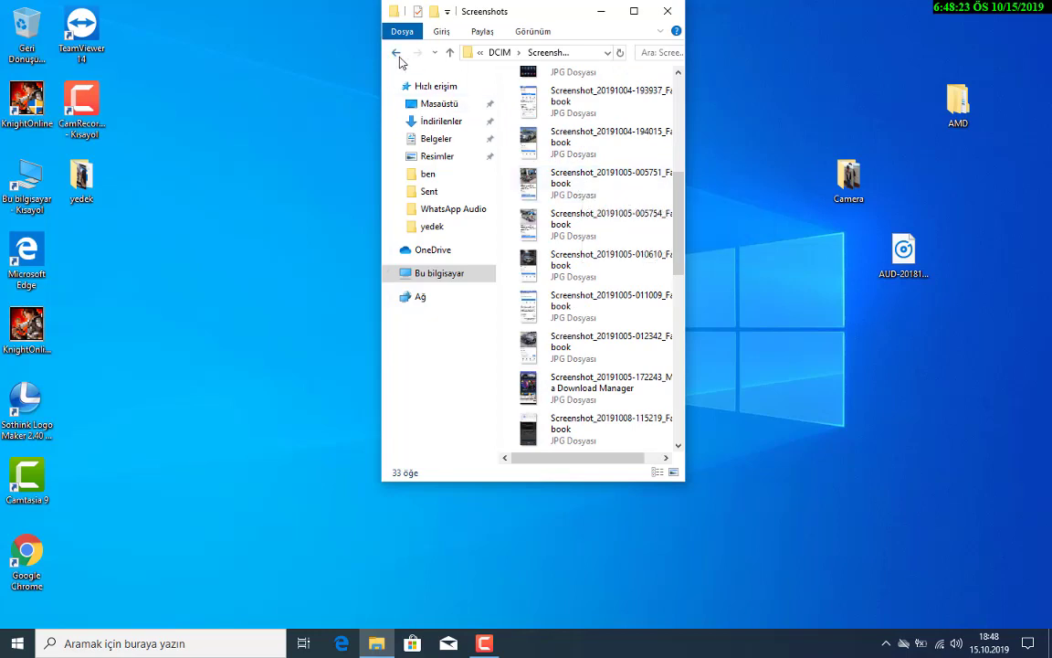
left_click(396, 53)
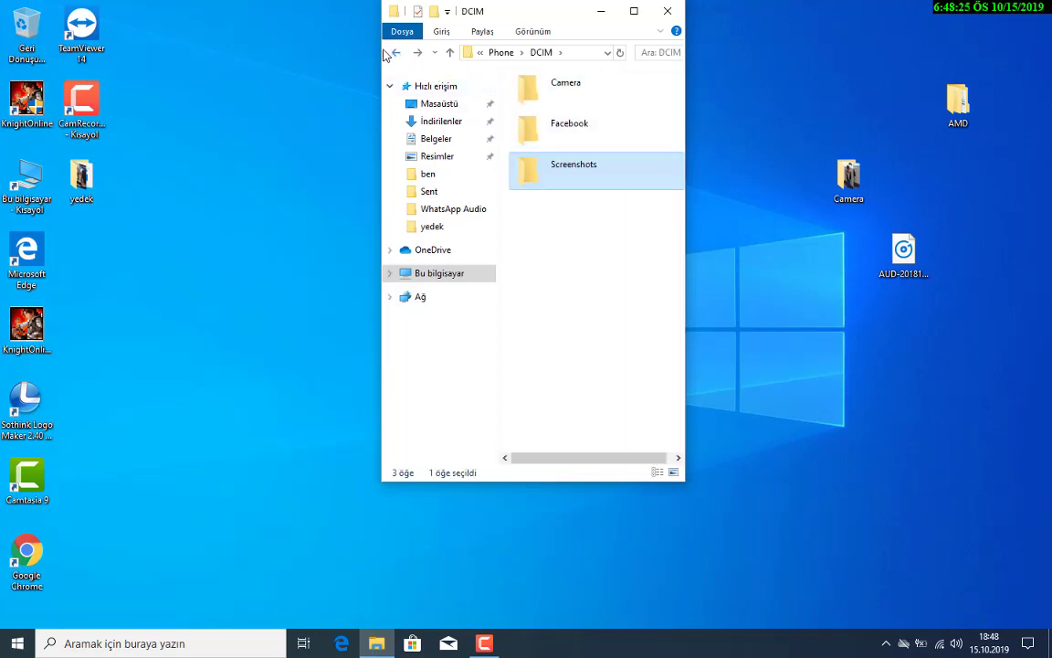
Step: Open the WhatsApp folder in the Phone storage and view its Databases folder
left_click(397, 53)
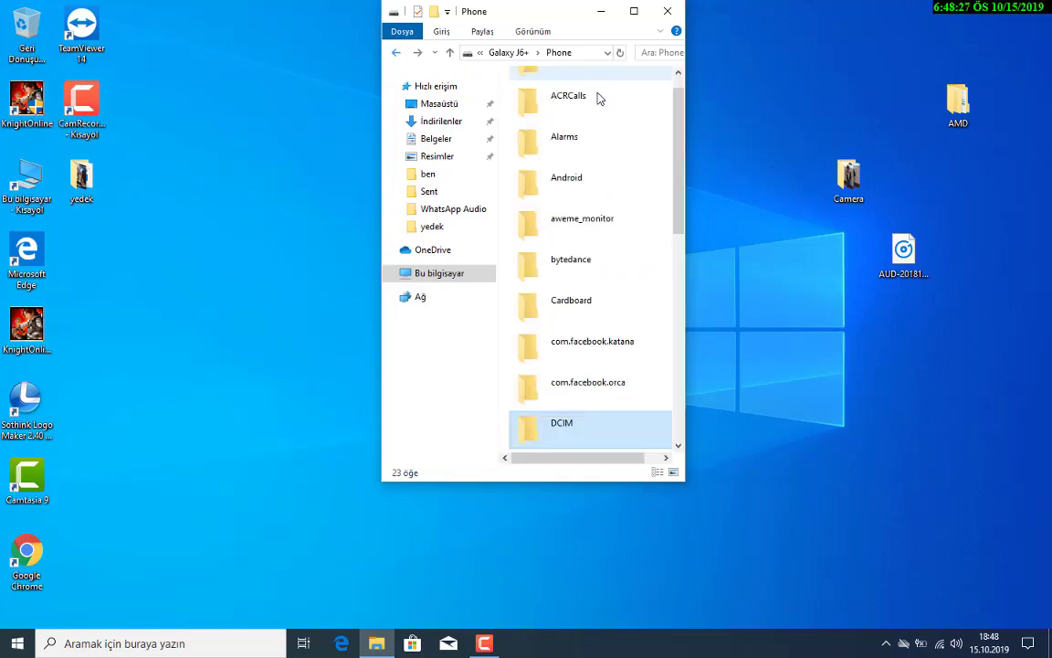
scroll(594, 385, "down", 3)
scroll(589, 366, "down", 2)
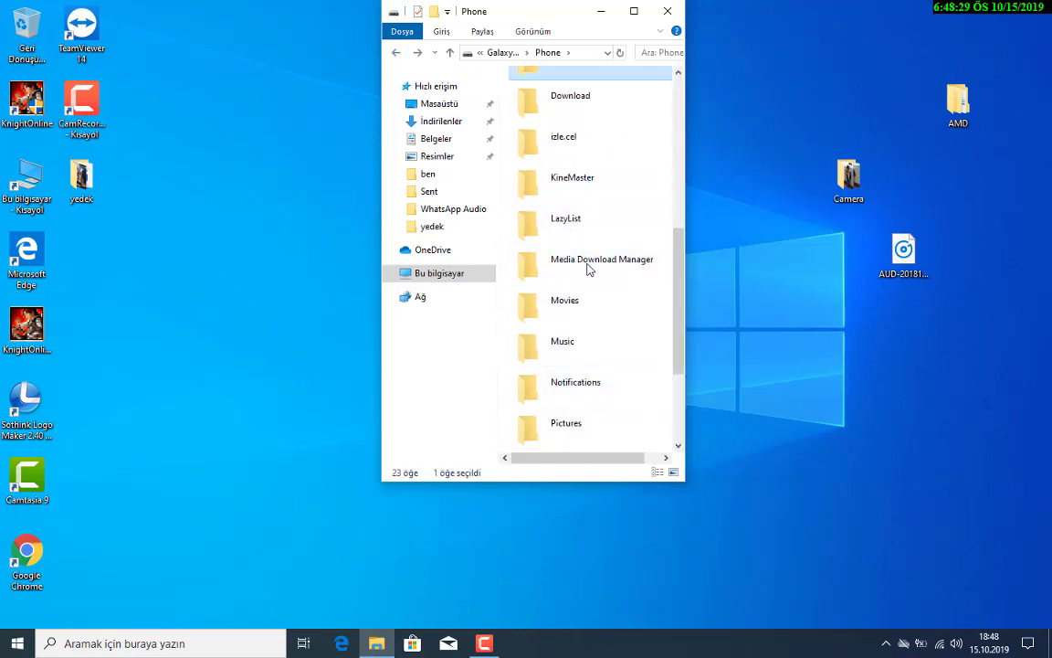
scroll(581, 347, "down", 2)
double_click(580, 428)
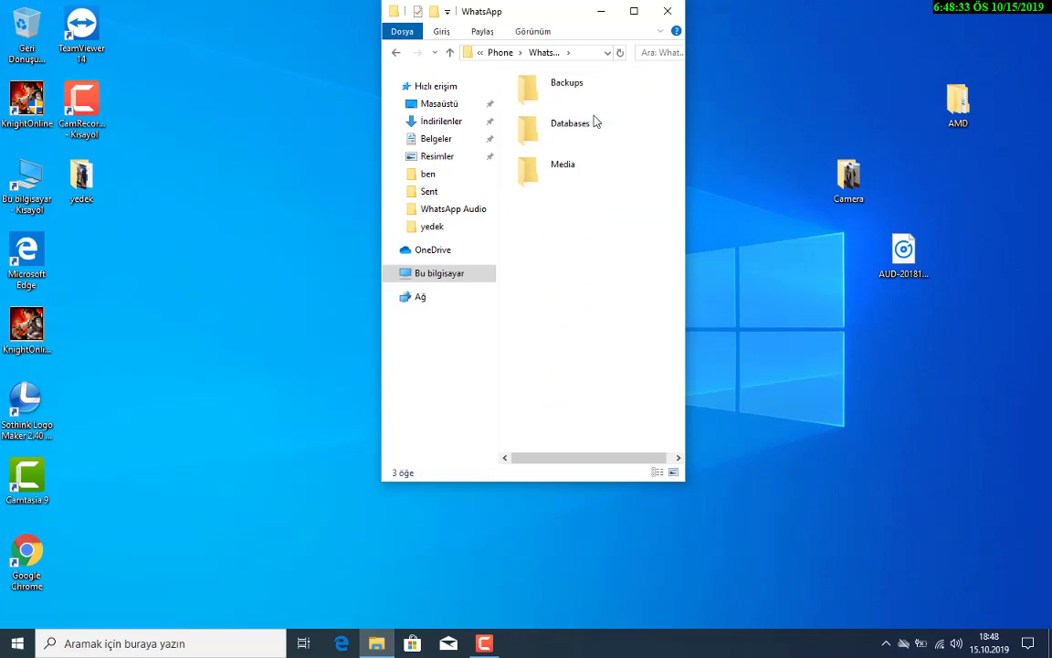
double_click(592, 128)
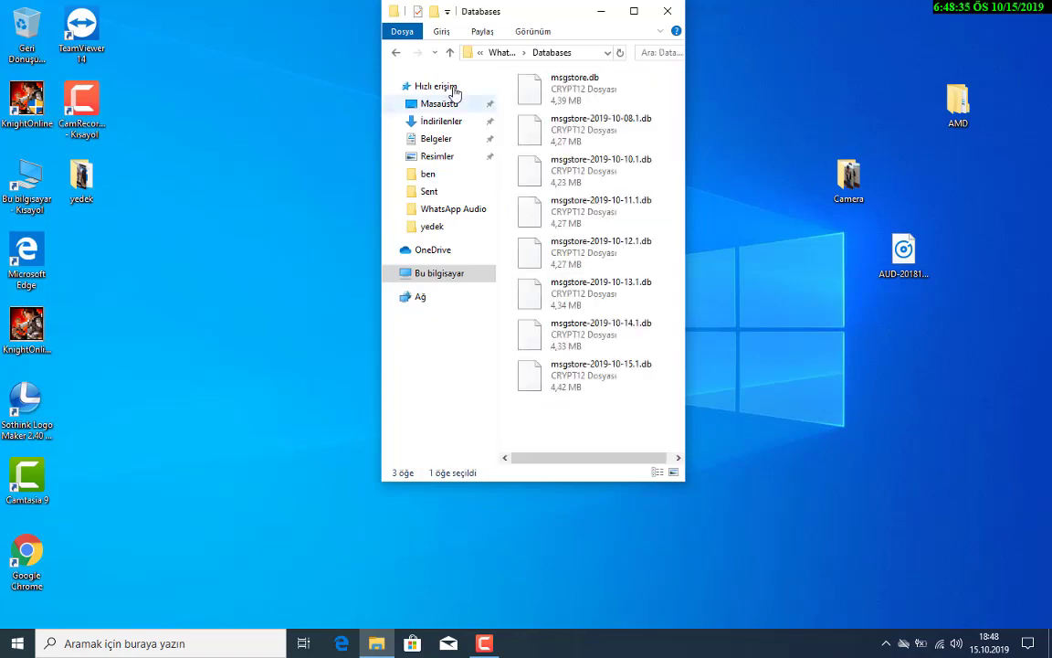
left_click(397, 52)
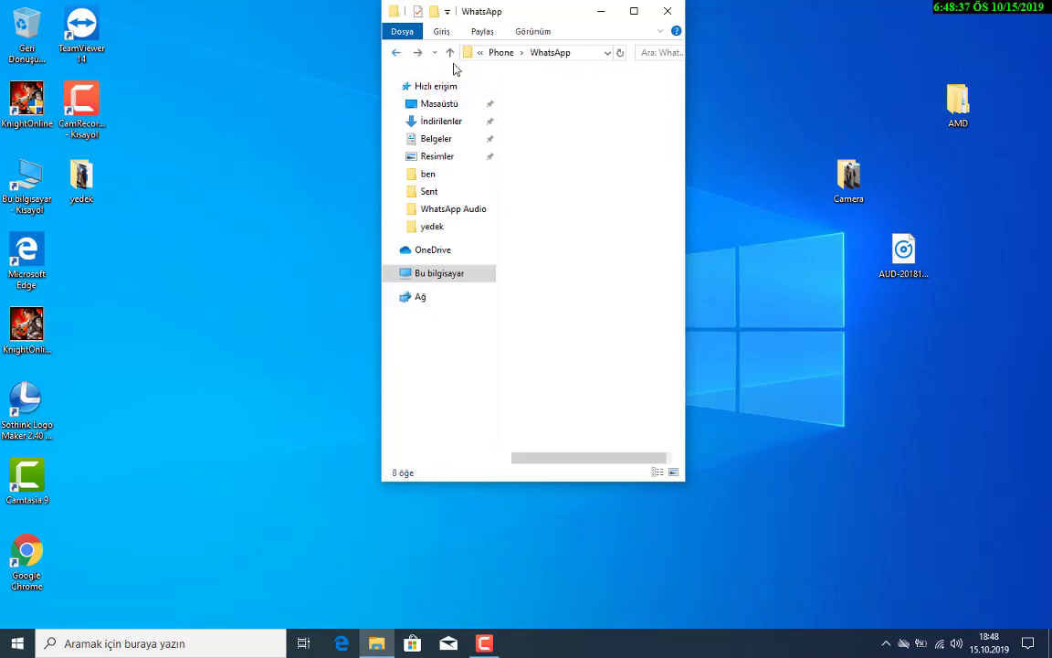
Step: Open the Private folder under WhatsApp Images in WhatsApp's Media folder
left_click(583, 174)
double_click(583, 174)
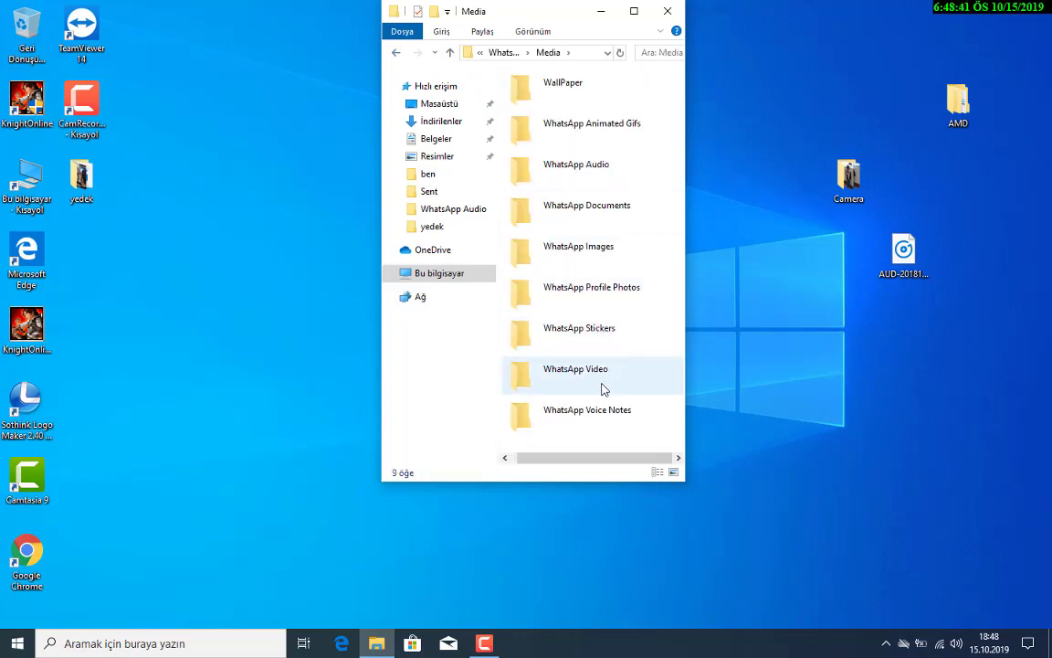
double_click(614, 245)
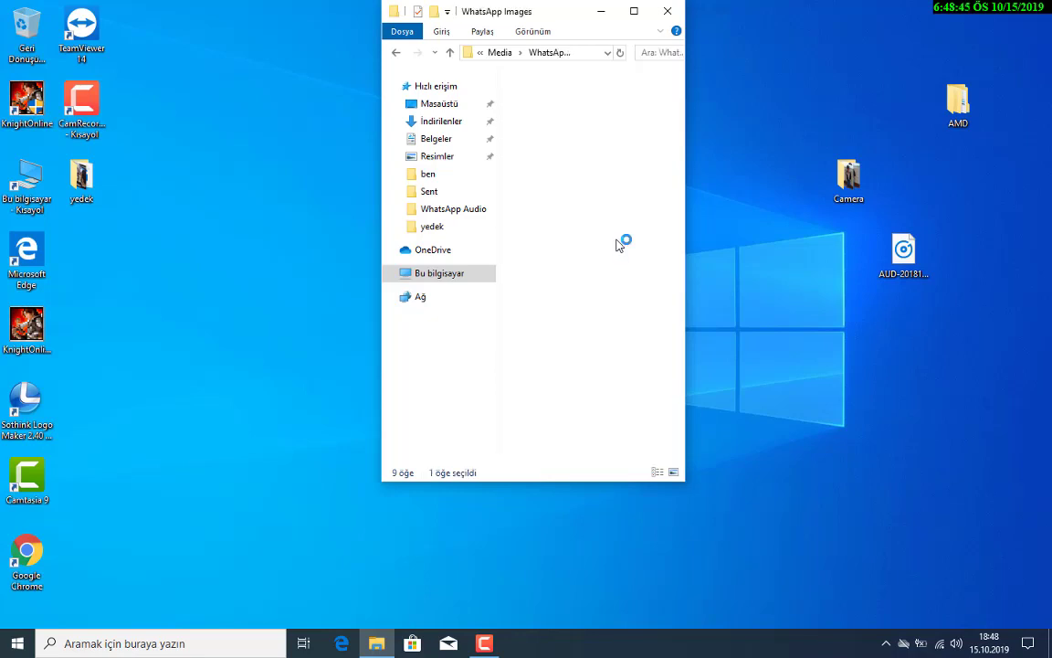
scroll(595, 217, "down", 2)
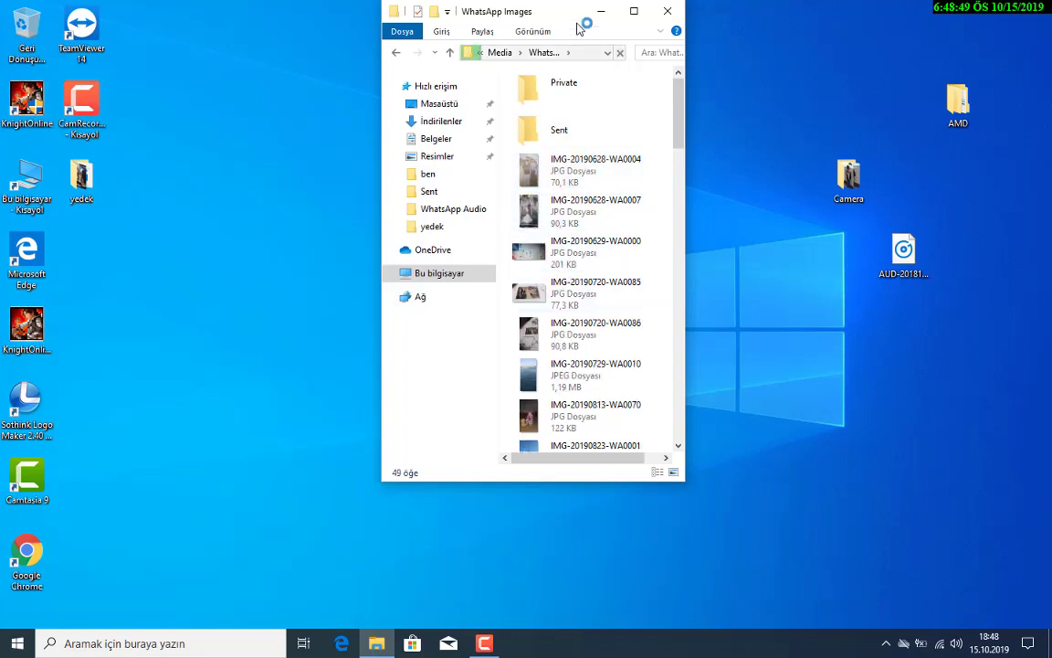
double_click(559, 106)
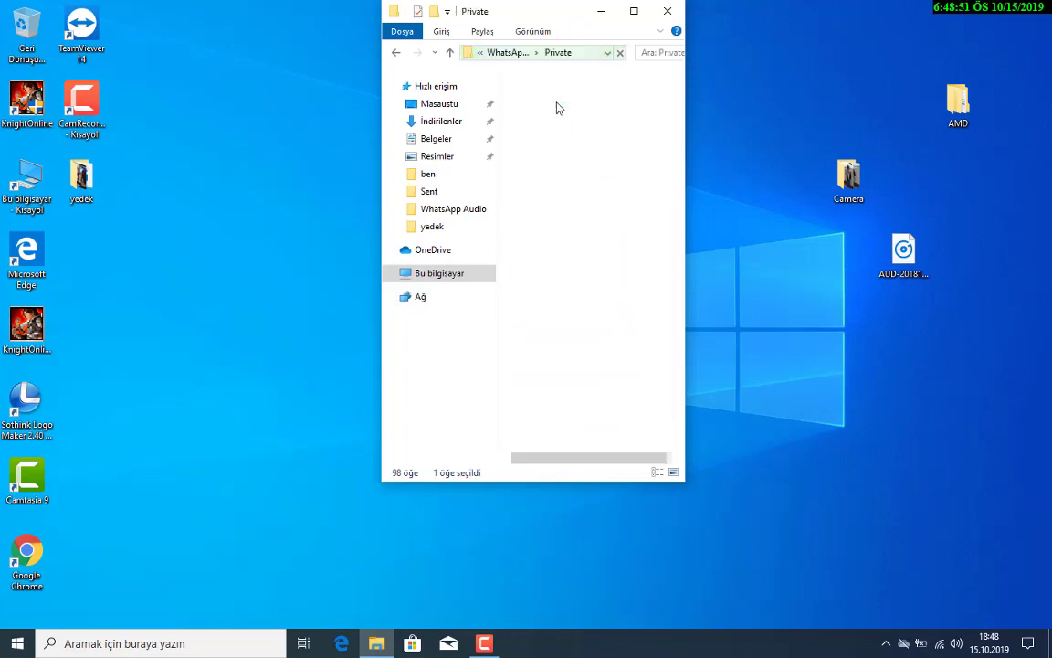
Step: View the Sent folder under WhatsApp Images in a maximized window
left_click(394, 55)
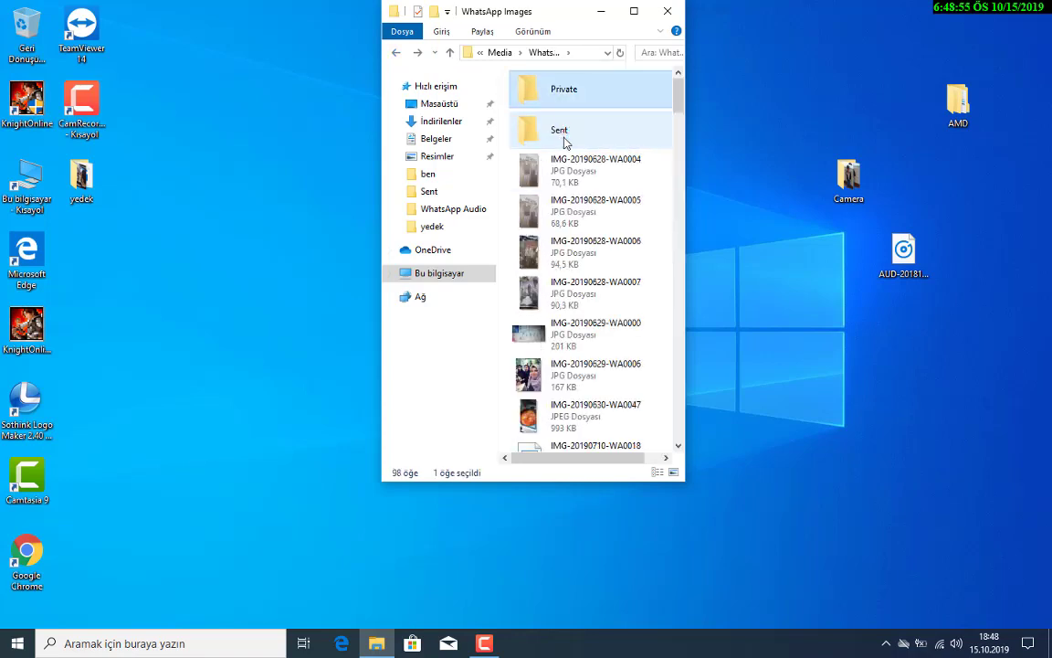
double_click(564, 139)
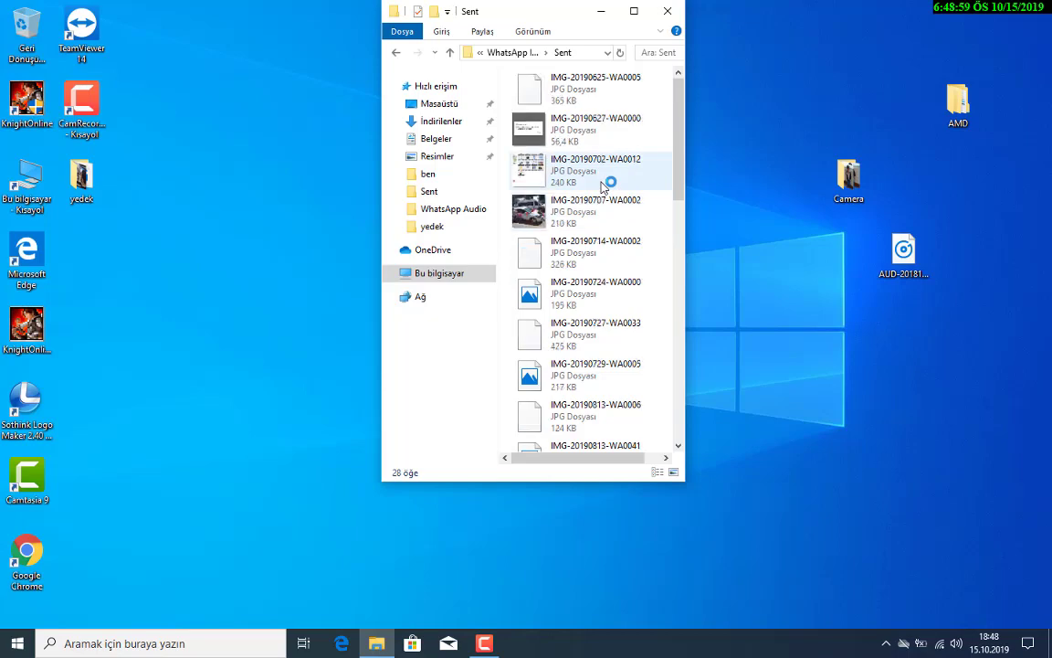
left_click(636, 12)
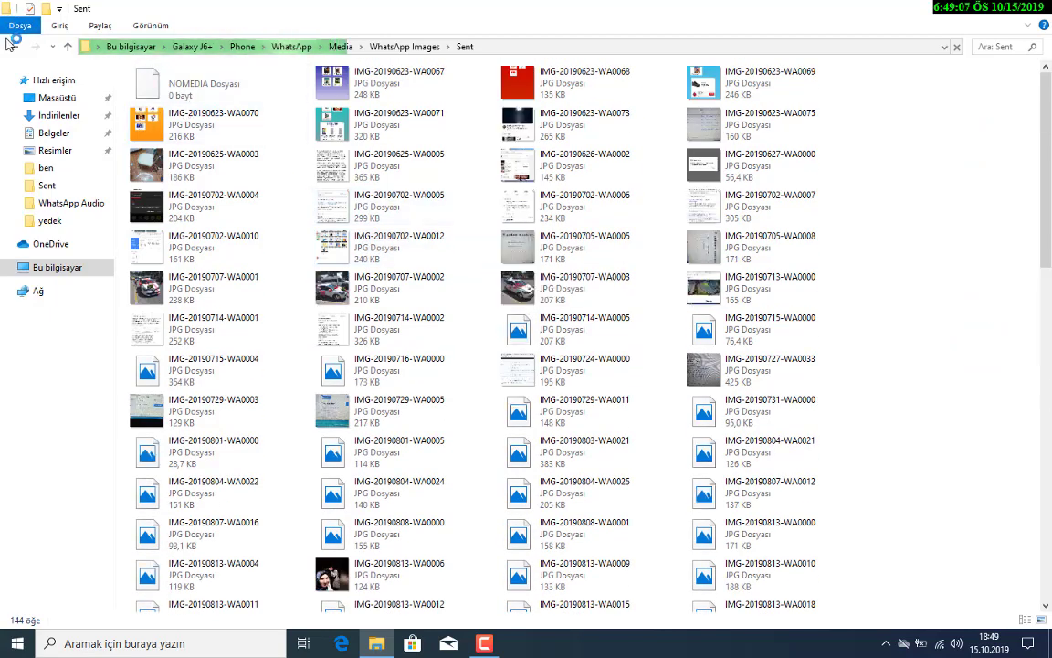
Step: Go back to WhatsApp's Media folder and look at the contents of the WhatsApp Video folder
left_click(12, 46)
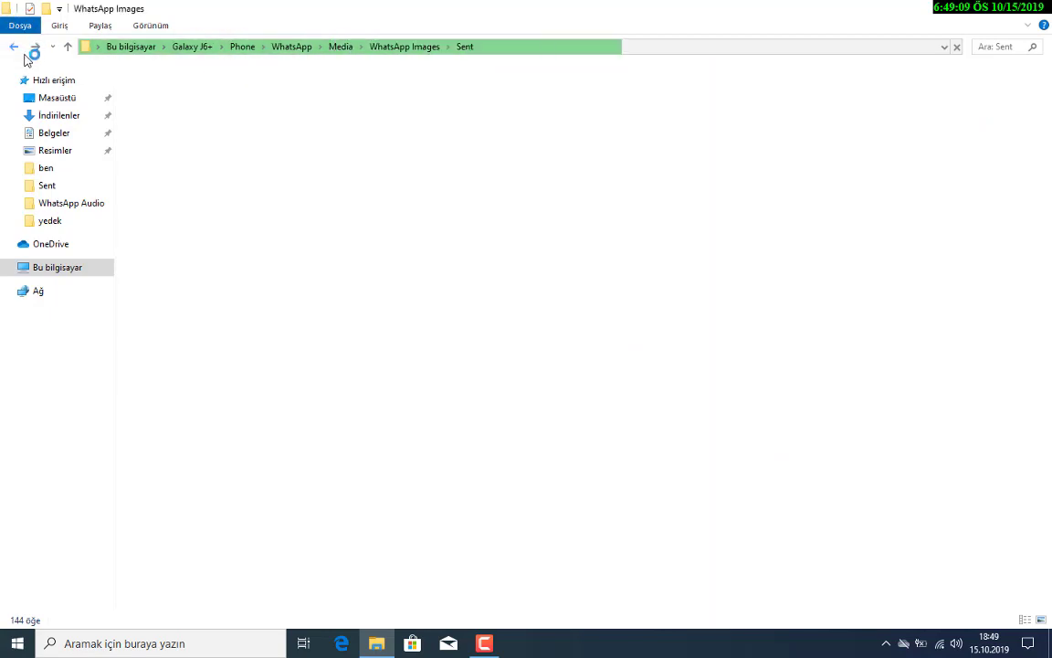
left_click(15, 46)
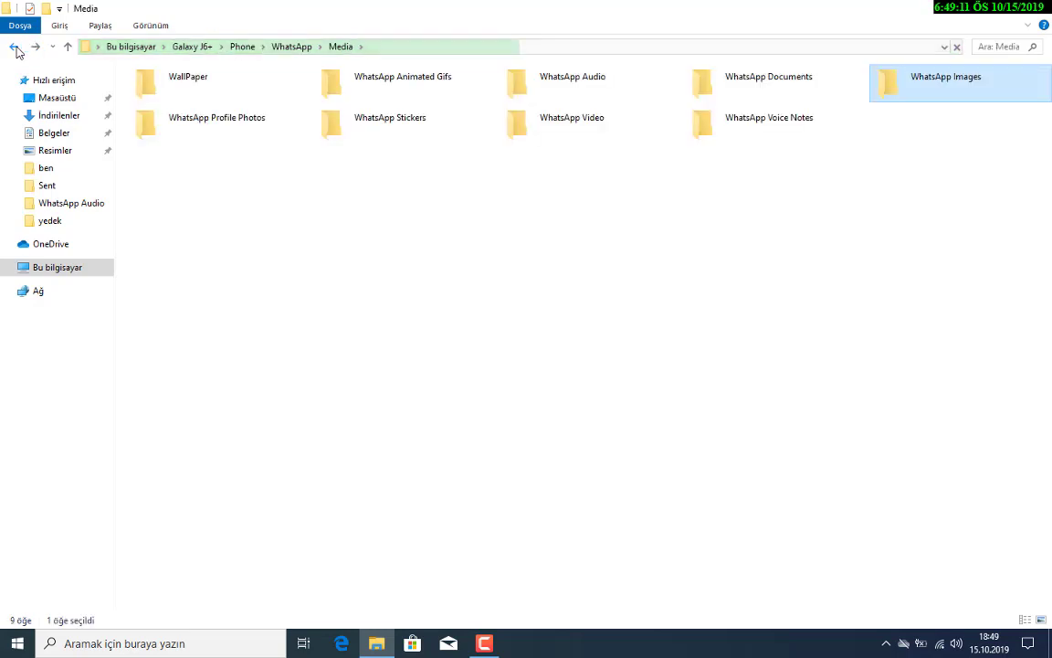
double_click(546, 123)
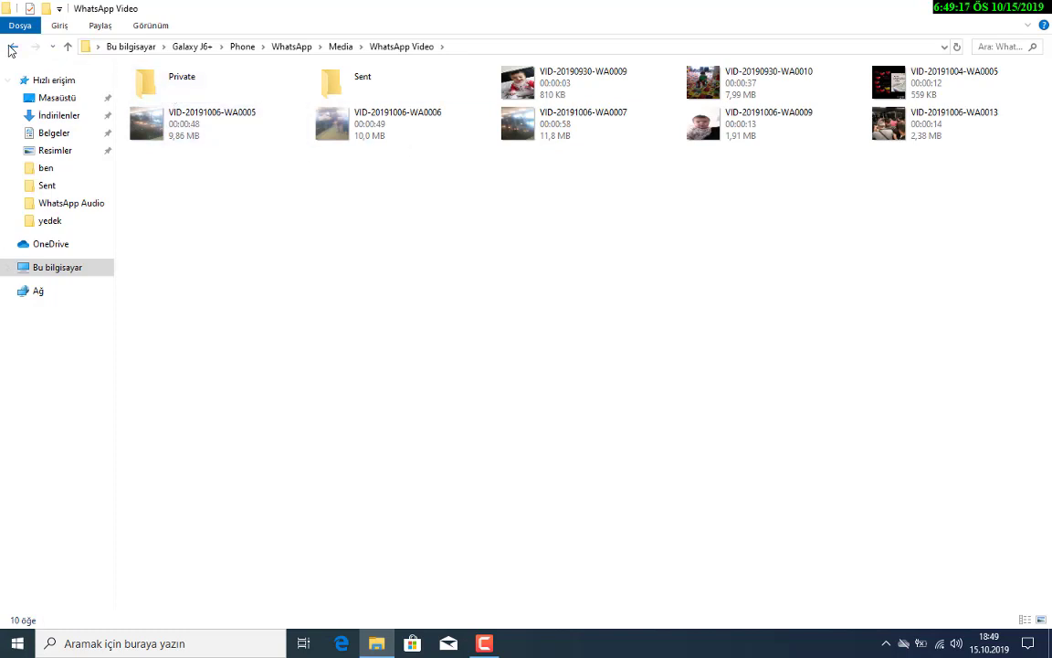
left_click(12, 49)
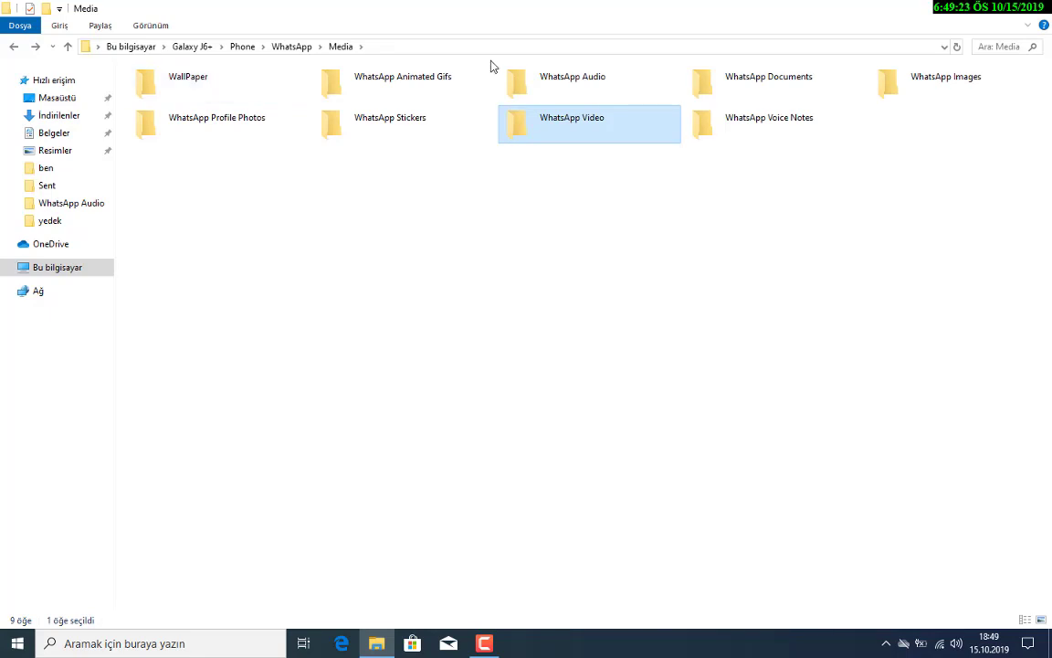
Step: Look through the Sent and Private folders inside WhatsApp Audio, then return to the Media folder
double_click(525, 80)
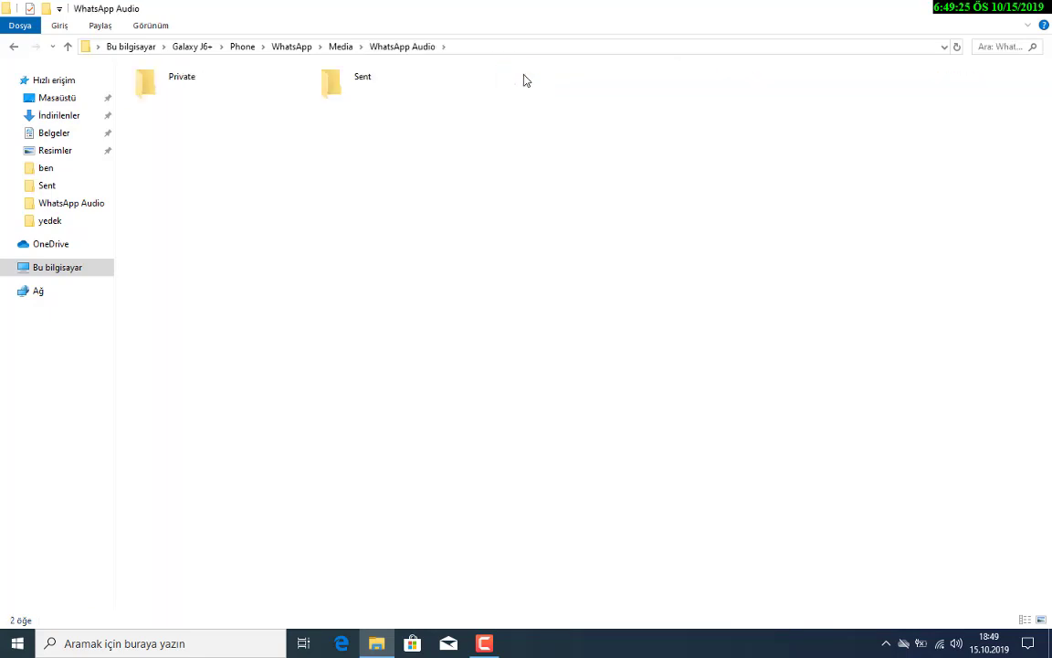
double_click(360, 78)
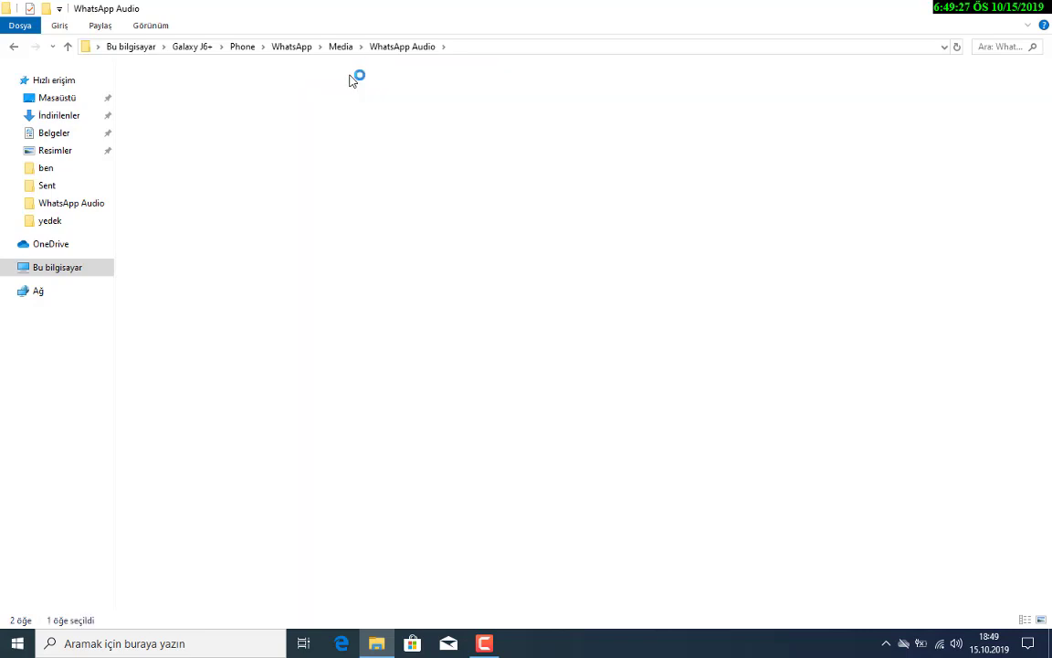
left_click(13, 46)
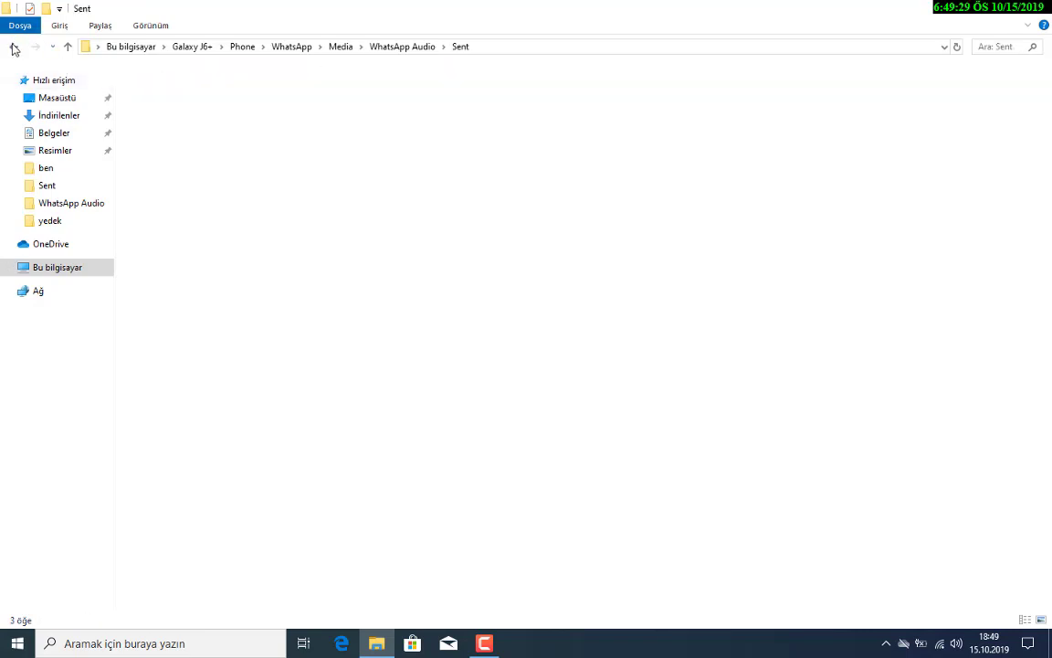
left_click(156, 84)
double_click(155, 84)
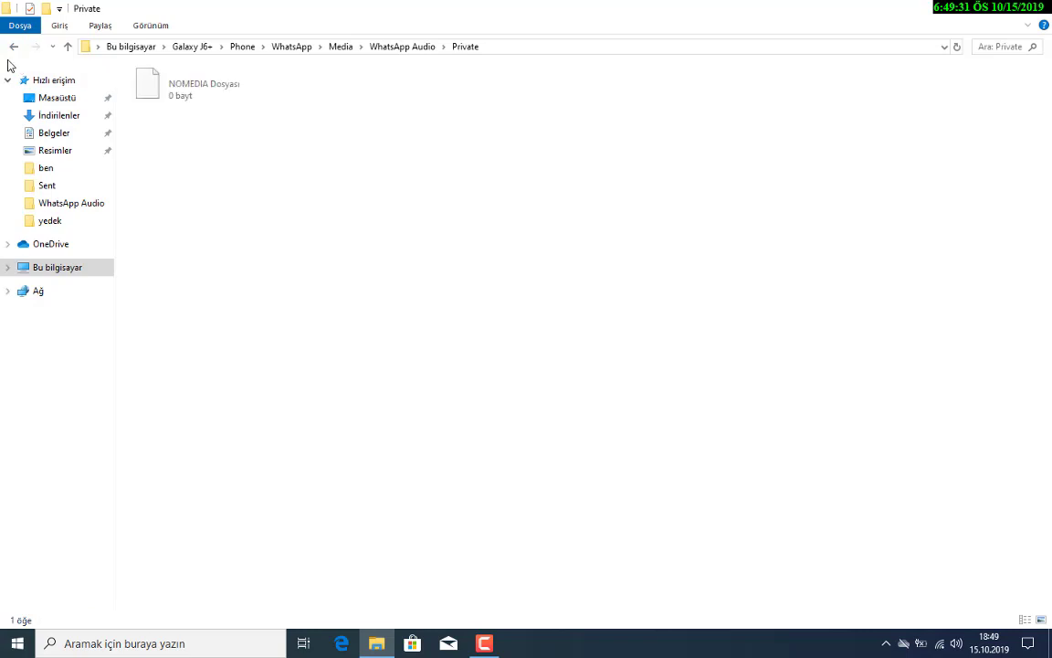
left_click(12, 48)
left_click(12, 50)
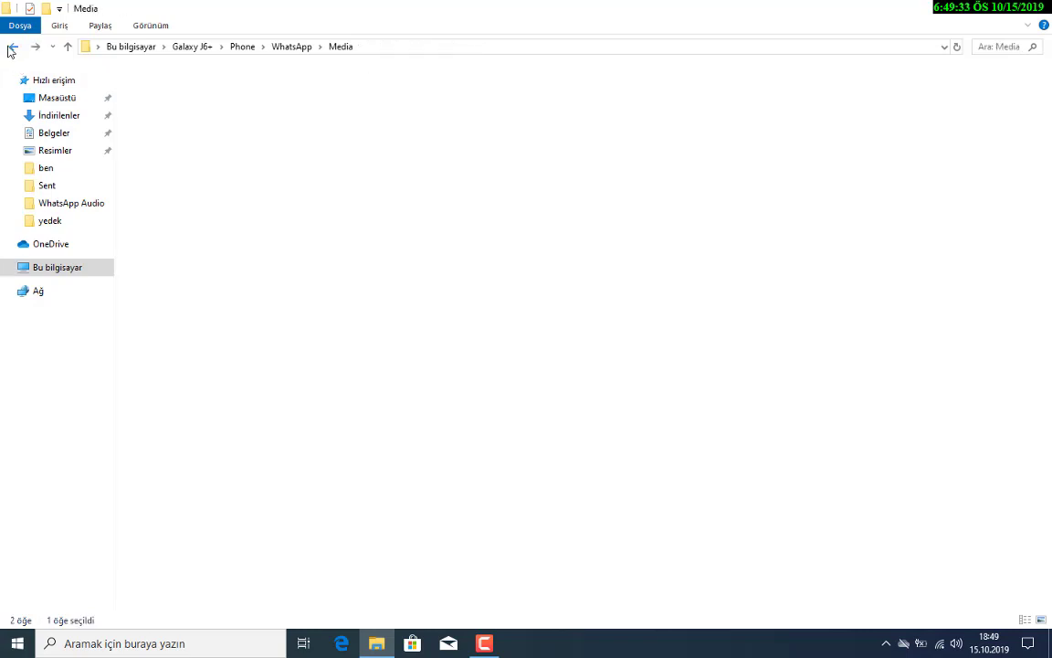
Step: View the WhatsApp Profile Photos folder and go back up to the WhatsApp folder
double_click(210, 117)
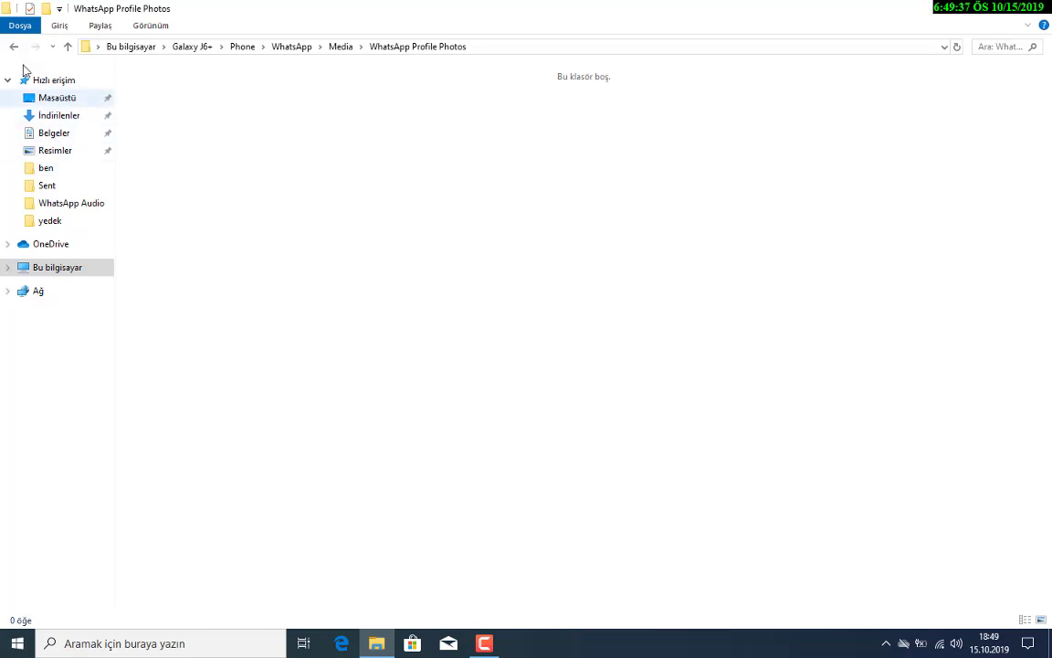
left_click(8, 51)
left_click(13, 48)
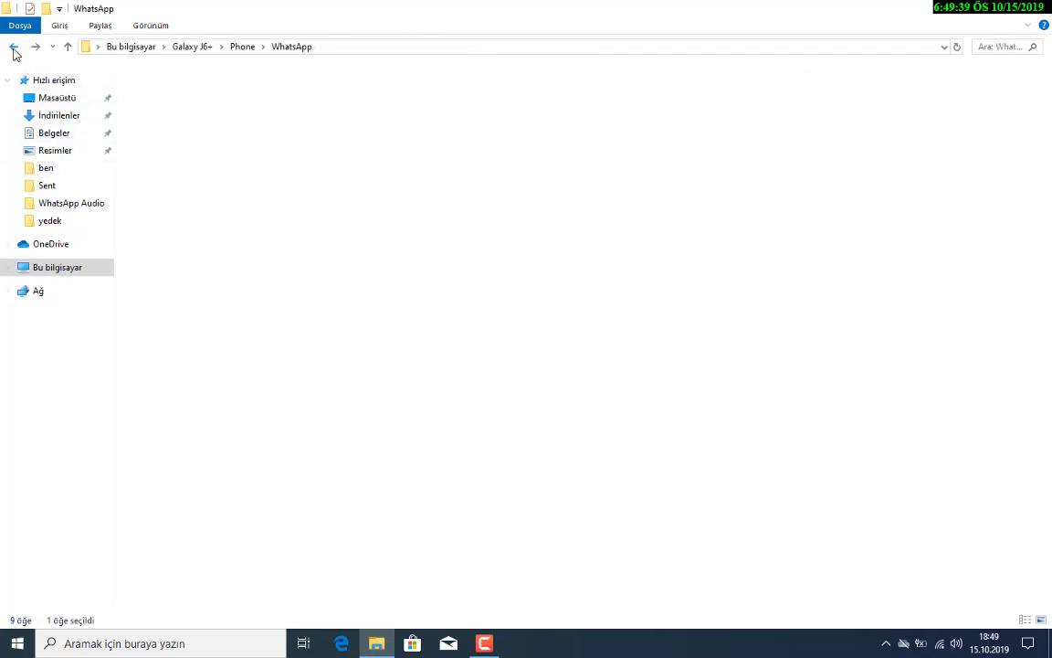
Step: Return to the Phone storage in a restored, smaller window and view its izle.cel folder
left_click_drag(387, 7, 477, 63)
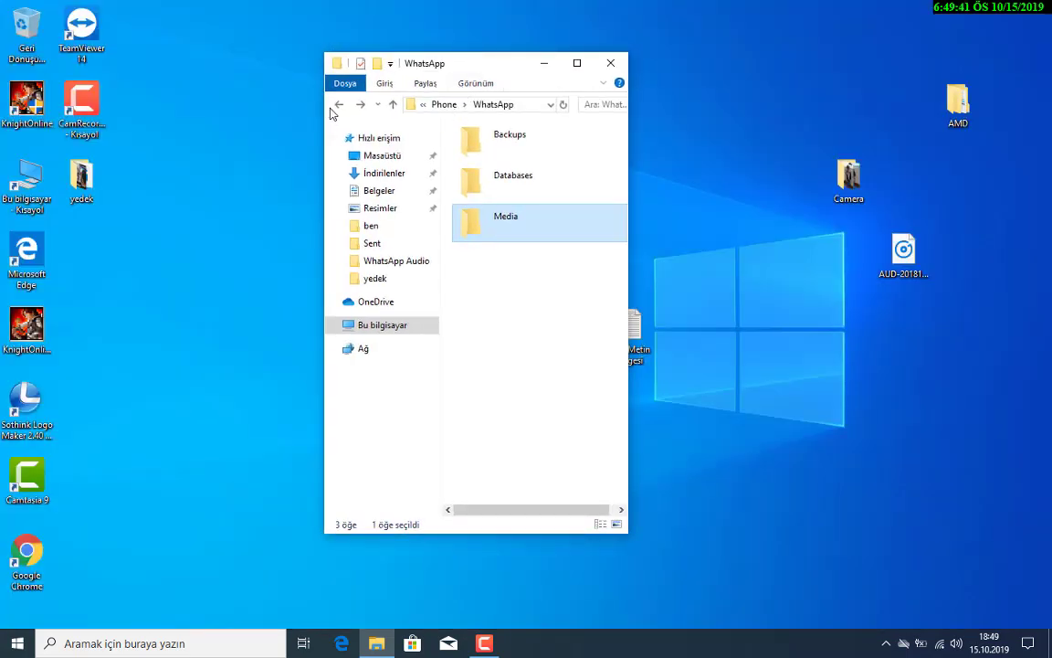
left_click(339, 106)
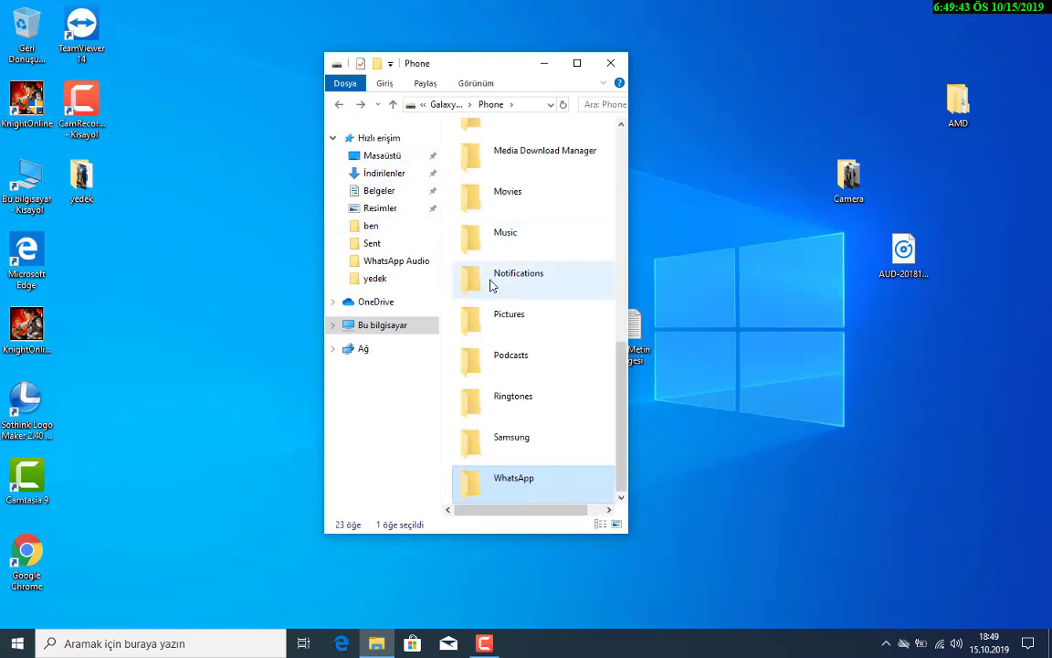
scroll(556, 384, "up", 5)
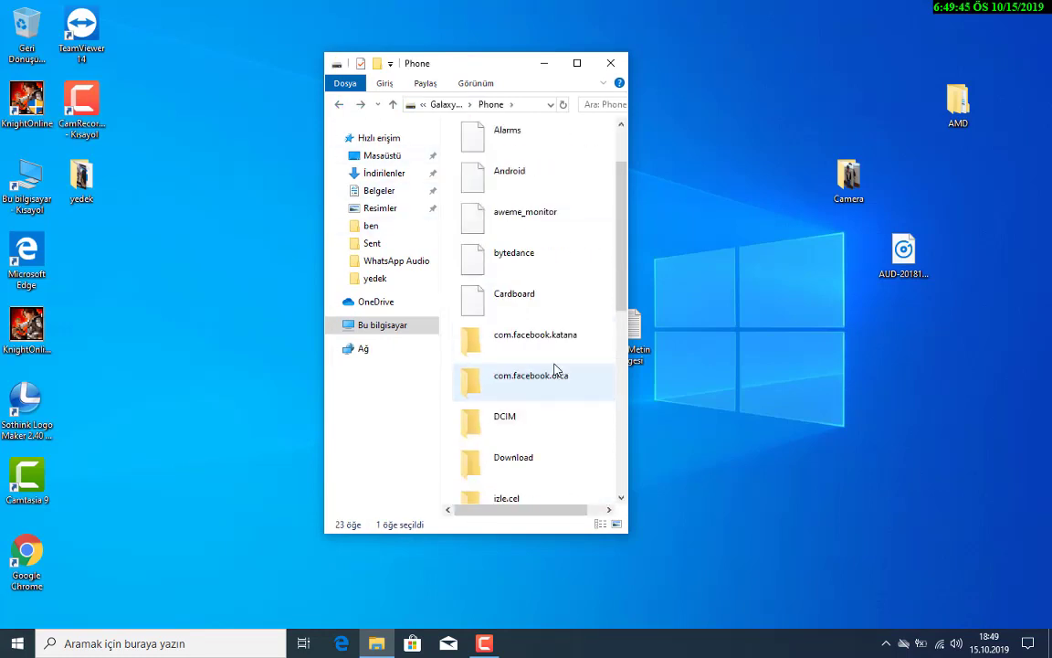
scroll(543, 365, "down", 1)
double_click(538, 395)
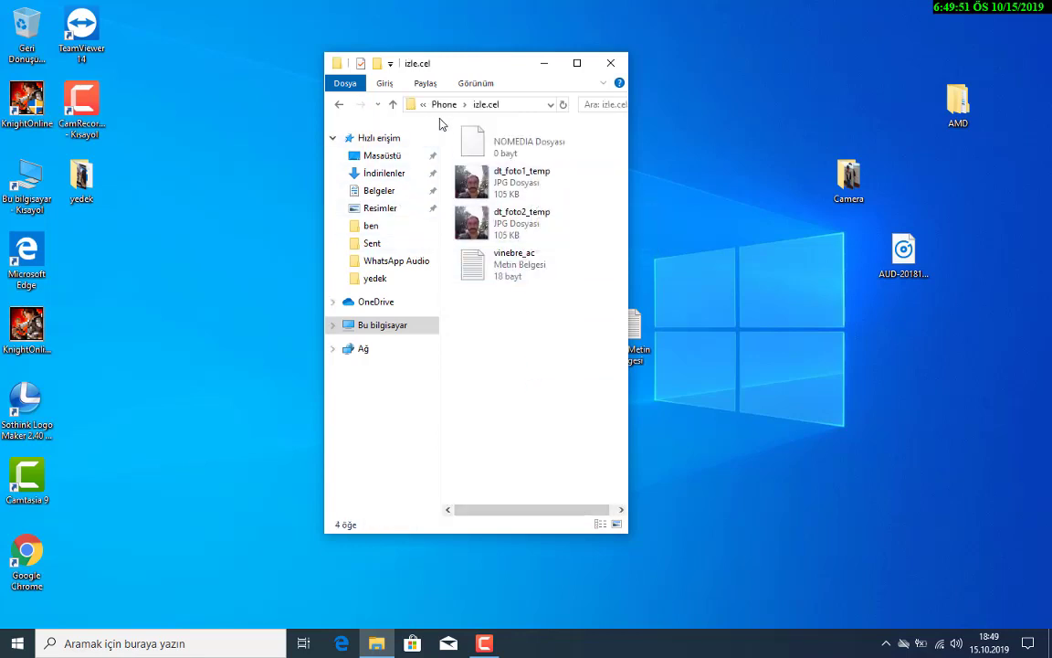
left_click(341, 105)
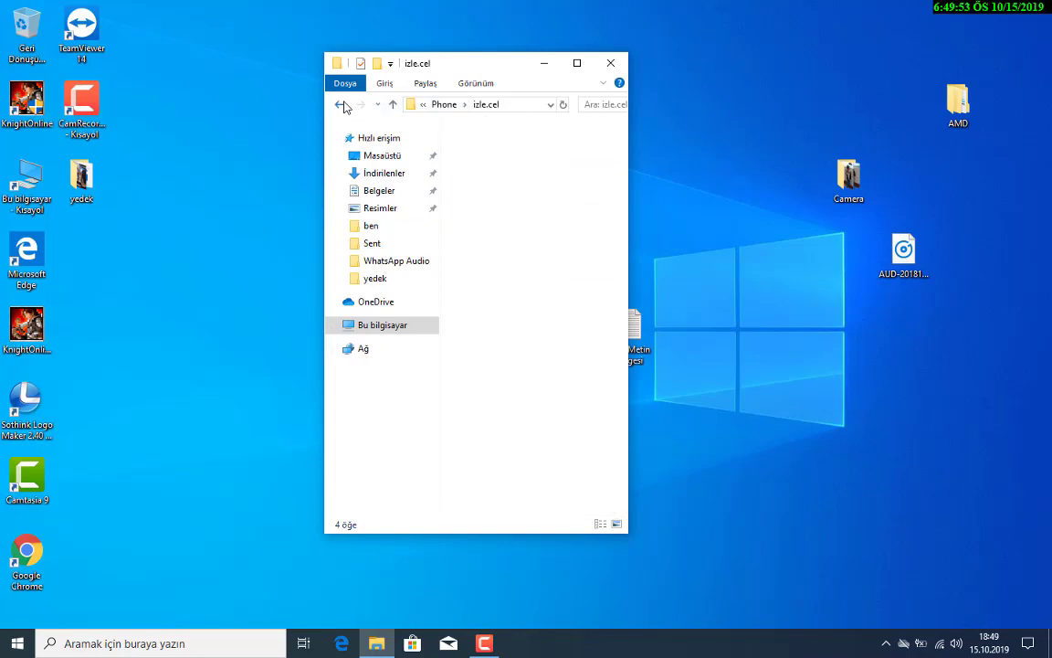
Step: View the Movies folder in the Phone storage and return to the folder list
scroll(534, 402, "down", 1)
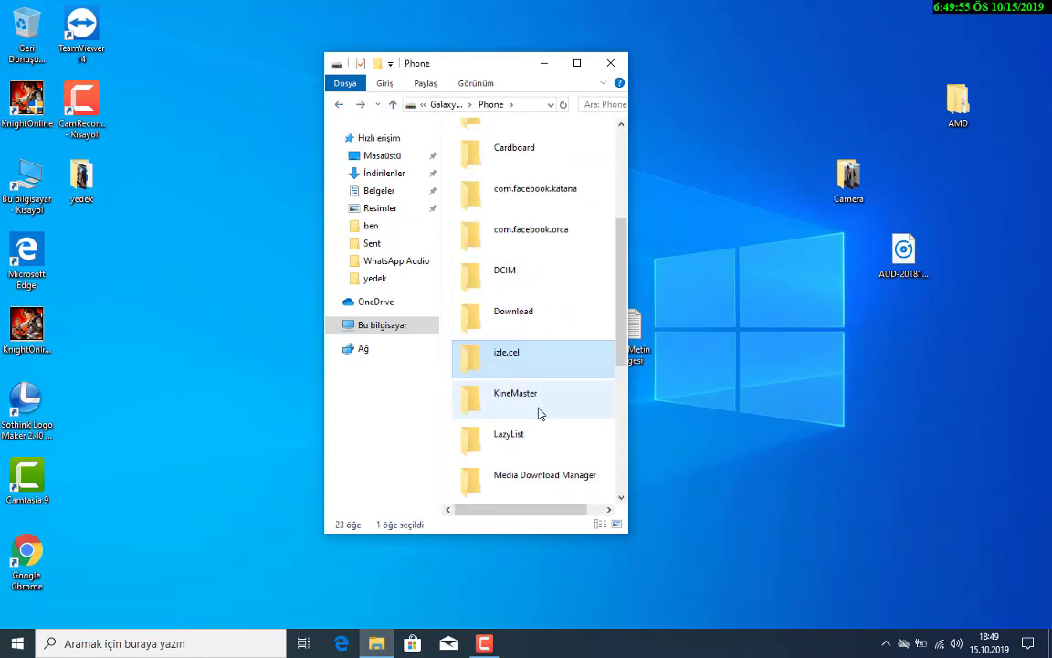
scroll(539, 408, "down", 2)
double_click(533, 290)
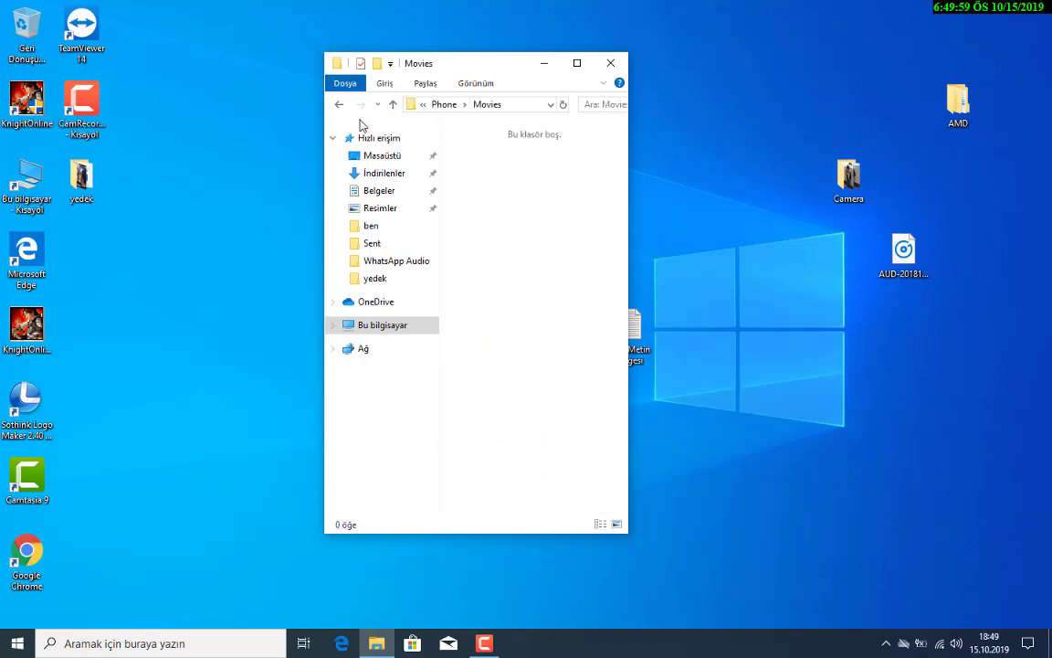
left_click(346, 110)
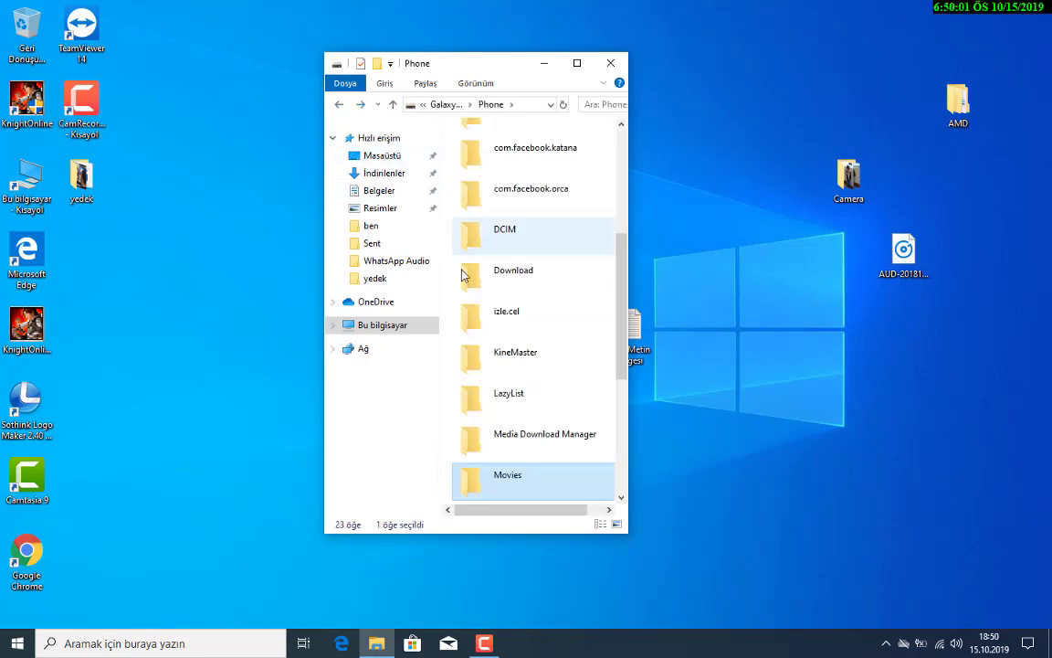
Step: Open the Phone storage's Download folder and copy the JPEG file named images to the desktop
scroll(487, 295, "down", 2)
scroll(493, 302, "up", 3)
double_click(515, 382)
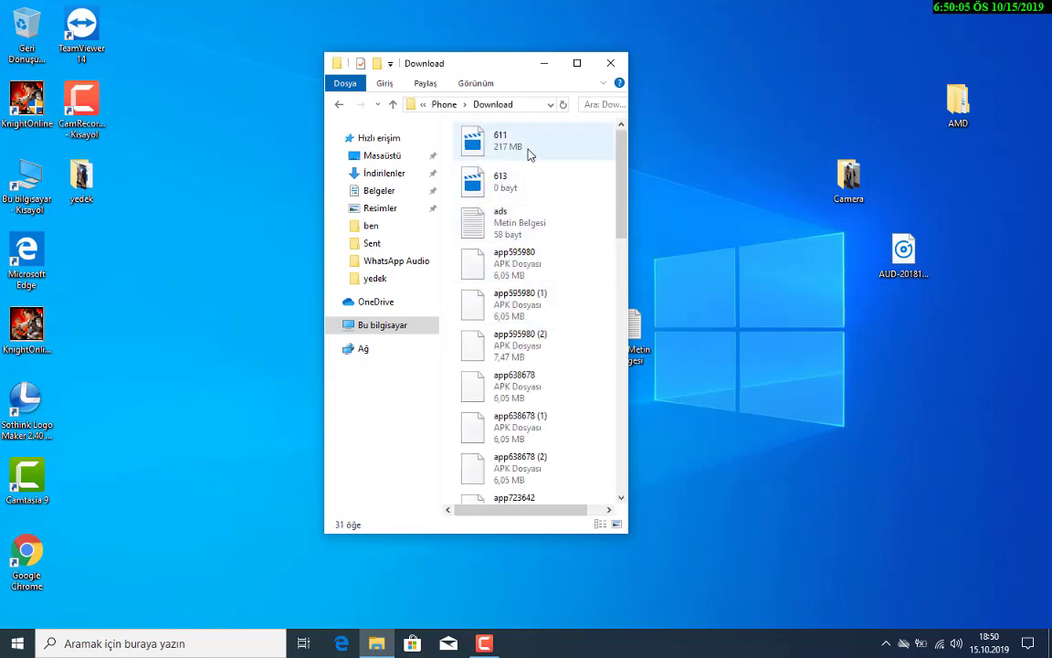
scroll(525, 166, "down", 5)
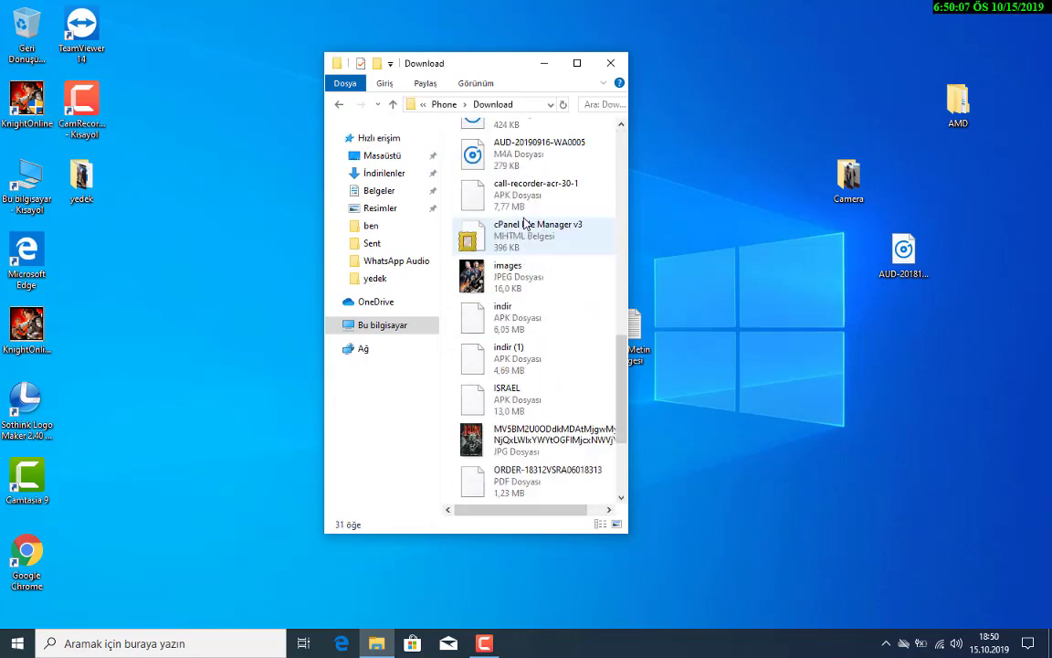
scroll(527, 229, "up", 3)
scroll(533, 288, "down", 5)
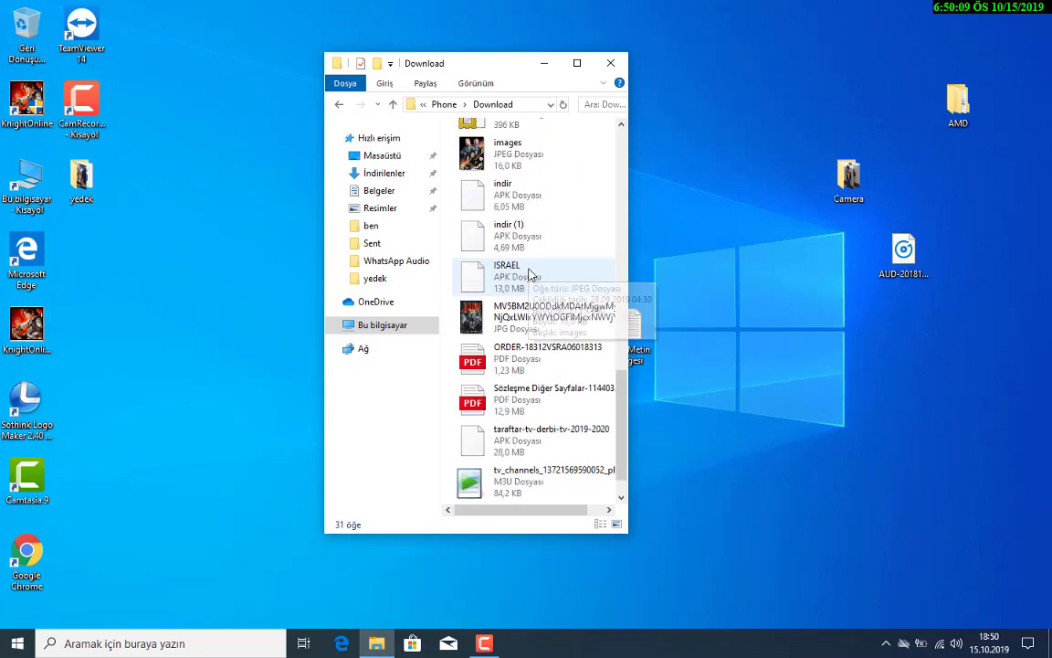
scroll(533, 288, "up", 2)
left_click_drag(516, 262, 777, 256)
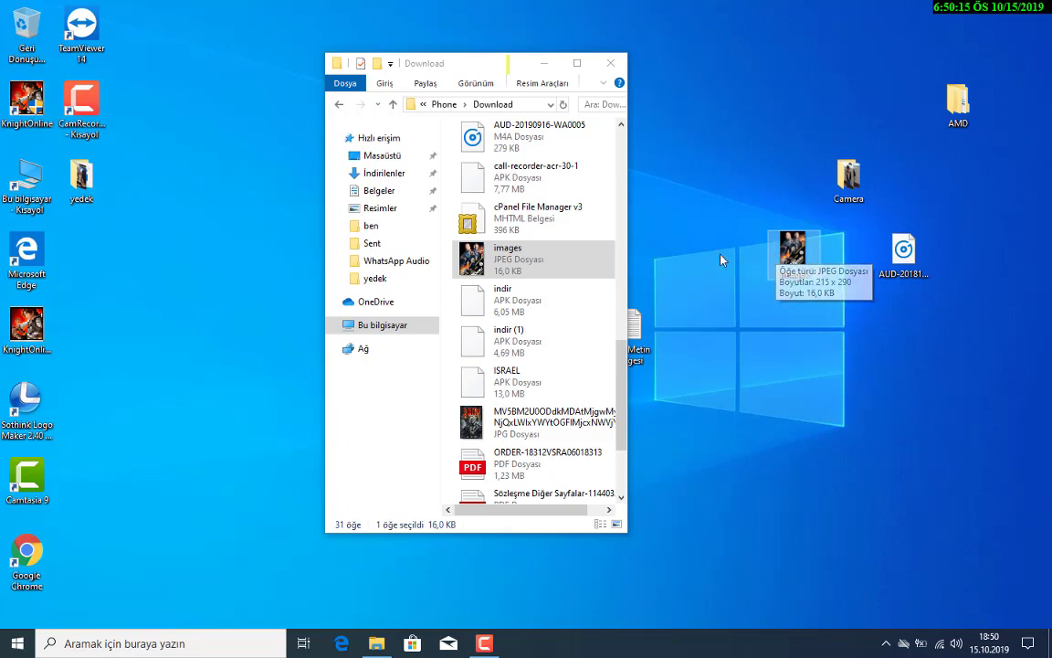
Step: Try to open the order PDF from the Download folder and close the Başlangıç tab in Microsoft Edge
scroll(543, 320, "down", 2)
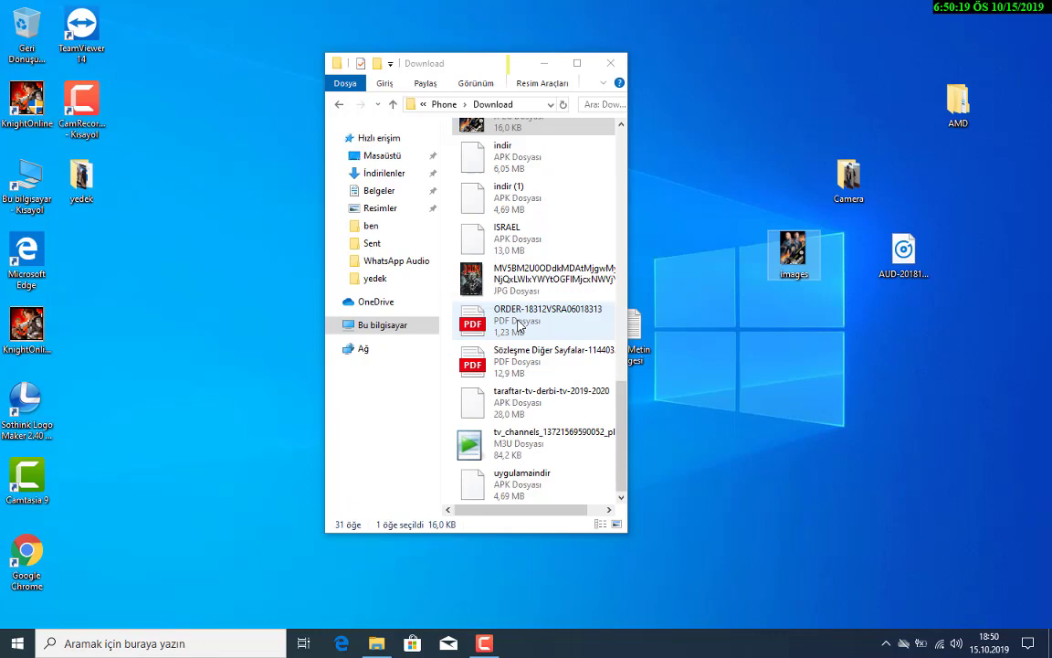
double_click(518, 325)
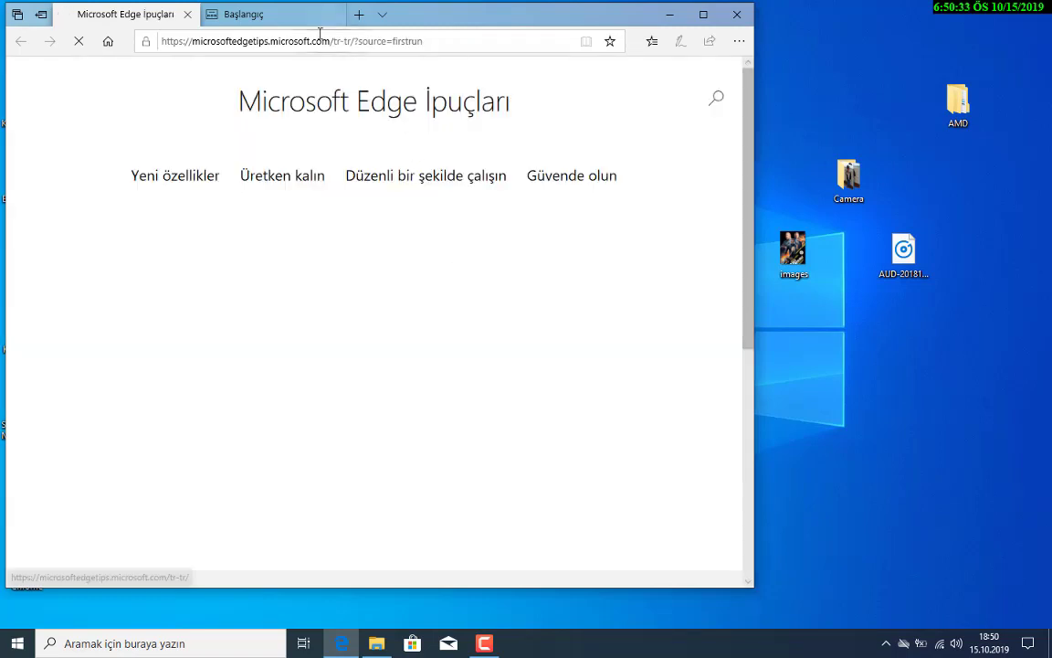
left_click(299, 16)
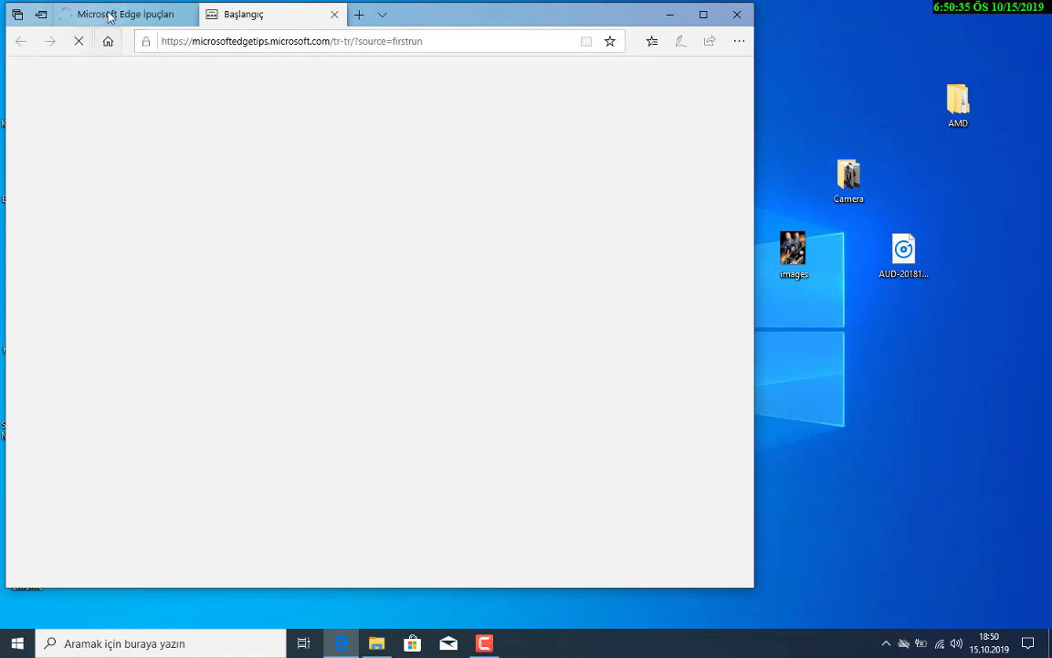
left_click(108, 15)
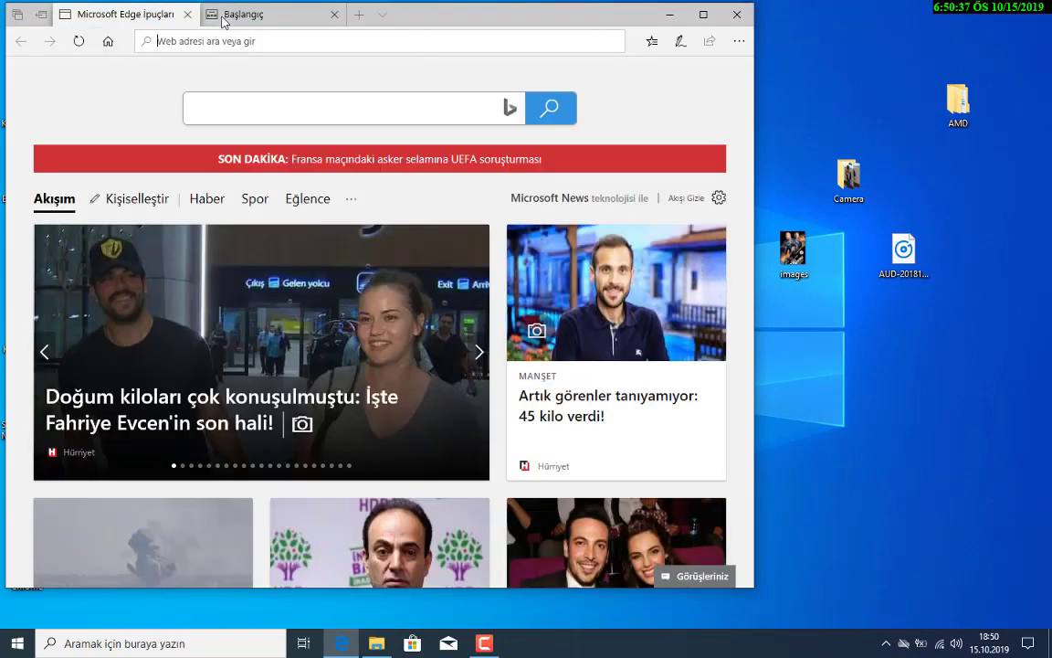
left_click(222, 19)
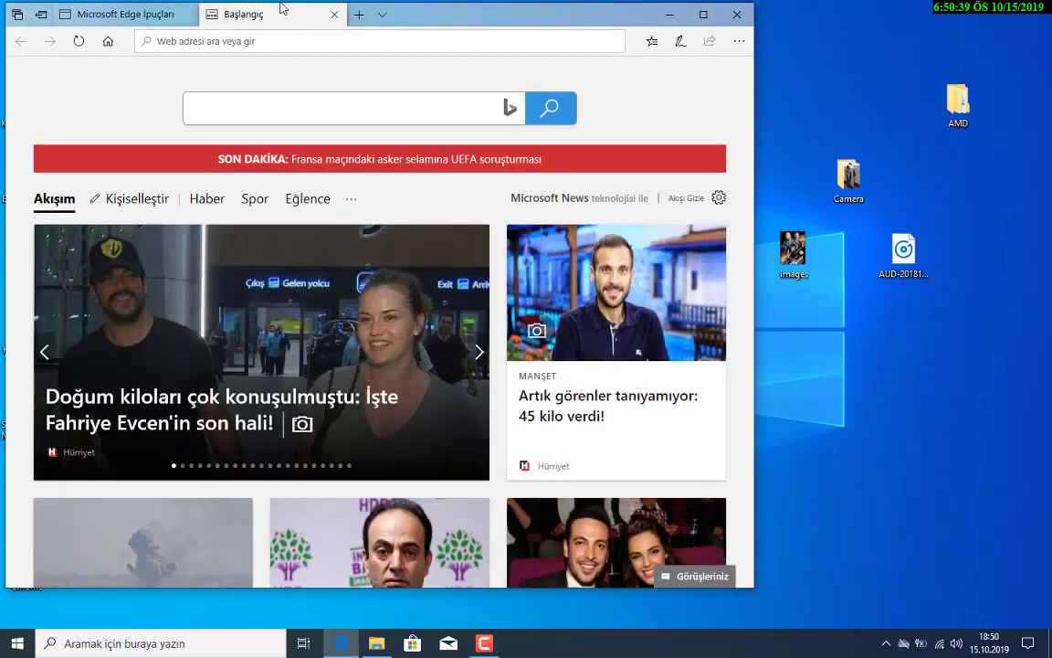
left_click(335, 16)
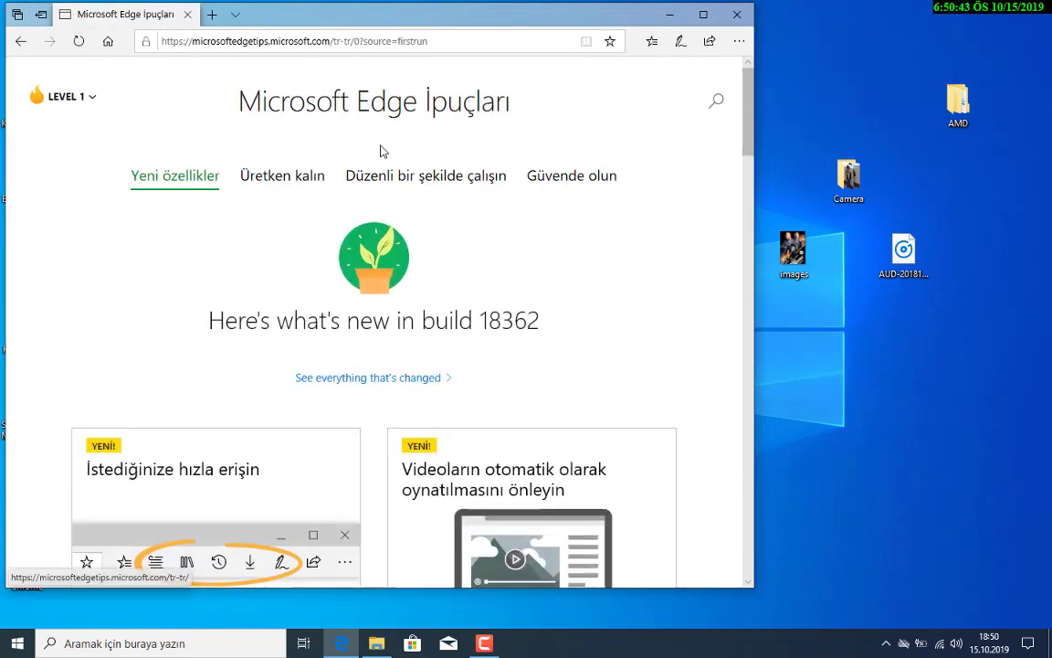
Step: Skim the Microsoft Edge tips page and close the browser to get back to the Download folder
scroll(313, 292, "down", 1)
scroll(313, 291, "down", 1)
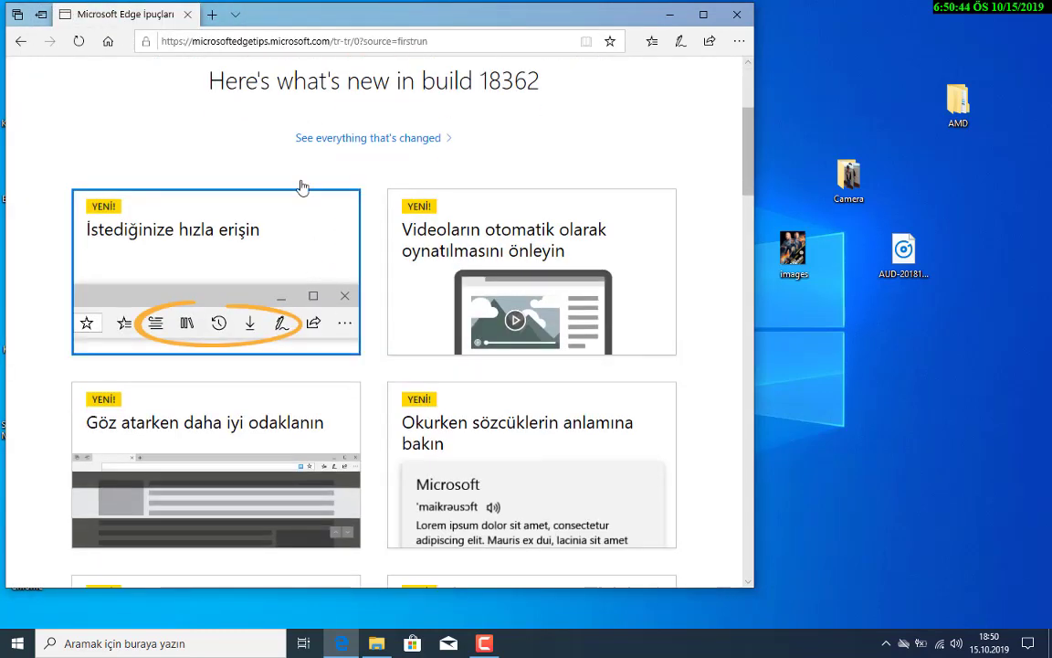
left_click(16, 16)
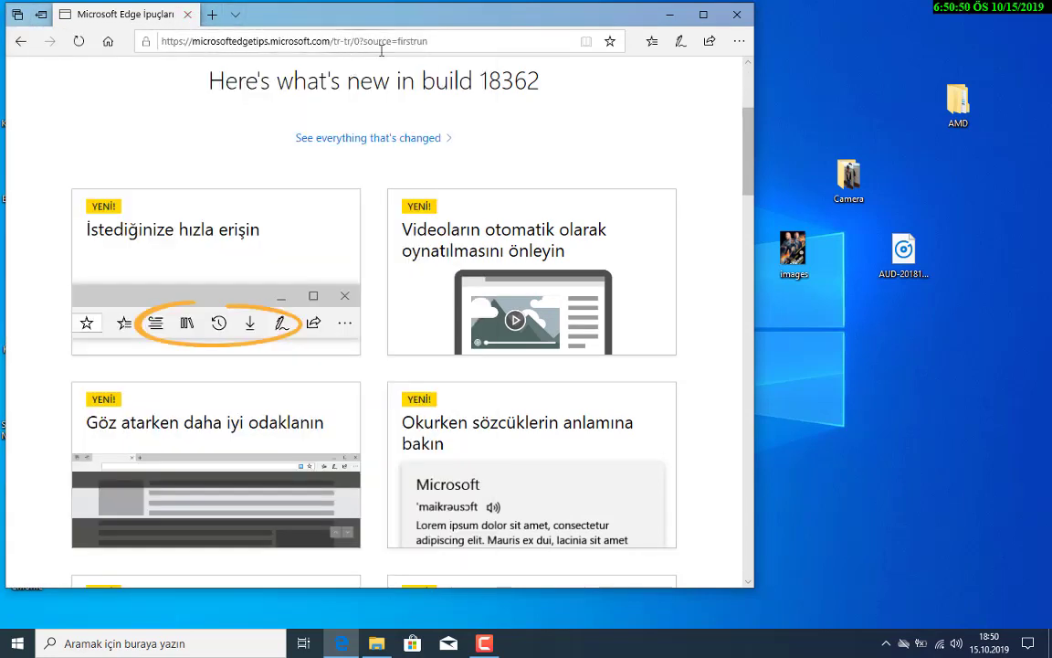
left_click(737, 15)
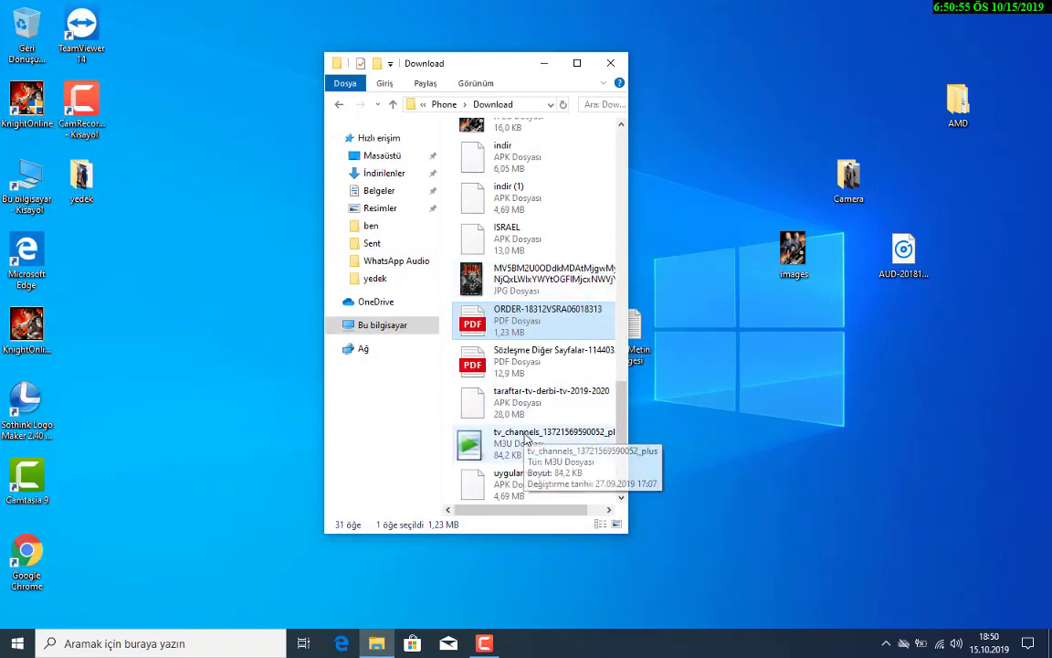
Step: Look through the remaining files in the Download folder and return to the Phone storage's folder list
scroll(566, 526, "right", 1)
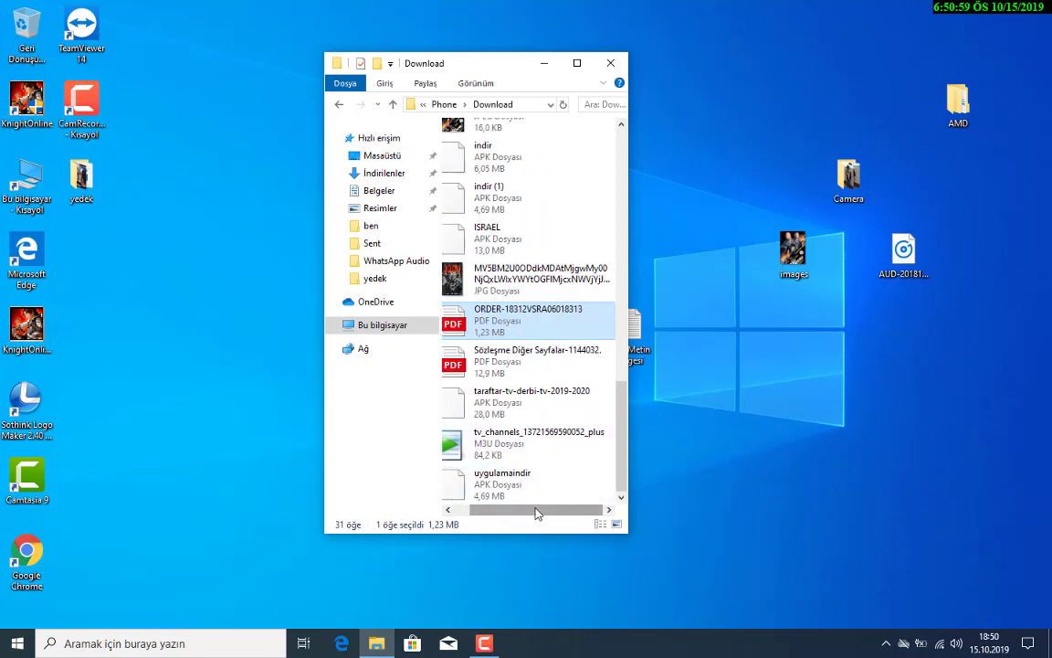
left_click_drag(538, 510, 454, 517)
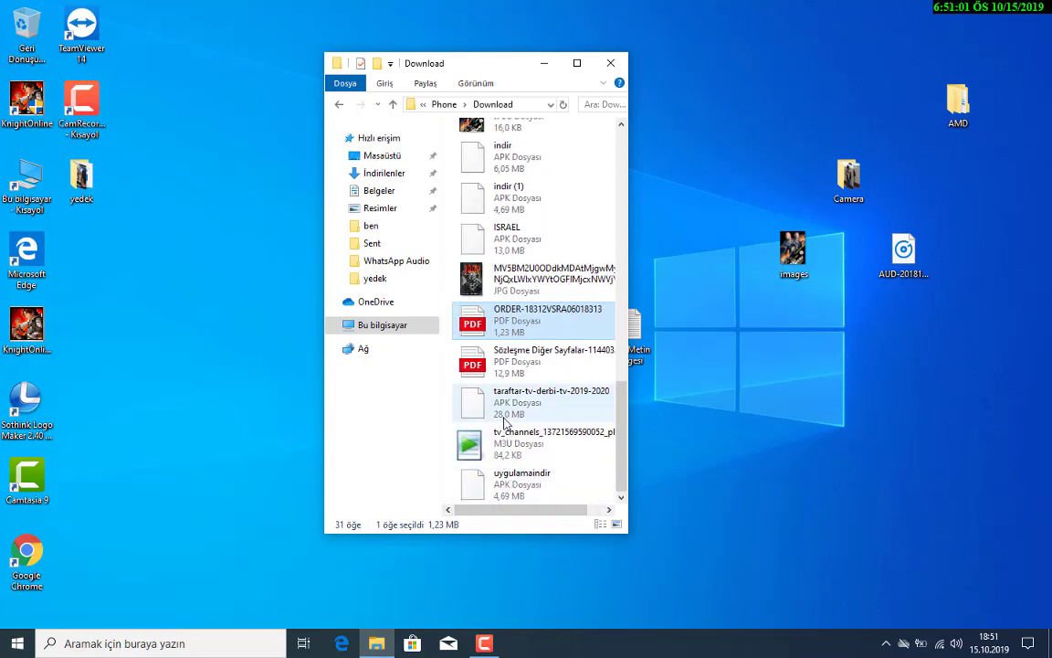
scroll(511, 210, "up", 10)
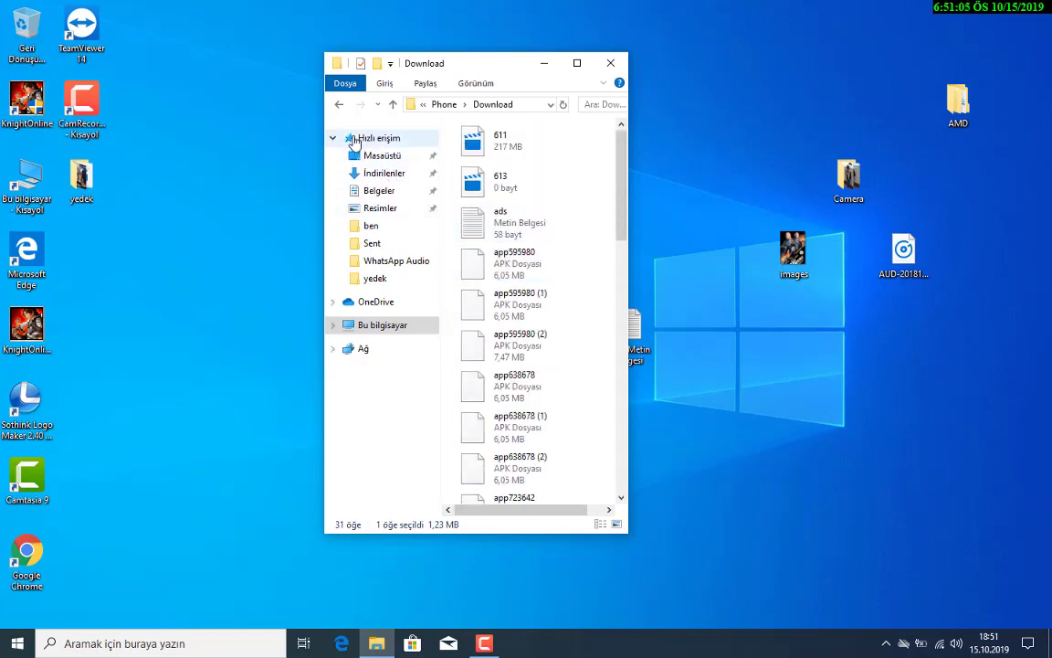
left_click(340, 106)
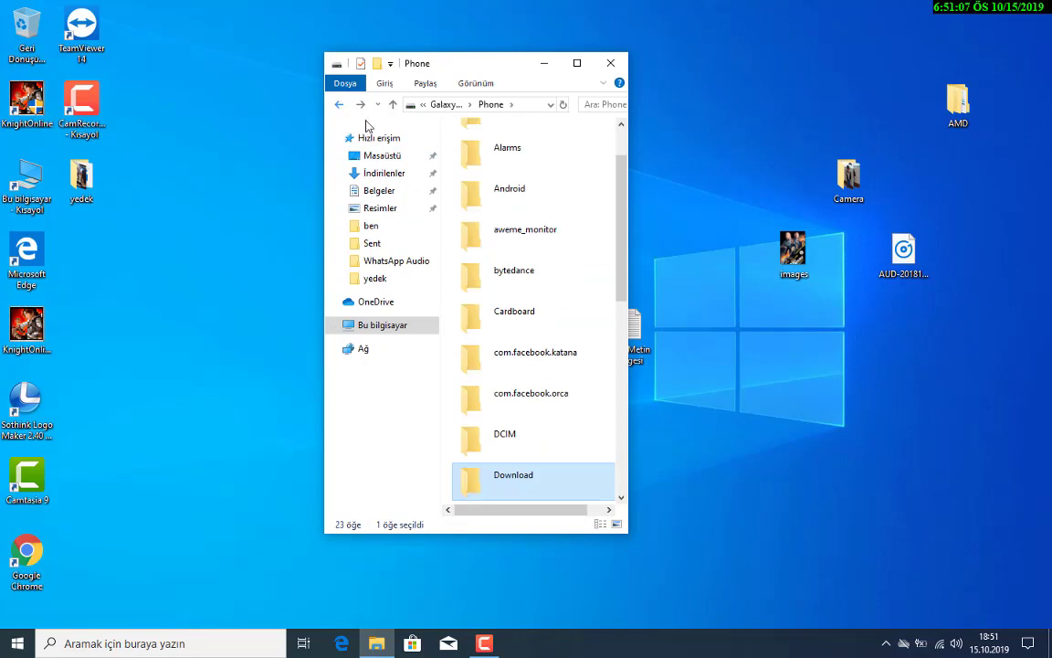
Step: Look over the Phone storage's folders, view the recordings in ACRCalls, and return to the folder list
scroll(562, 320, "down", 5)
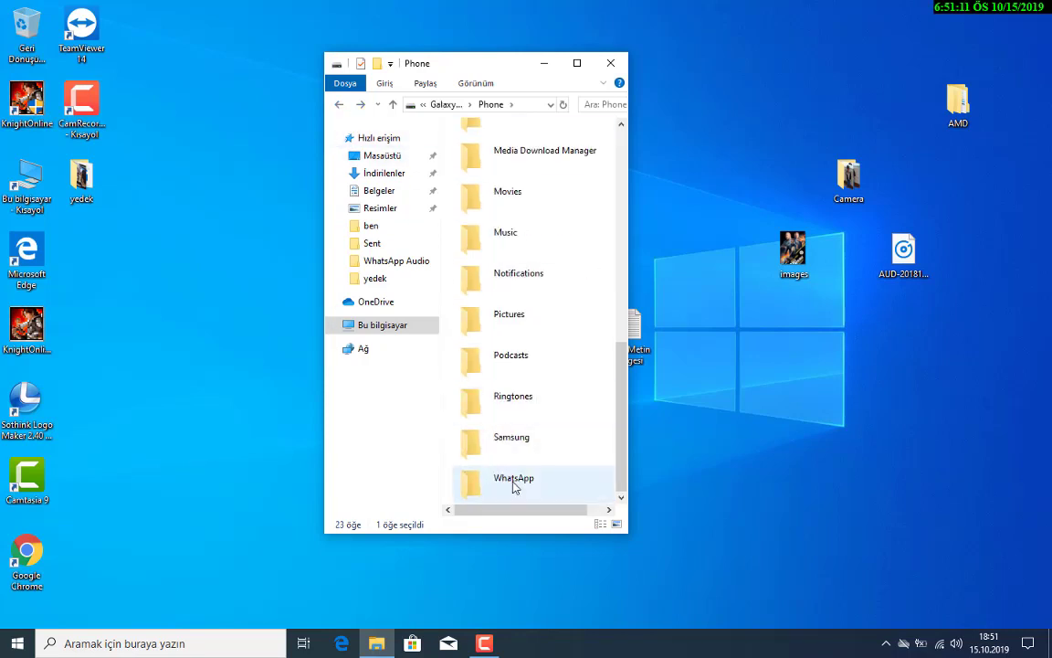
mouse_move(513, 487)
left_mouse_down()
mouse_move(747, 446)
mouse_move(357, 493)
mouse_move(521, 489)
left_mouse_up()
scroll(519, 462, "up", 3)
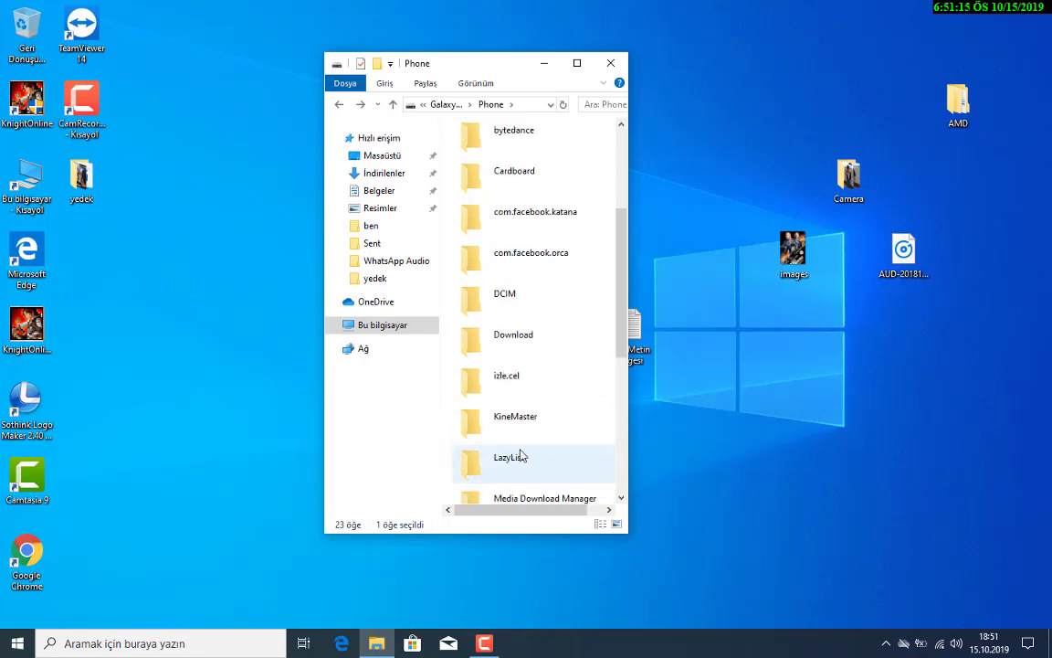
scroll(521, 452, "up", 2)
scroll(522, 453, "down", 2)
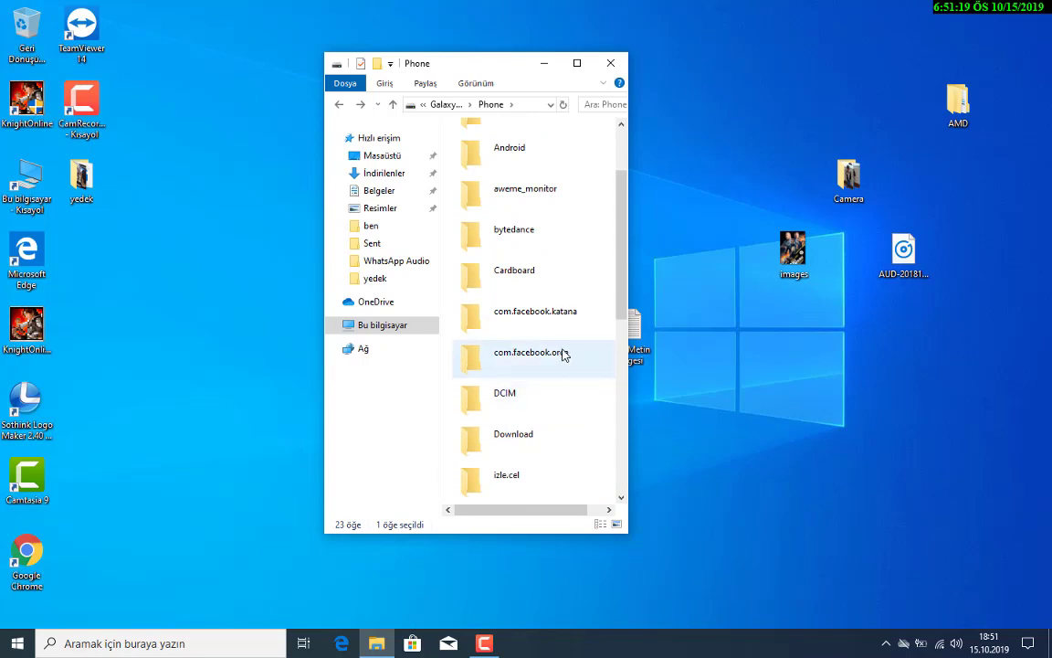
scroll(535, 320, "up", 2)
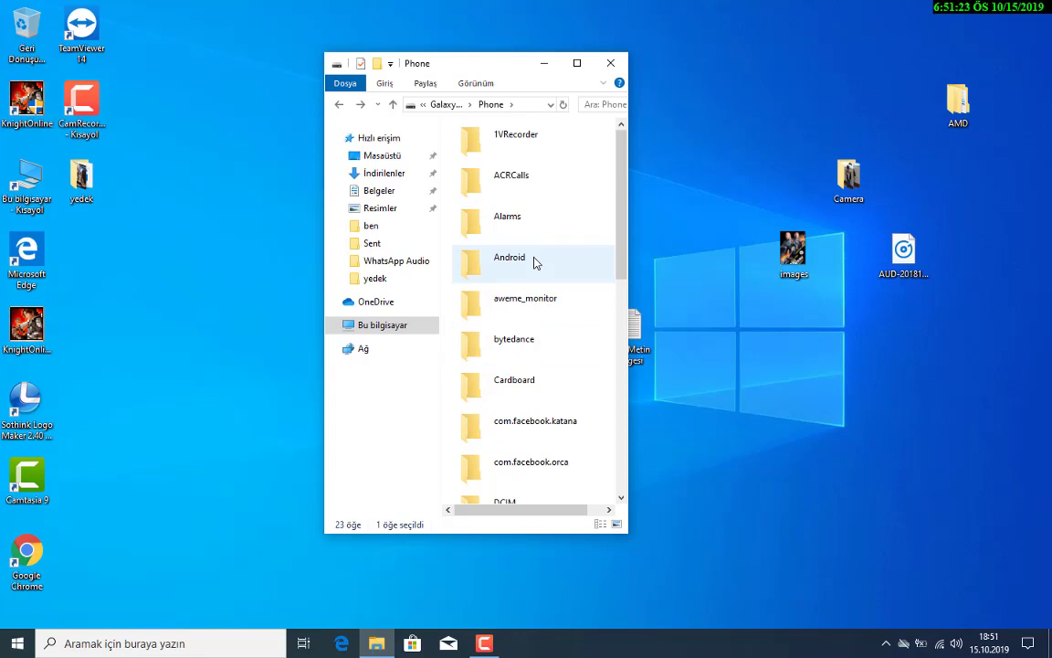
double_click(554, 181)
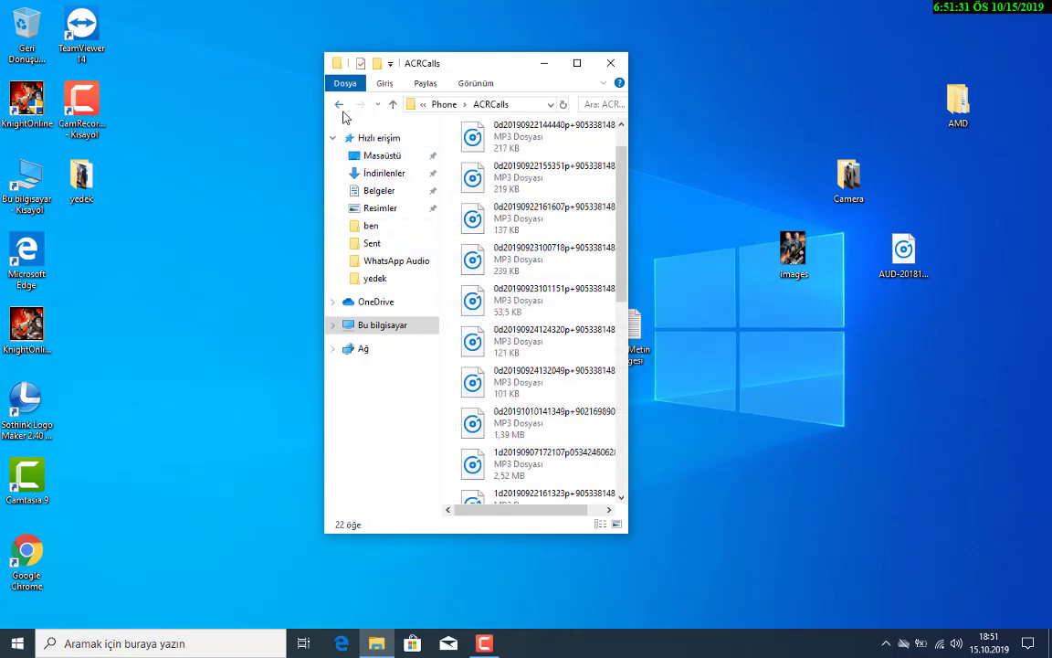
left_click(339, 106)
Step: Open the 1VRecorder folder, view its camera subfolder, and return to 1VRecorder
left_click(560, 156)
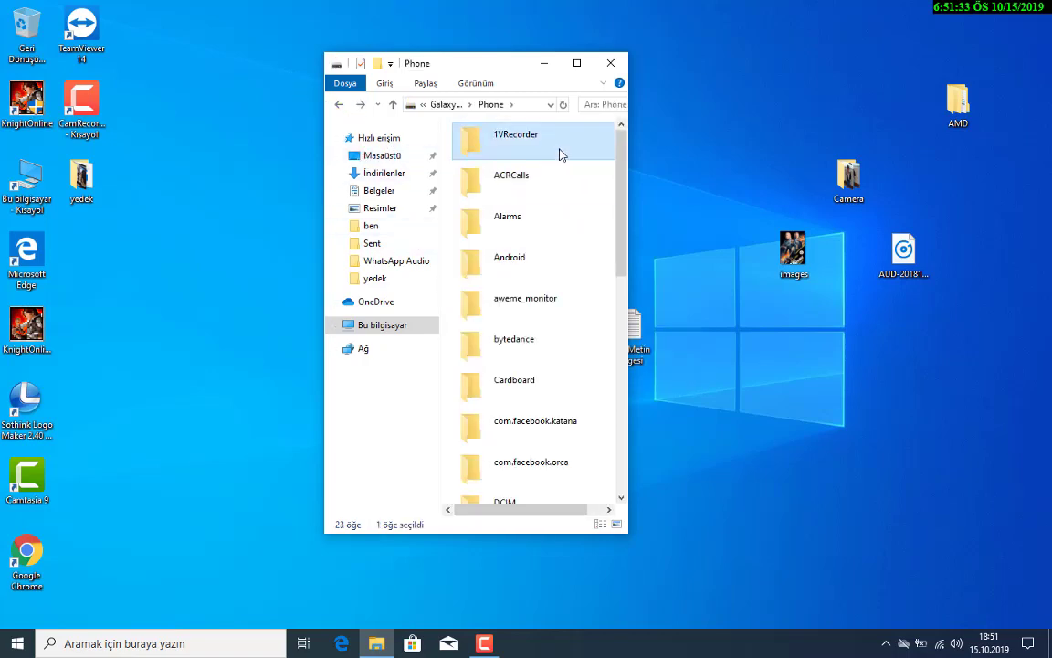
double_click(560, 155)
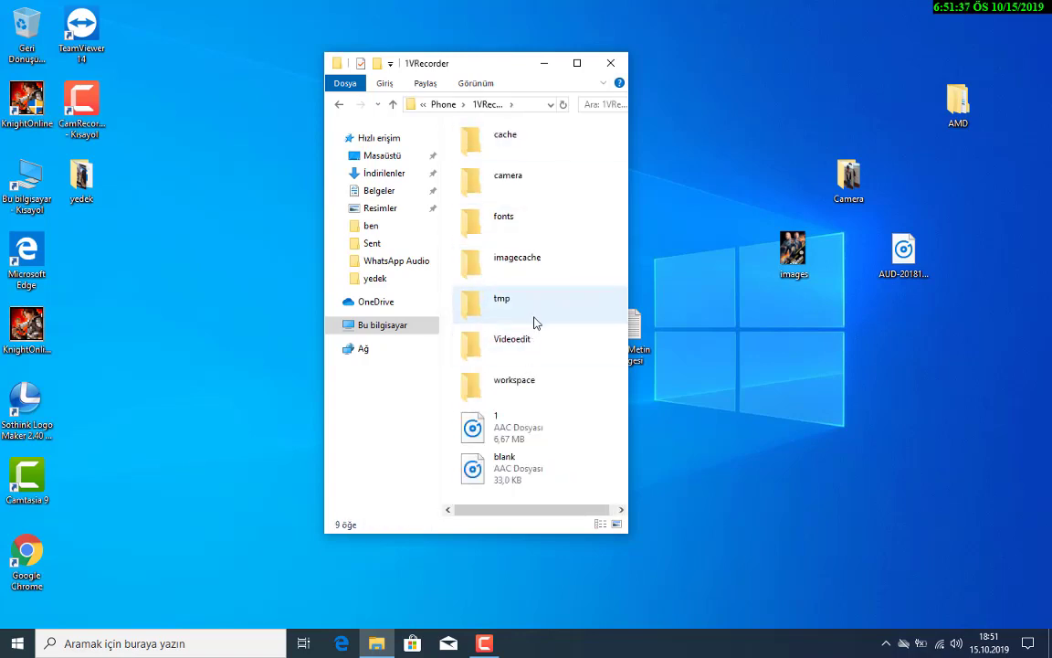
double_click(546, 183)
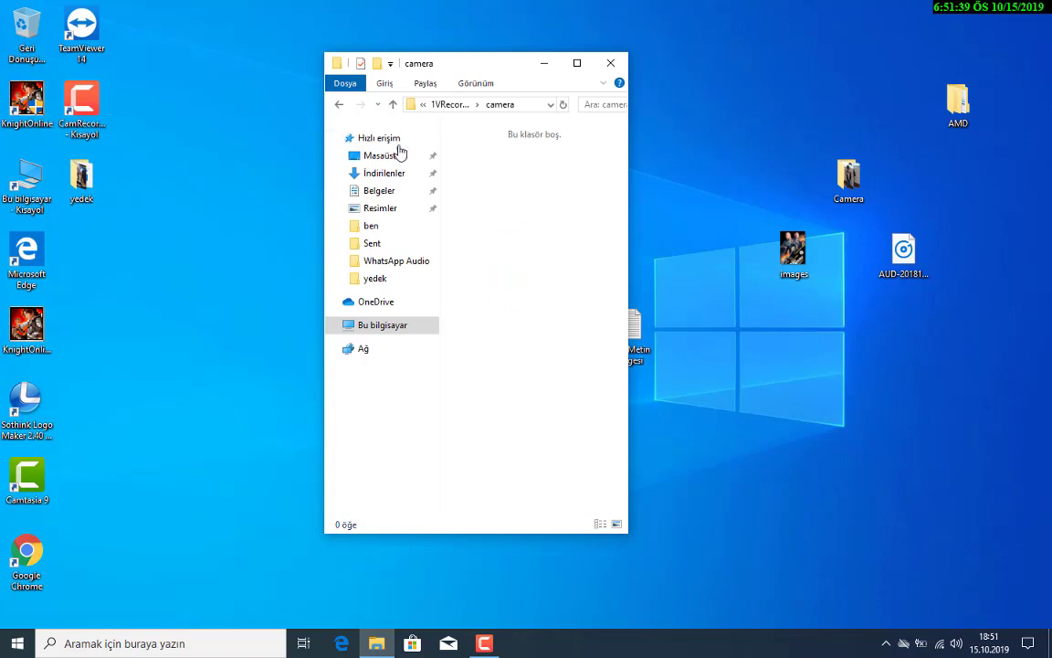
left_click(344, 83)
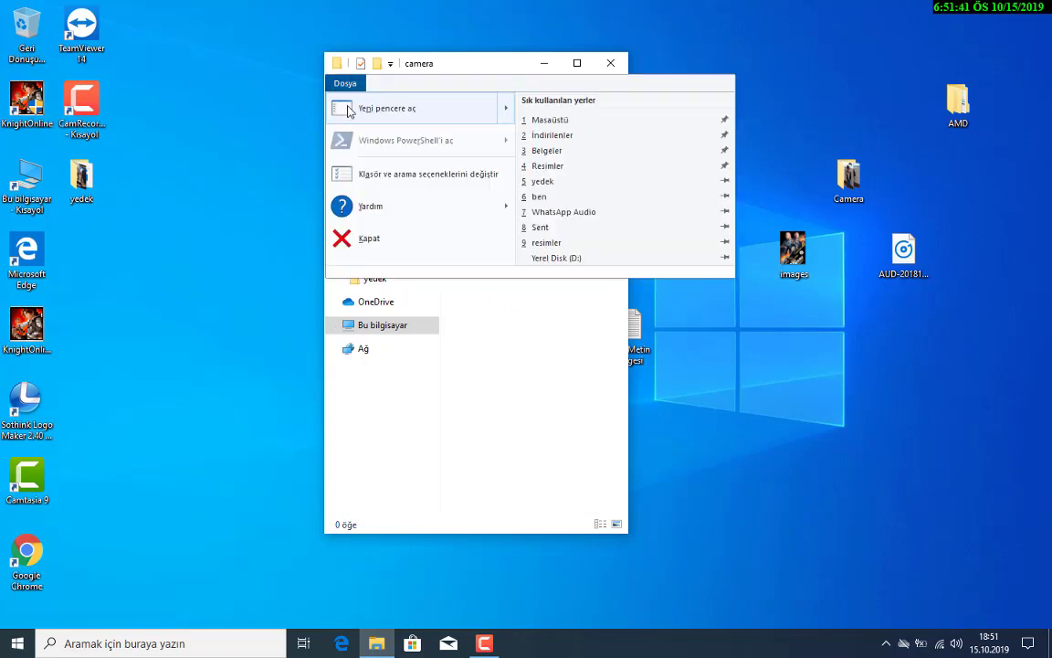
left_click(425, 71)
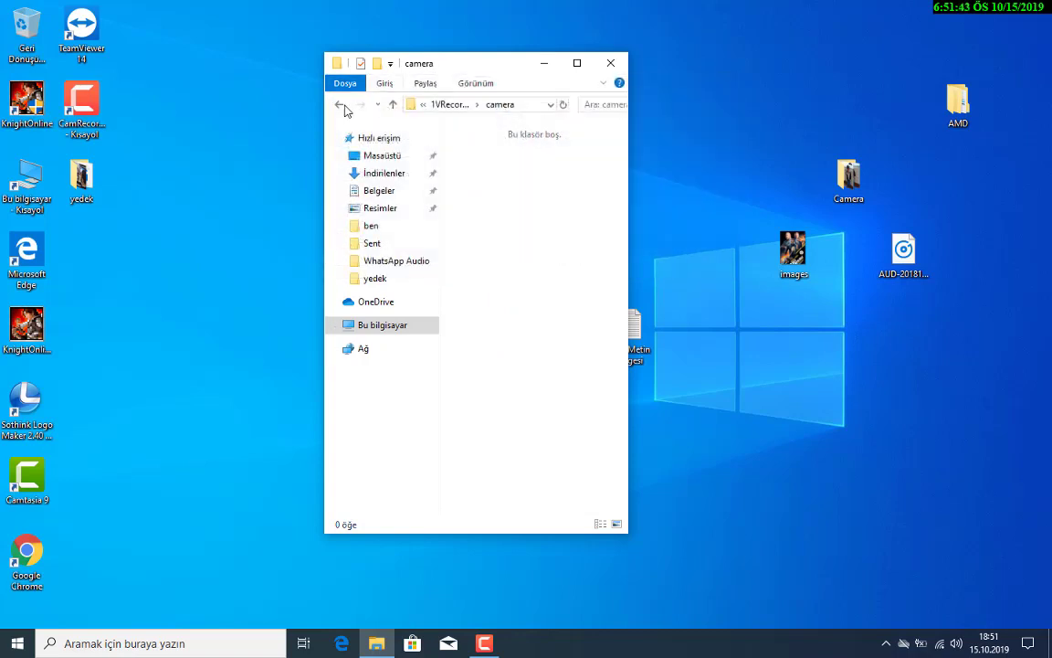
left_click(338, 106)
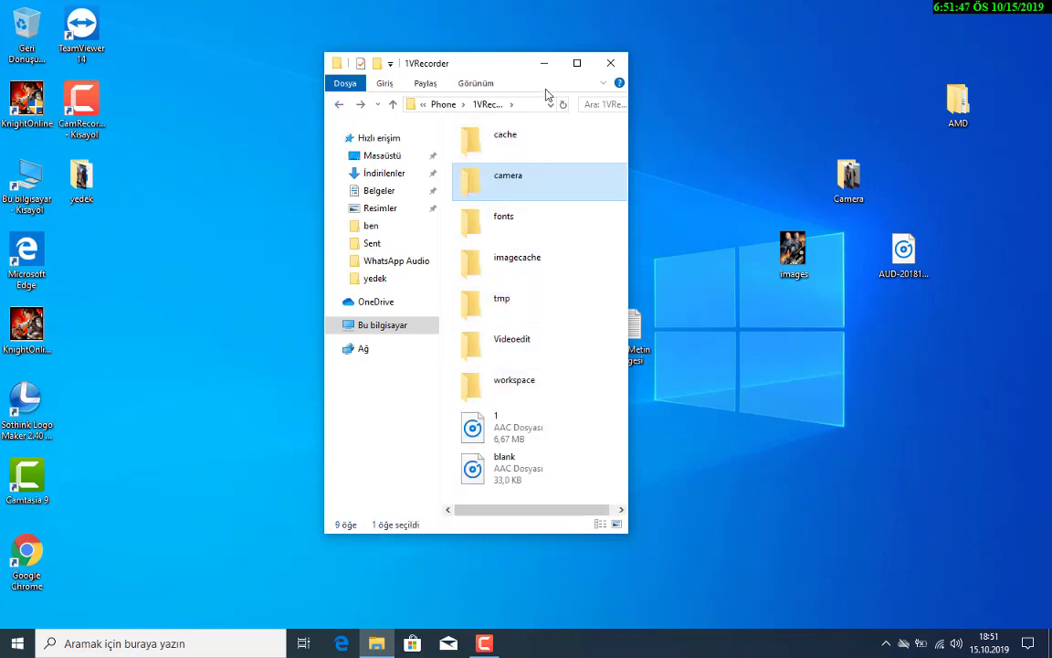
Step: View the fonts subfolder of 1VRecorder and return to the Phone storage's folder list
double_click(530, 216)
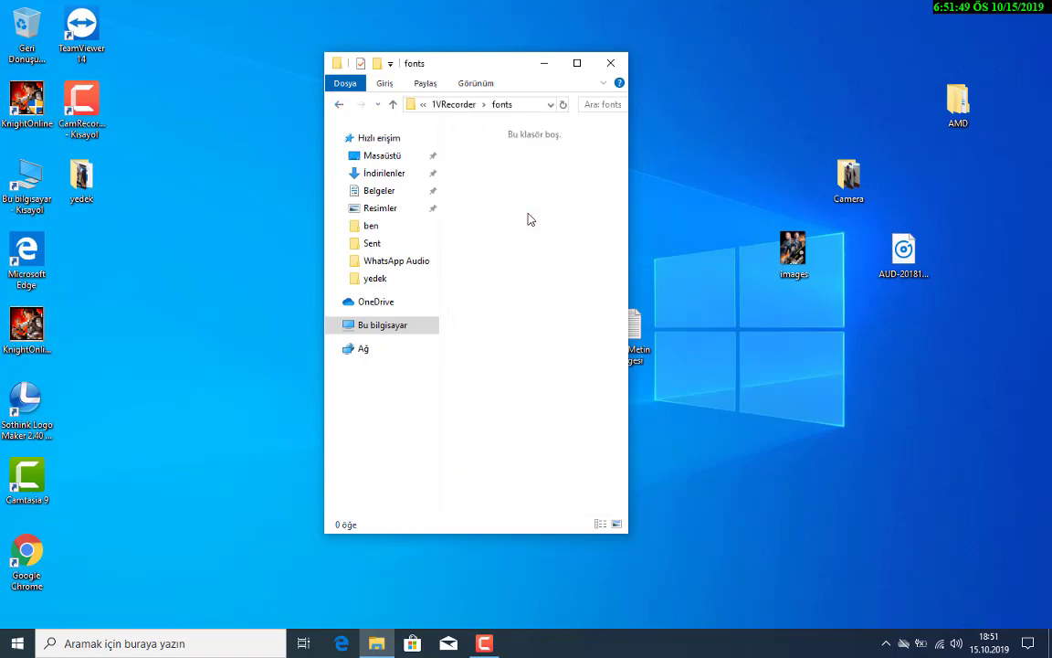
left_click(340, 105)
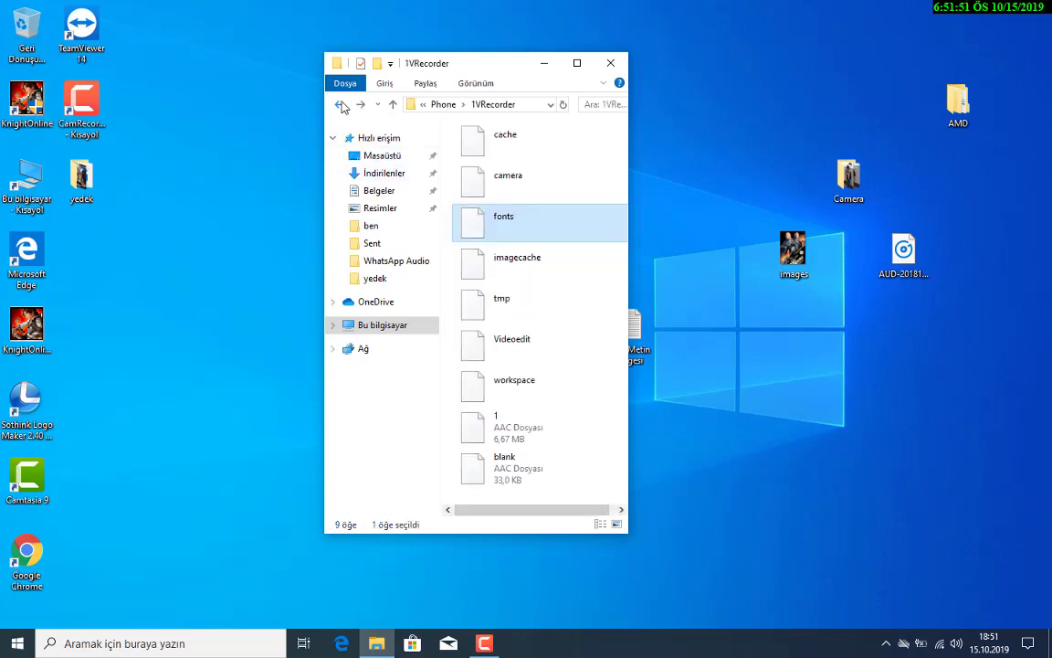
left_click(340, 105)
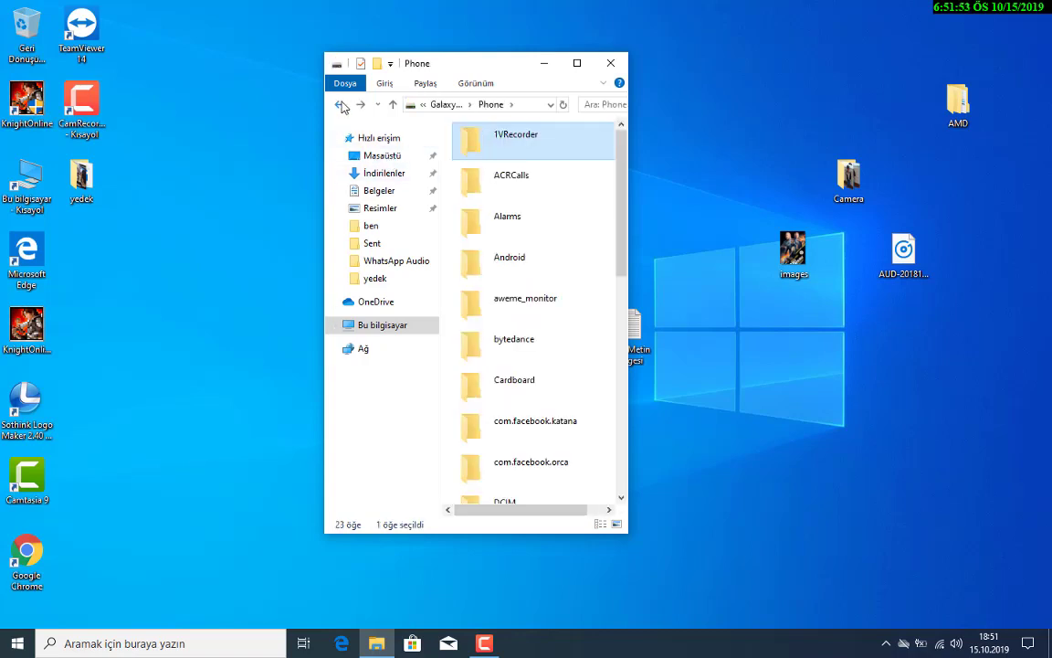
Step: View the Music folder in the Phone storage and return to the folder list
scroll(517, 326, "down", 5)
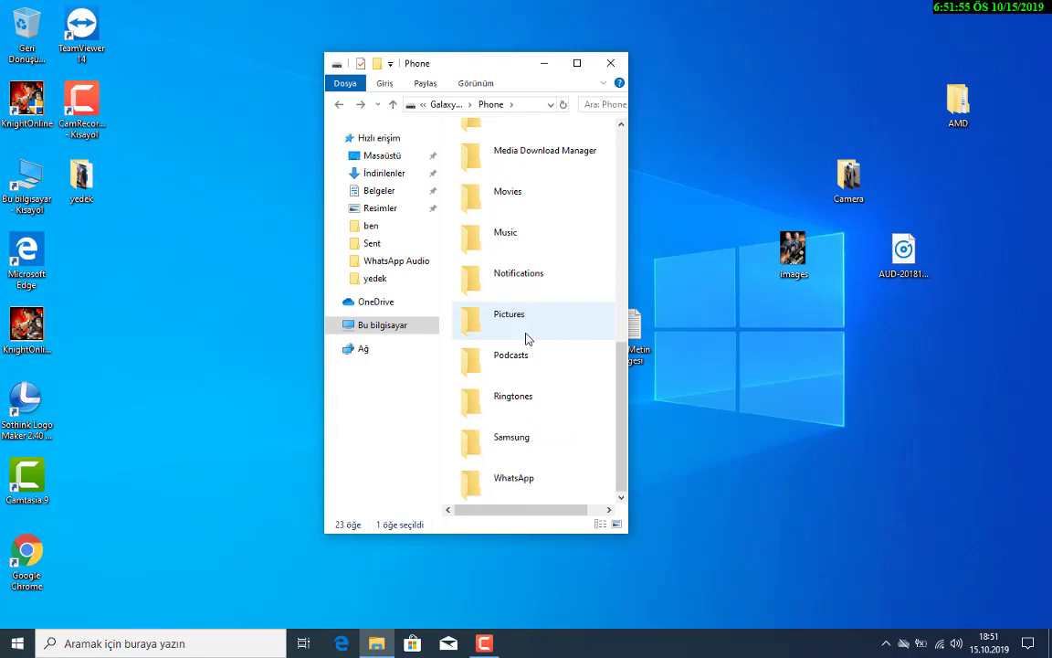
double_click(542, 251)
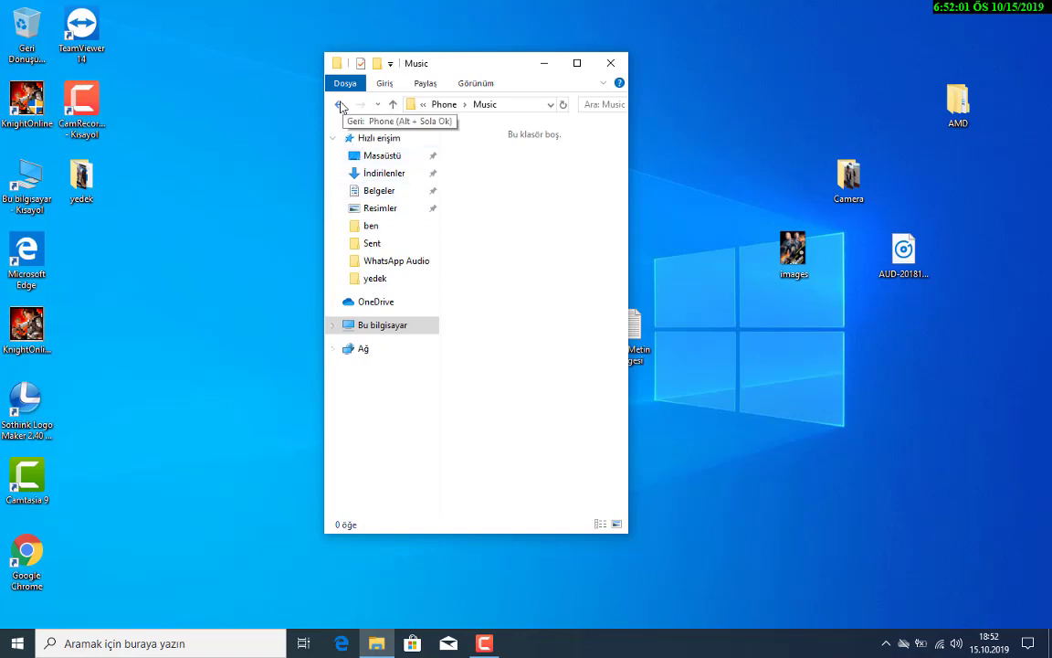
left_click(340, 106)
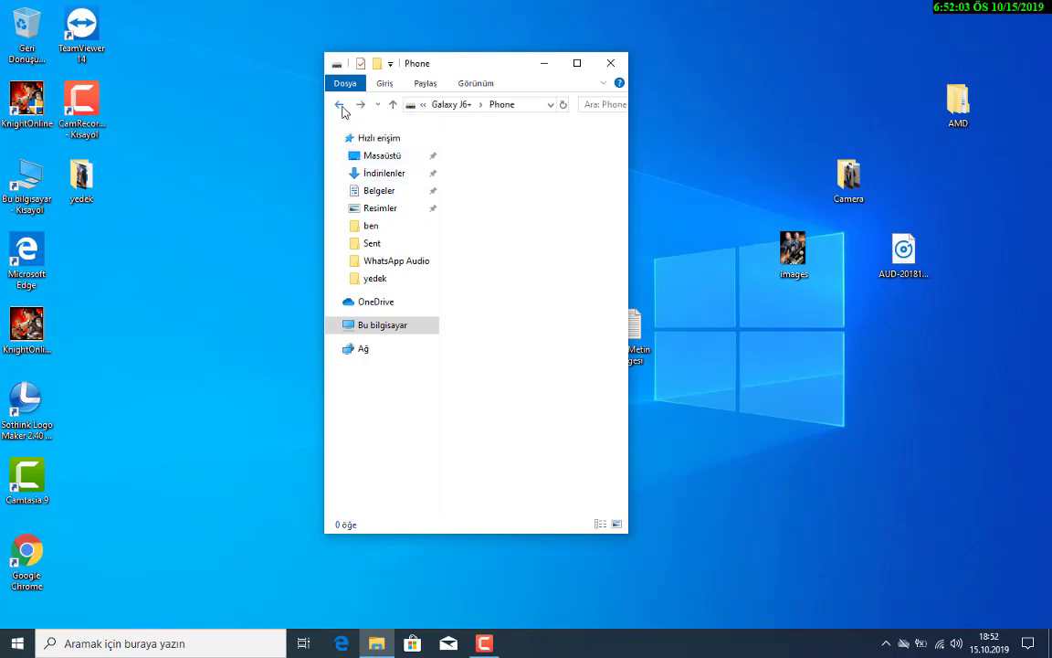
Step: Go from the Phone folder list back to the Galaxy J6+ storage overview and widen the window
scroll(510, 439, "down", 3)
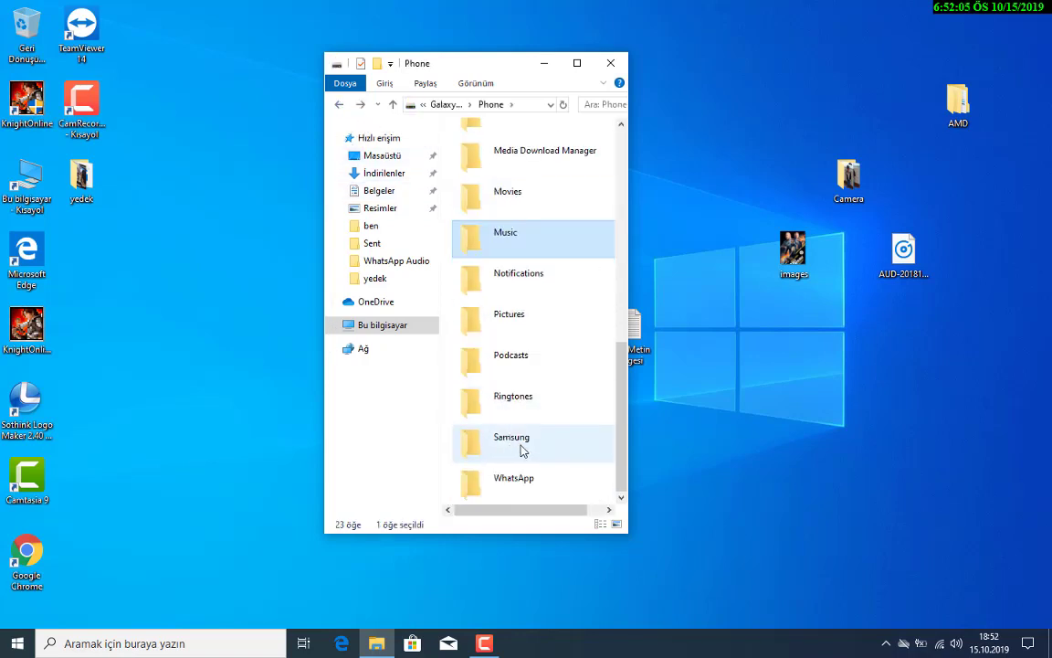
scroll(512, 330, "up", 1)
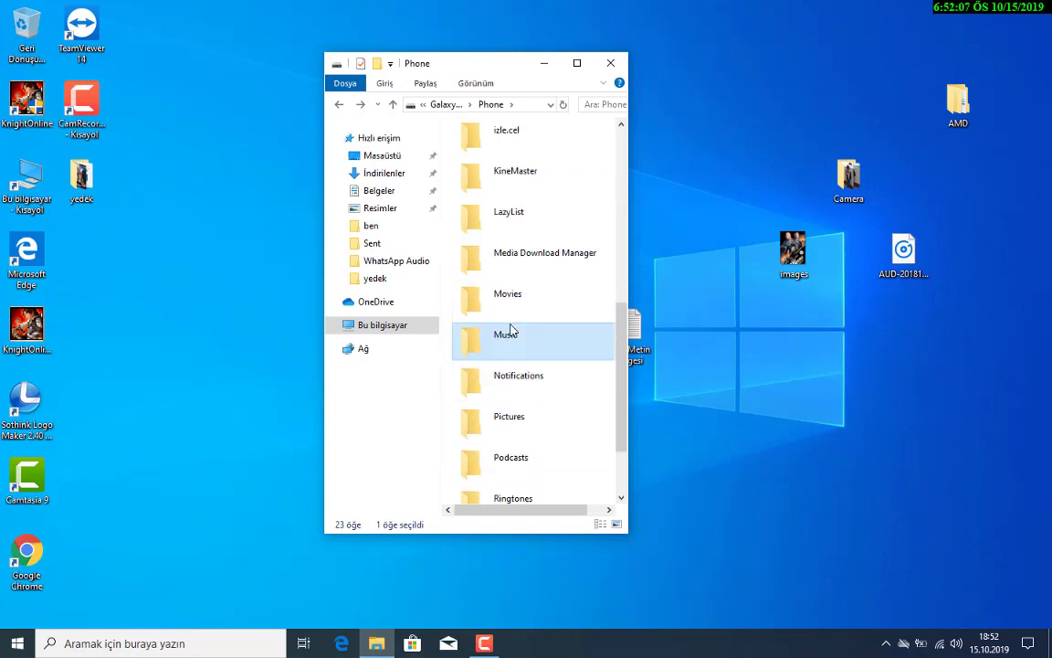
scroll(511, 331, "up", 3)
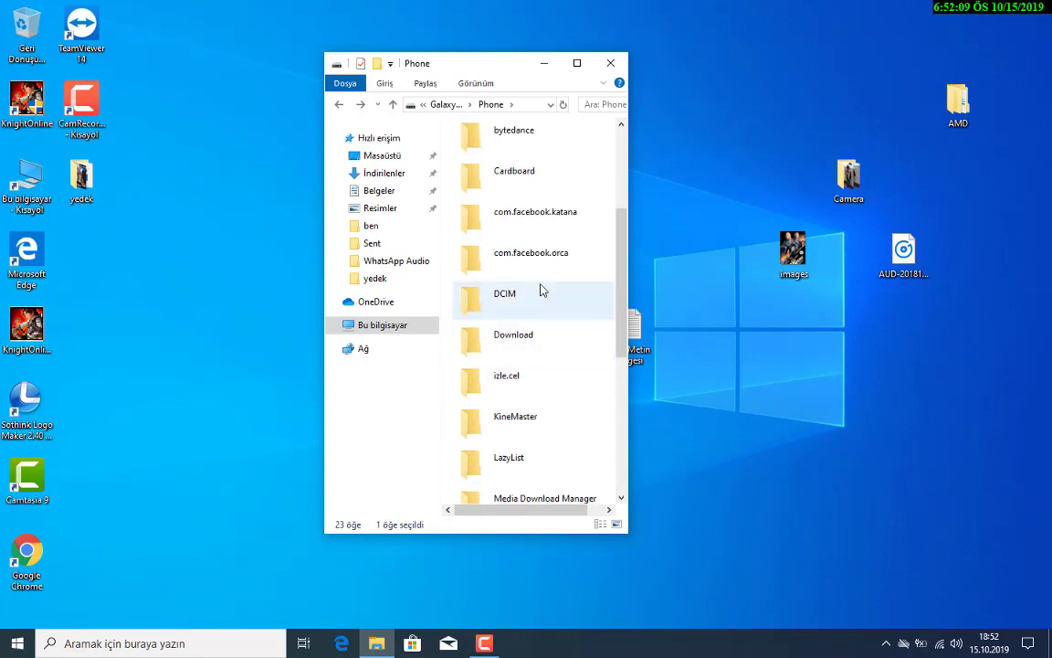
scroll(505, 312, "up", 2)
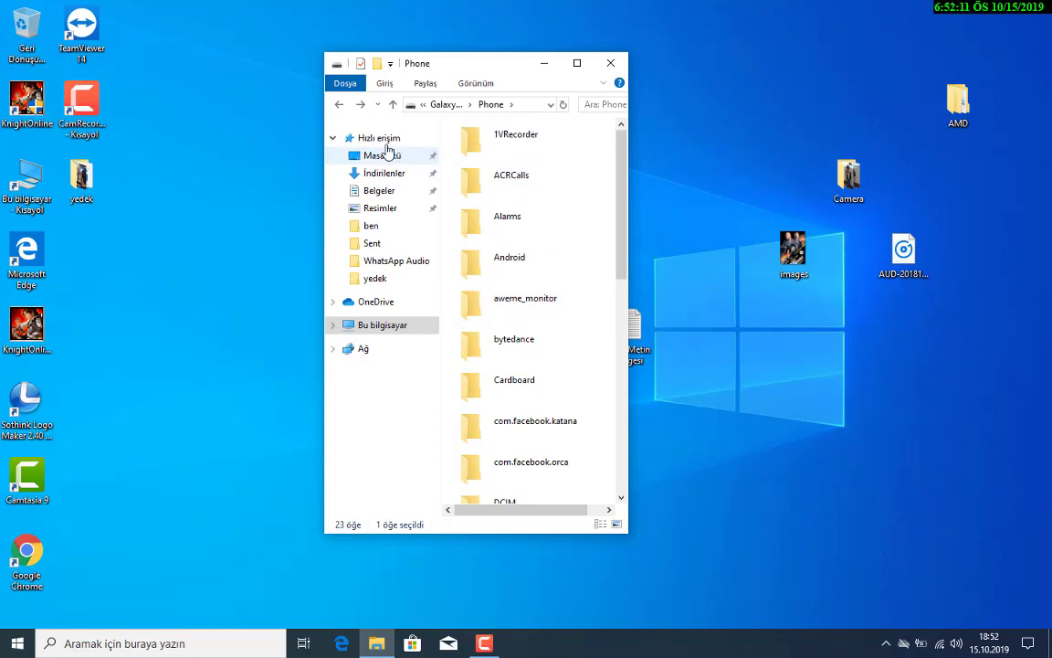
left_click(341, 104)
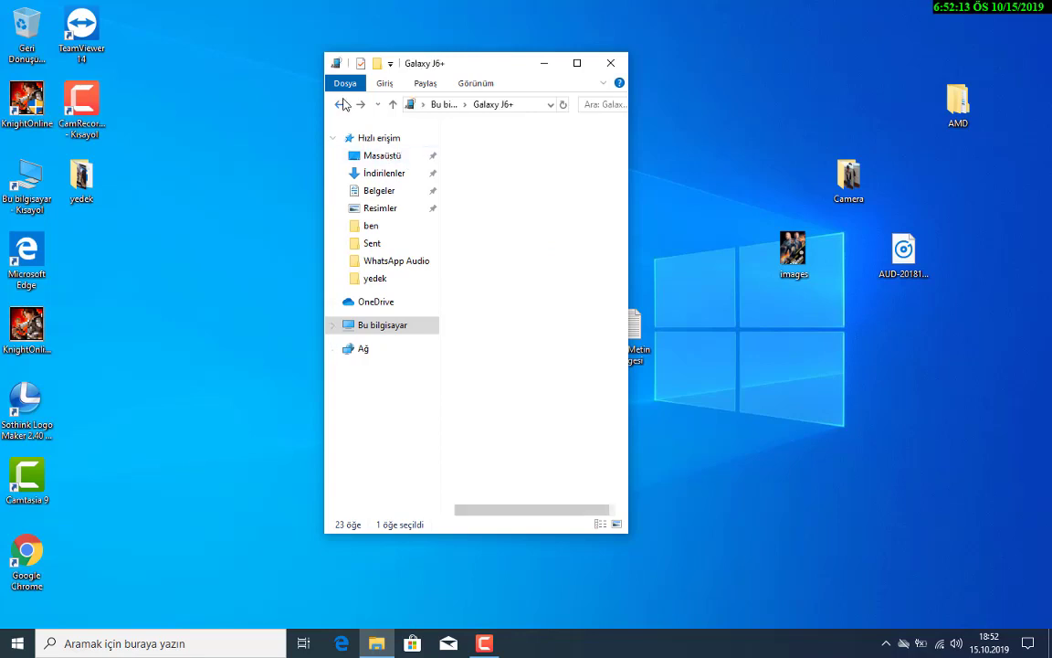
left_click(341, 104)
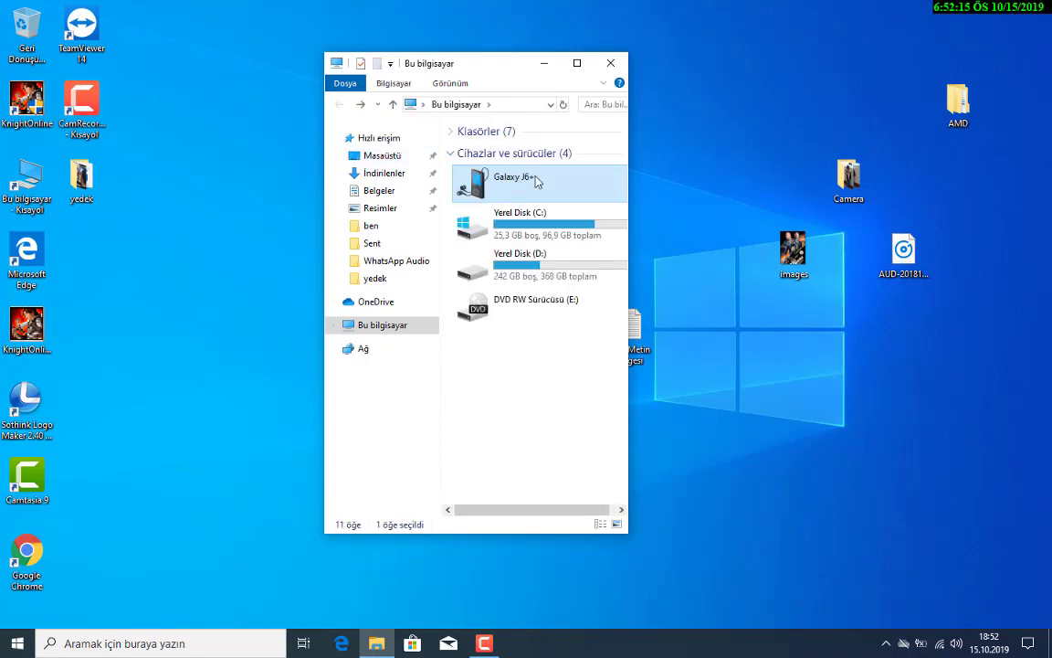
double_click(537, 182)
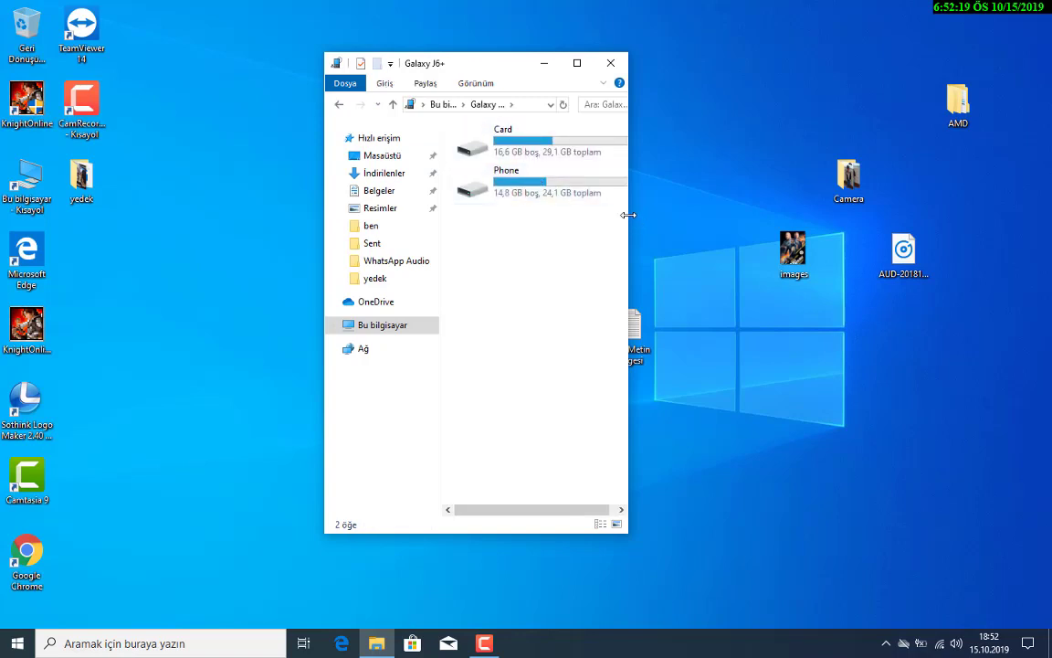
left_click_drag(629, 214, 740, 203)
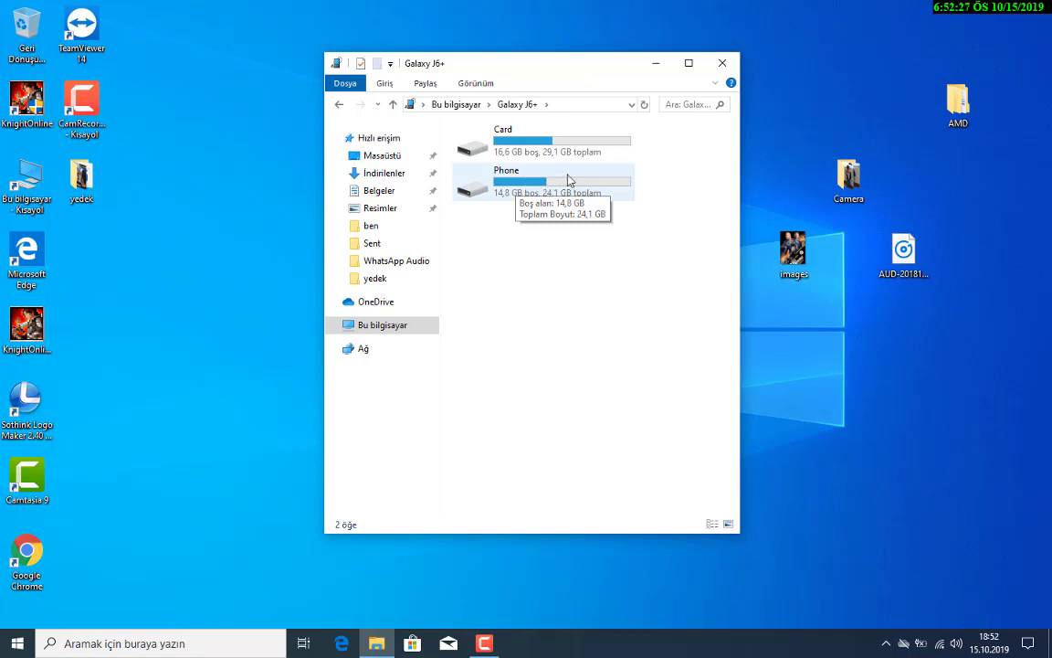
Step: Check the used and free space in the Card storage's properties and close them
left_click(539, 137)
right_click(537, 142)
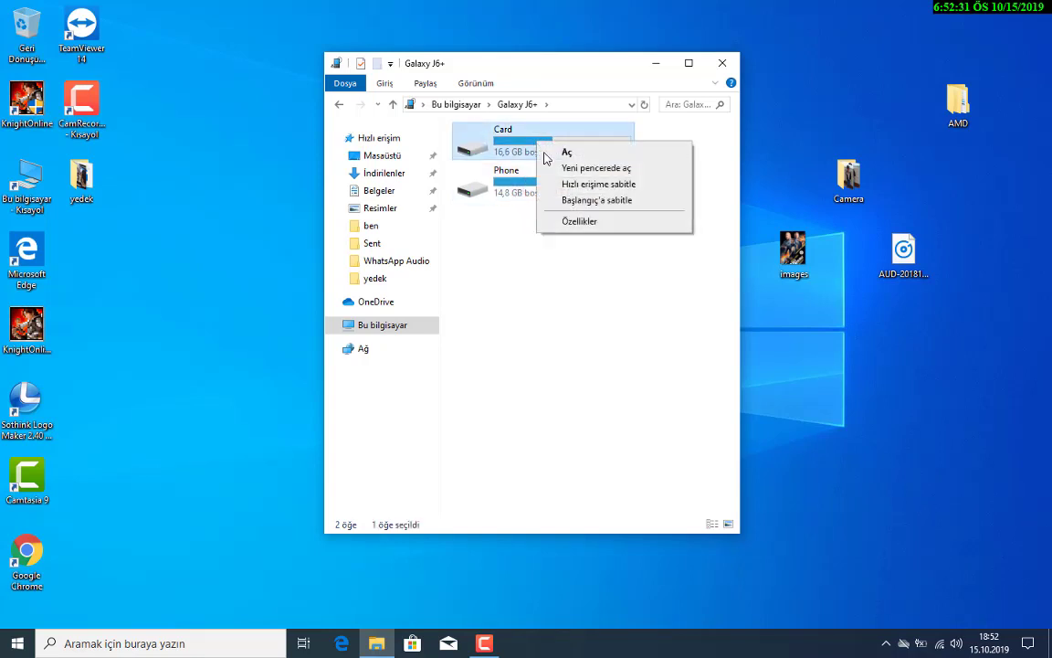
left_click(574, 221)
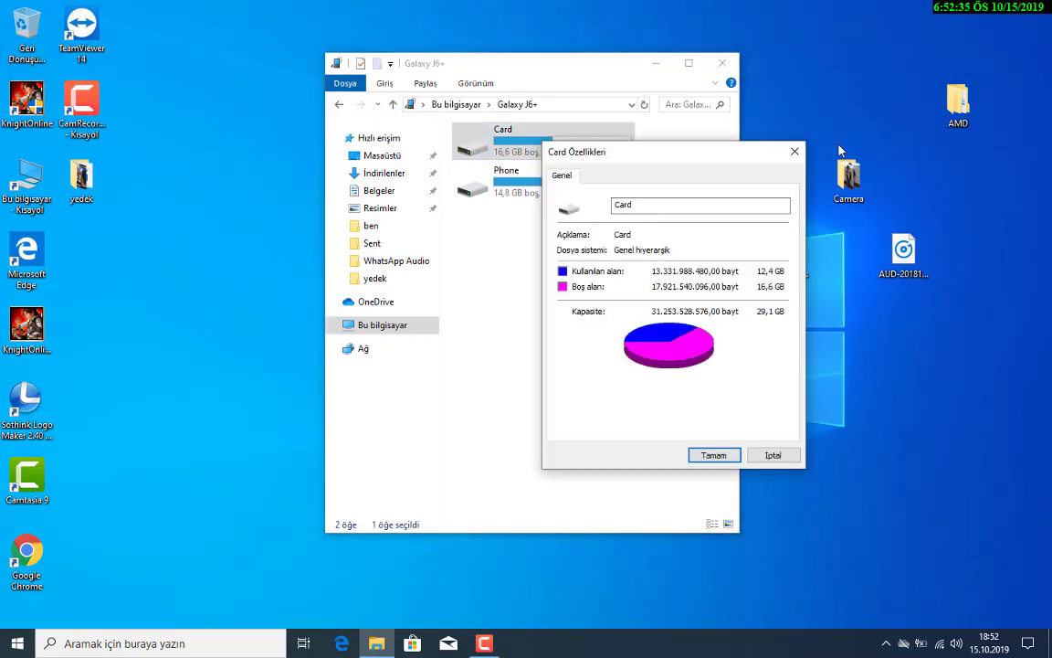
left_click(792, 152)
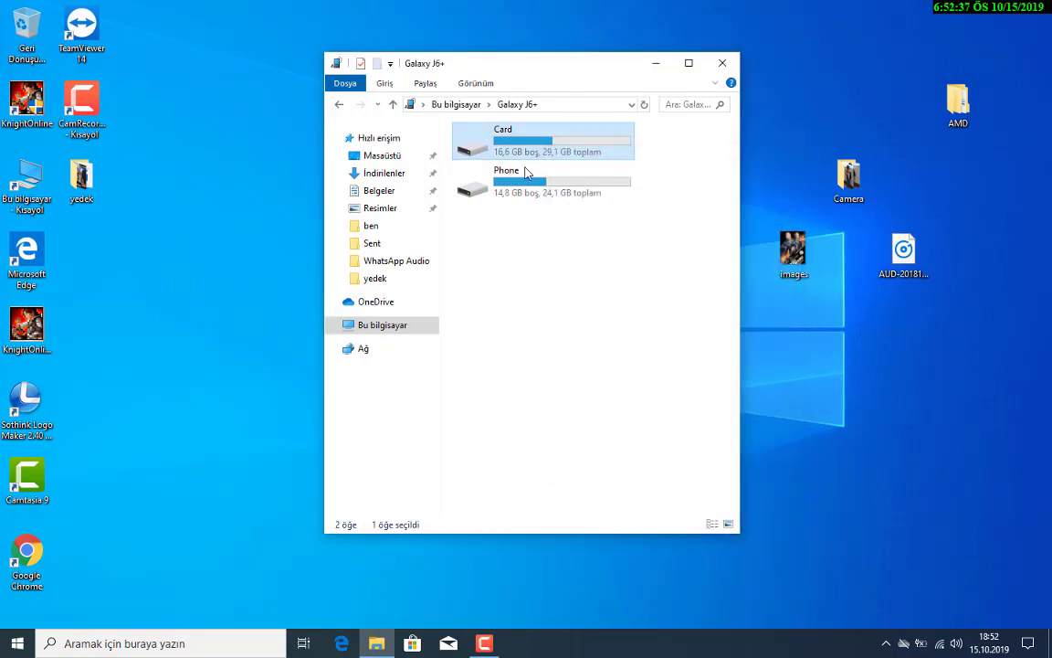
Step: Open the Phone storage's properties to examine its used space, free space and capacity
left_click(521, 194)
right_click(521, 195)
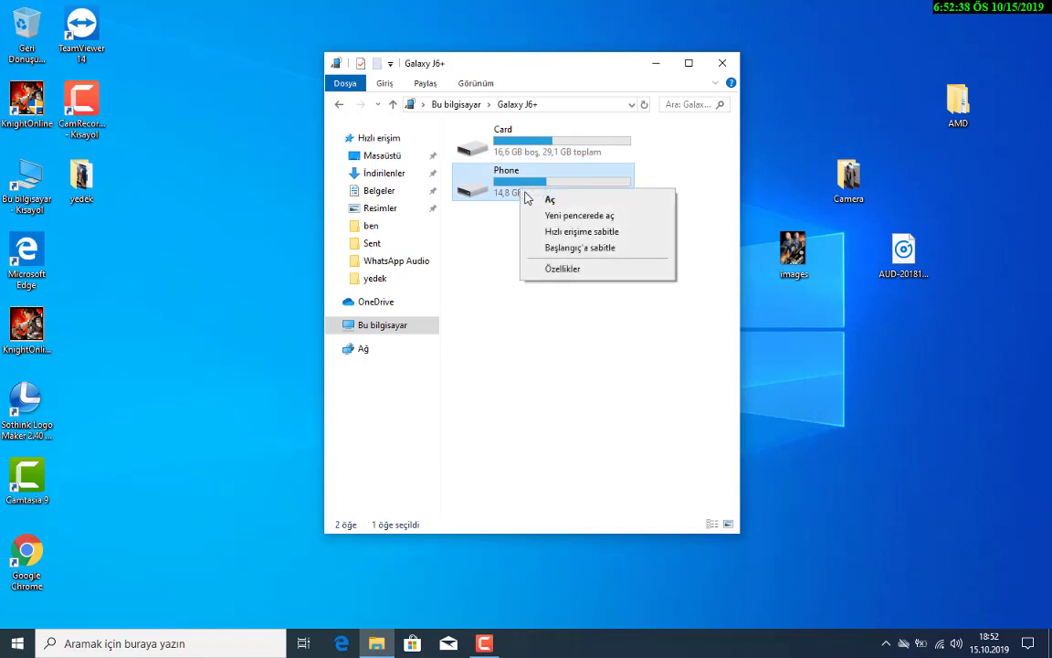
left_click(563, 270)
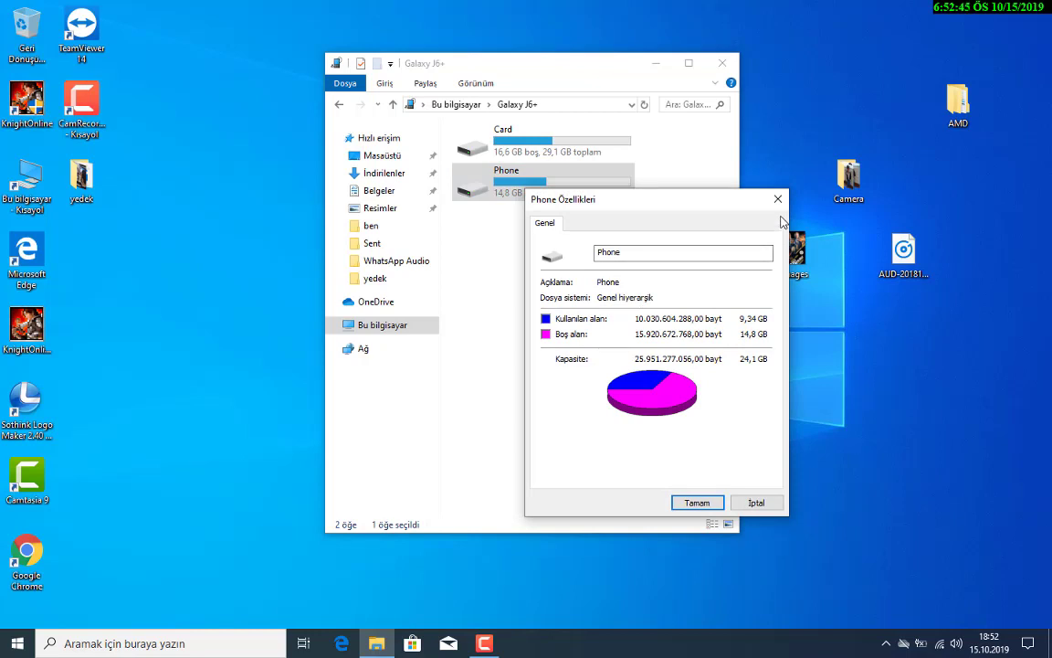
left_click_drag(650, 207, 636, 209)
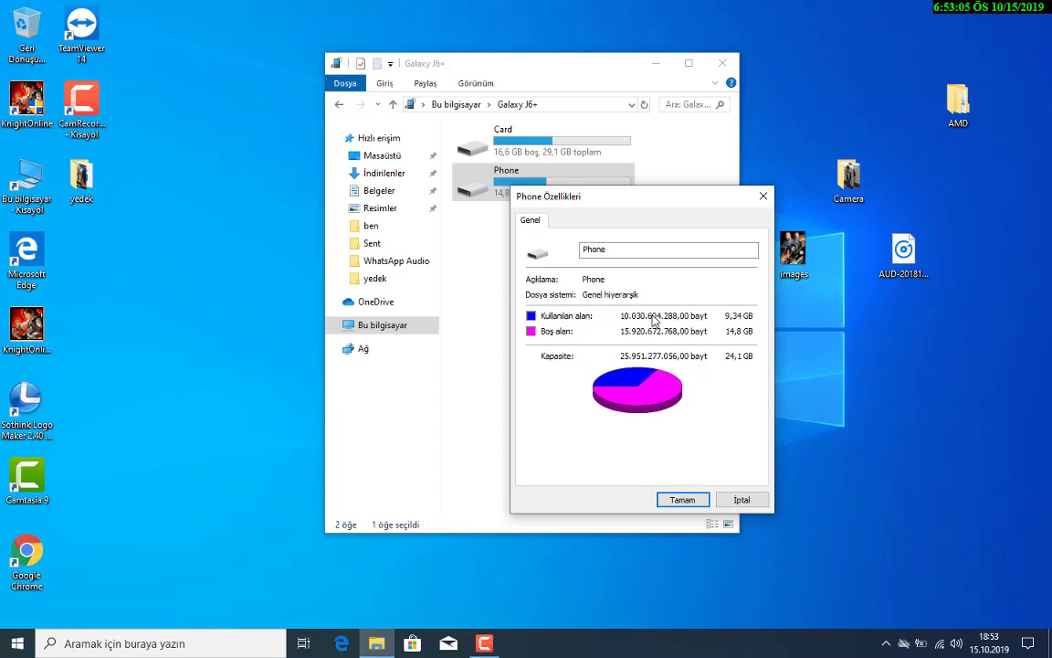
Step: Close the Phone properties, check the Card storage's properties again, and return to Bu bilgisayar
left_click(764, 195)
right_click(584, 149)
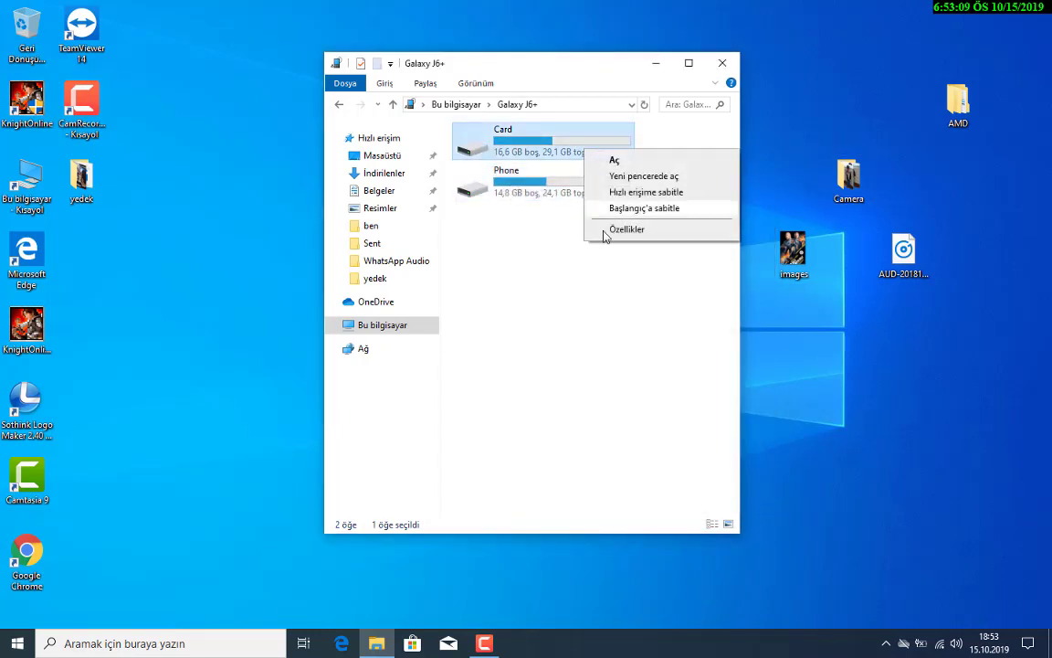
left_click(606, 233)
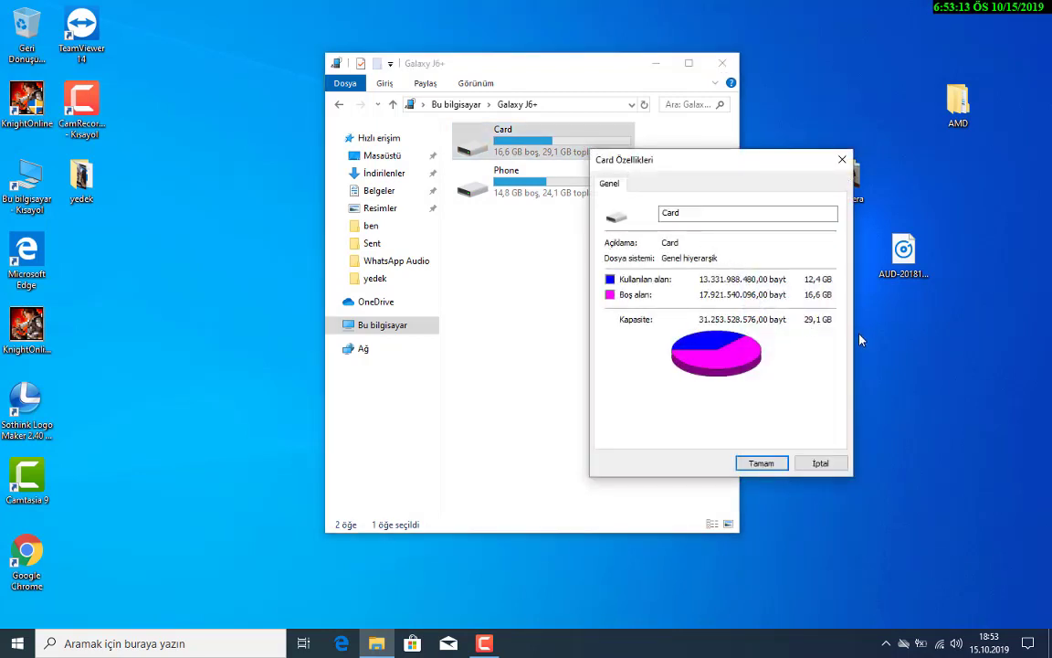
left_click(841, 162)
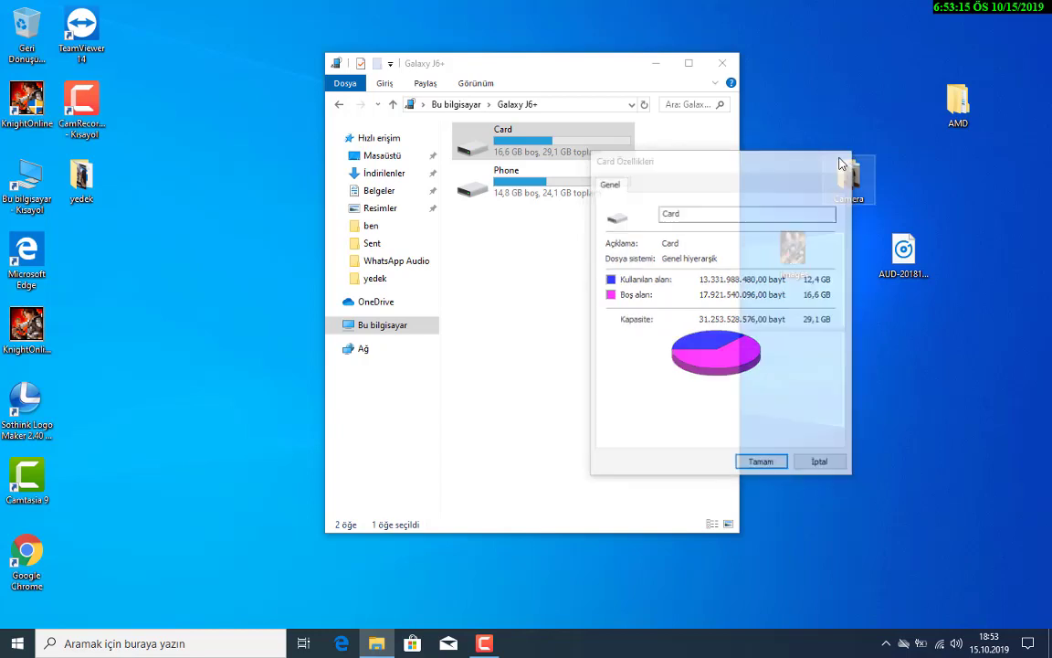
left_click(343, 107)
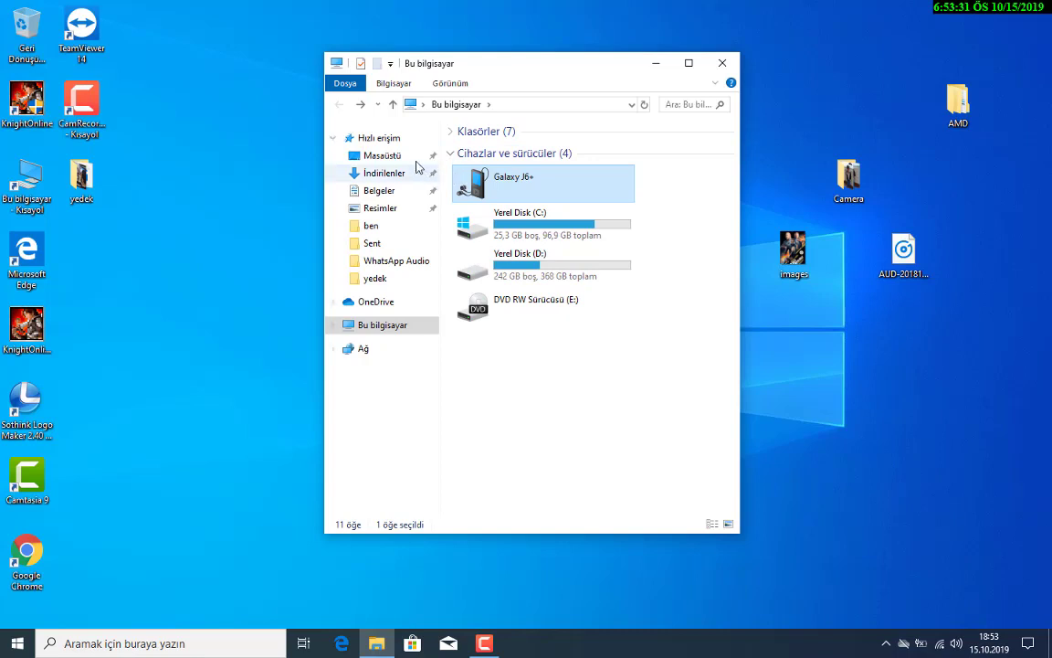
Step: View the film folder on Yerel Disk (D:) and return to the drive's folder list
left_click(563, 264)
double_click(564, 265)
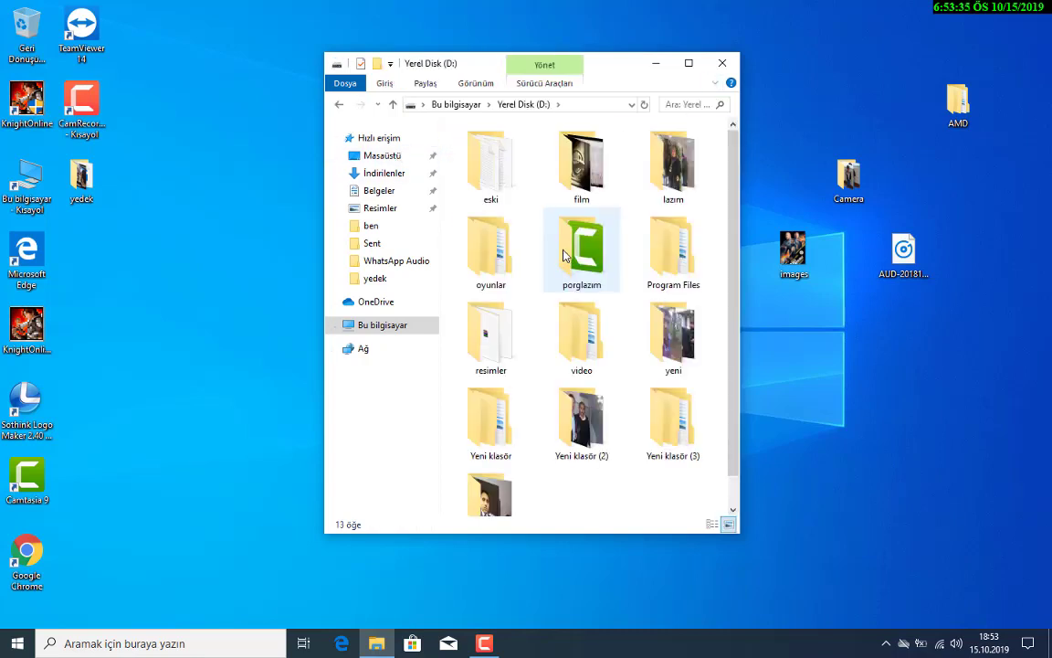
scroll(567, 261, "down", 1)
scroll(569, 270, "up", 1)
double_click(605, 196)
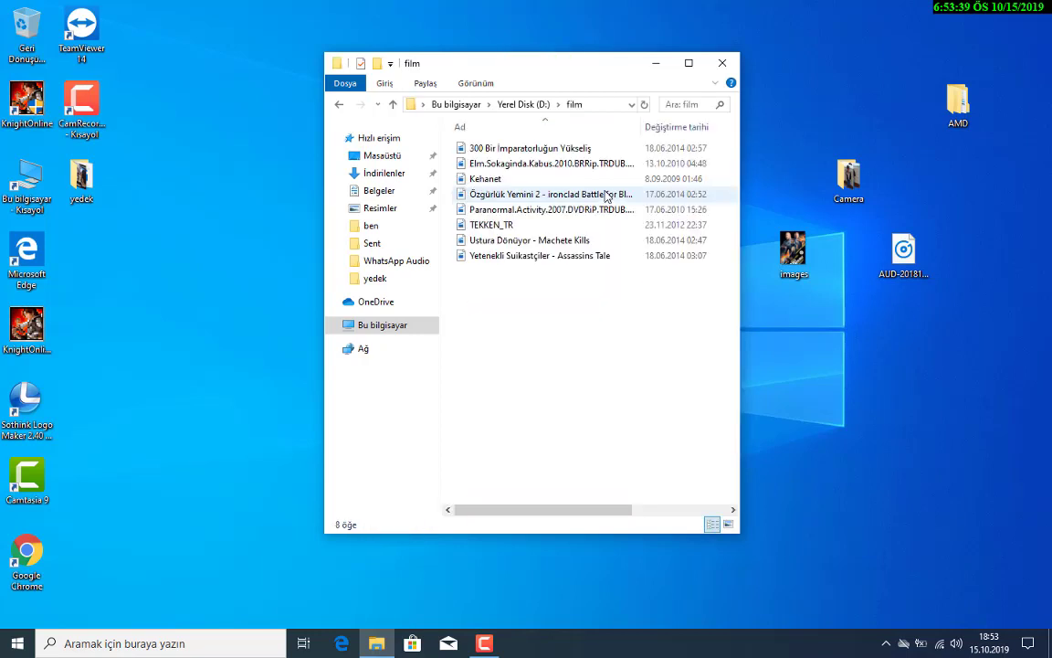
left_click(336, 106)
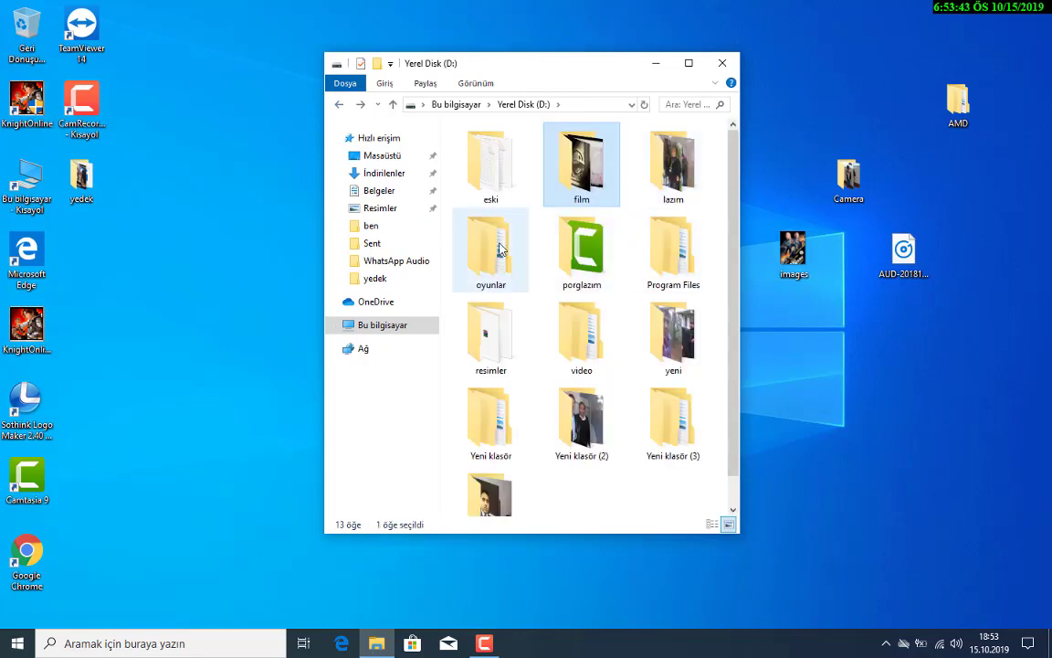
Step: View the contents of Program Files\Microvirt\MEmu on drive D: and return to the drive's folder list
double_click(673, 248)
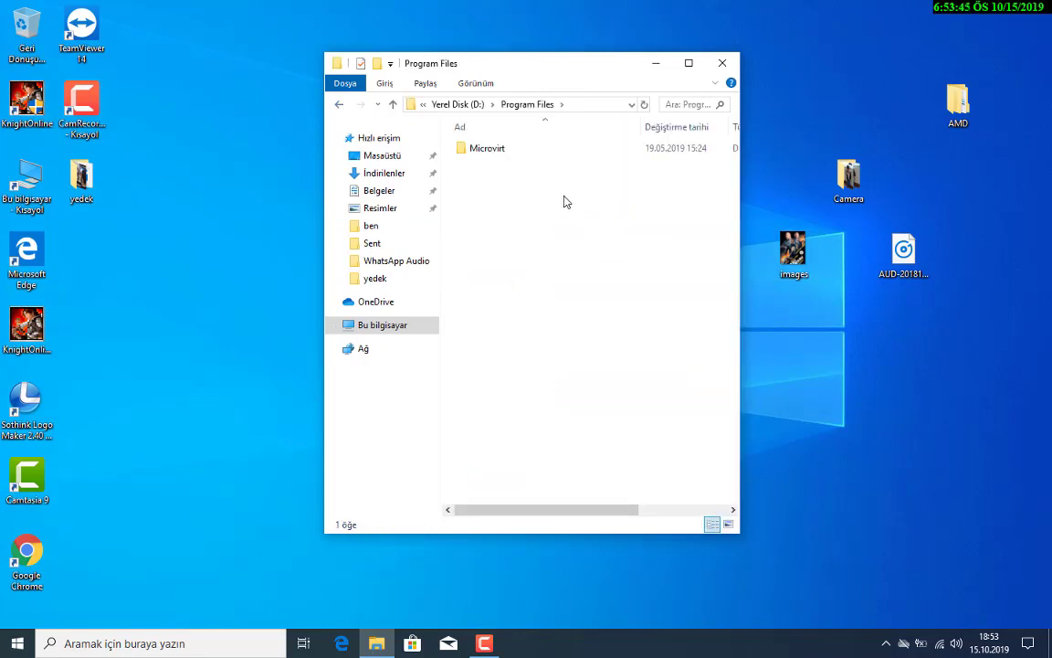
double_click(539, 153)
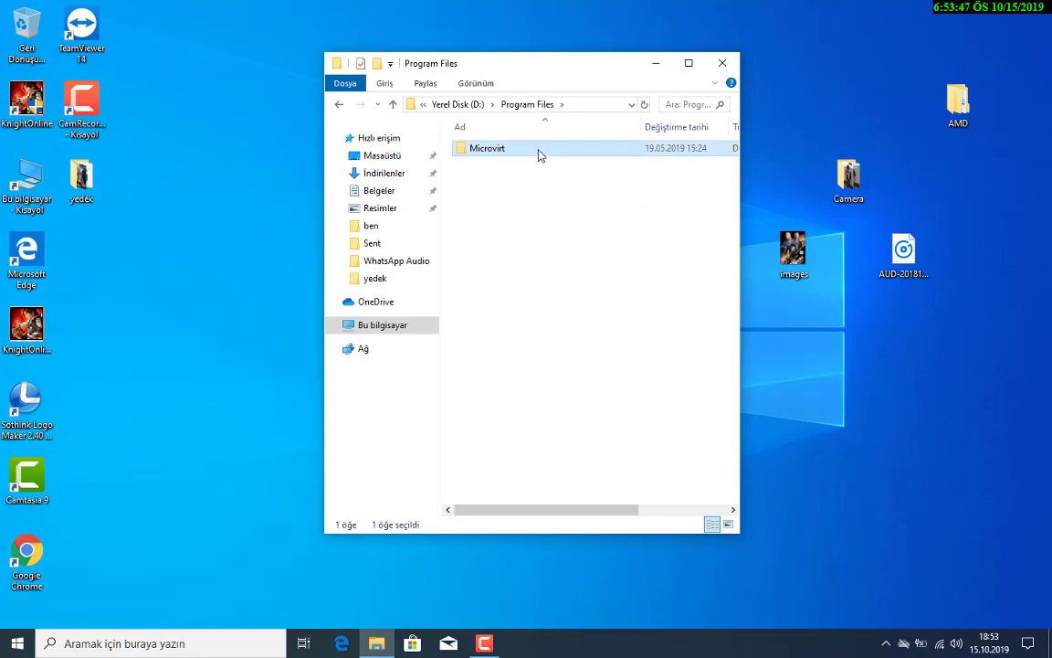
double_click(487, 157)
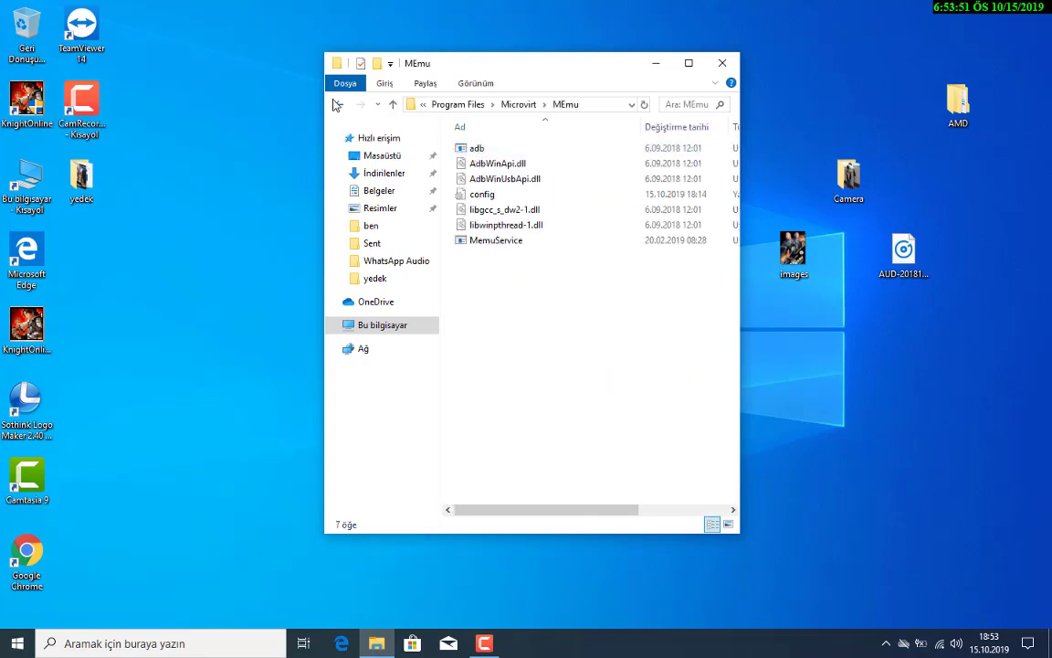
left_click(337, 105)
left_click(338, 106)
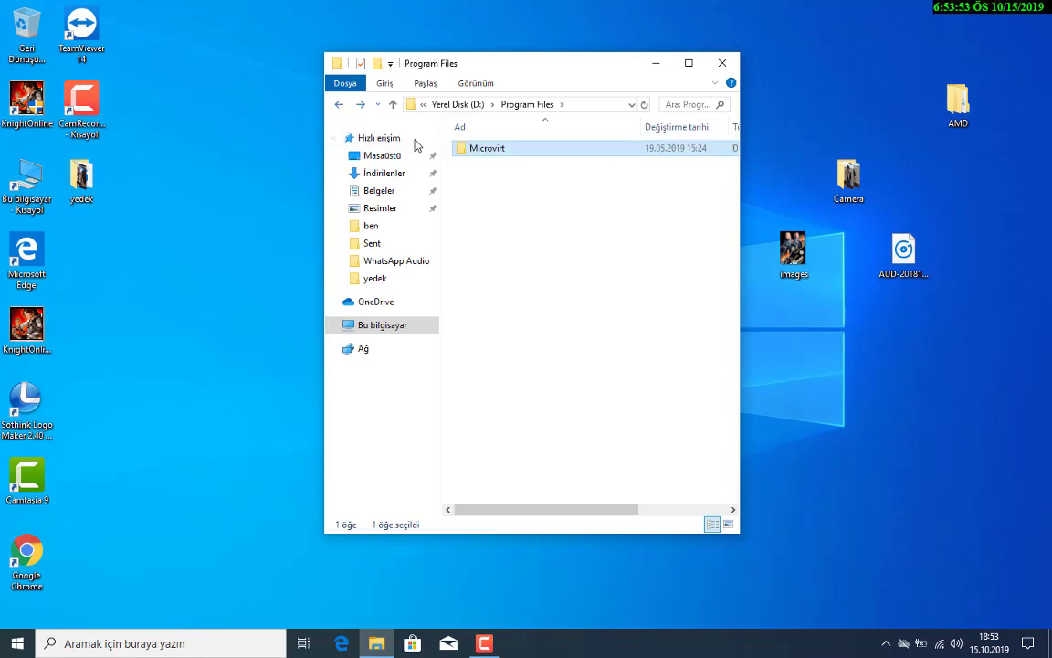
left_click(338, 108)
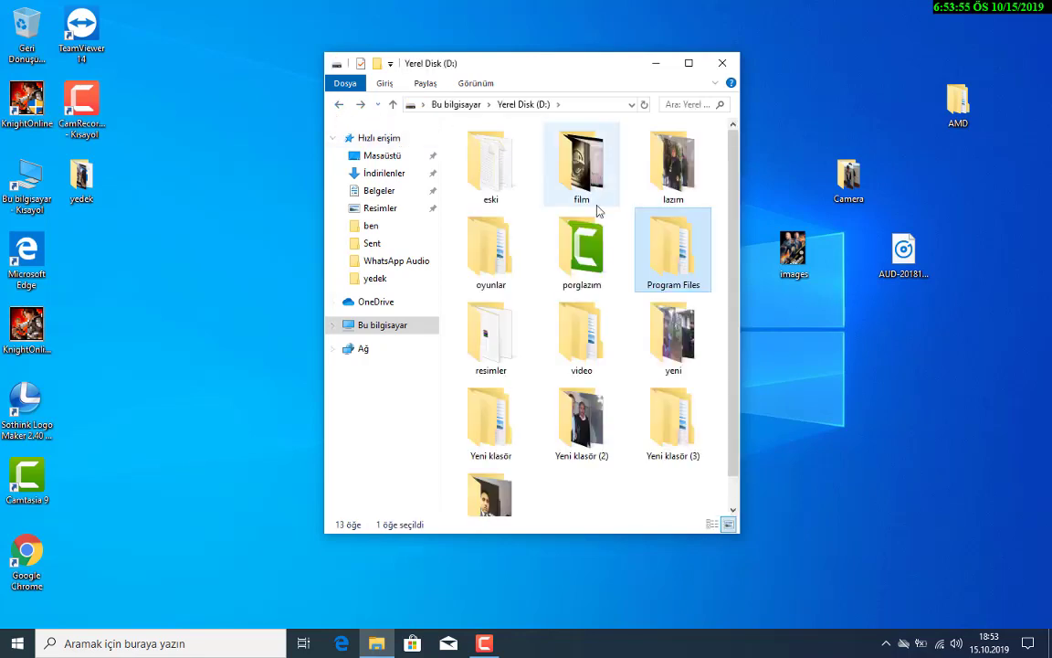
Step: Try to delete the Microvirt folder in Program Files, retry, cancel the operation and return to drive D:
double_click(590, 235)
right_click(486, 150)
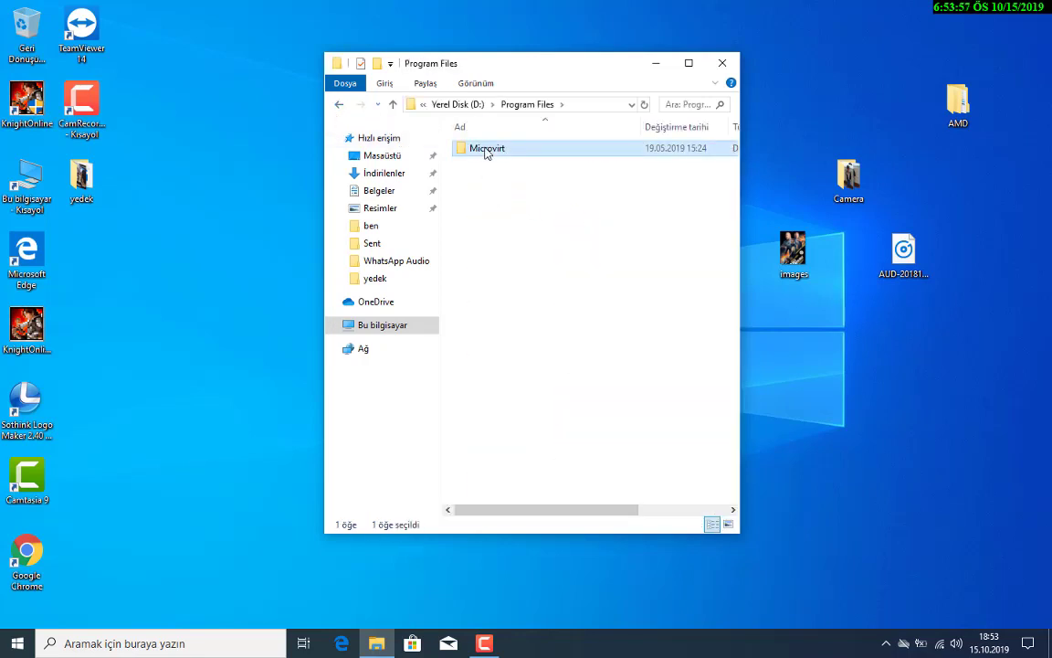
left_click(514, 435)
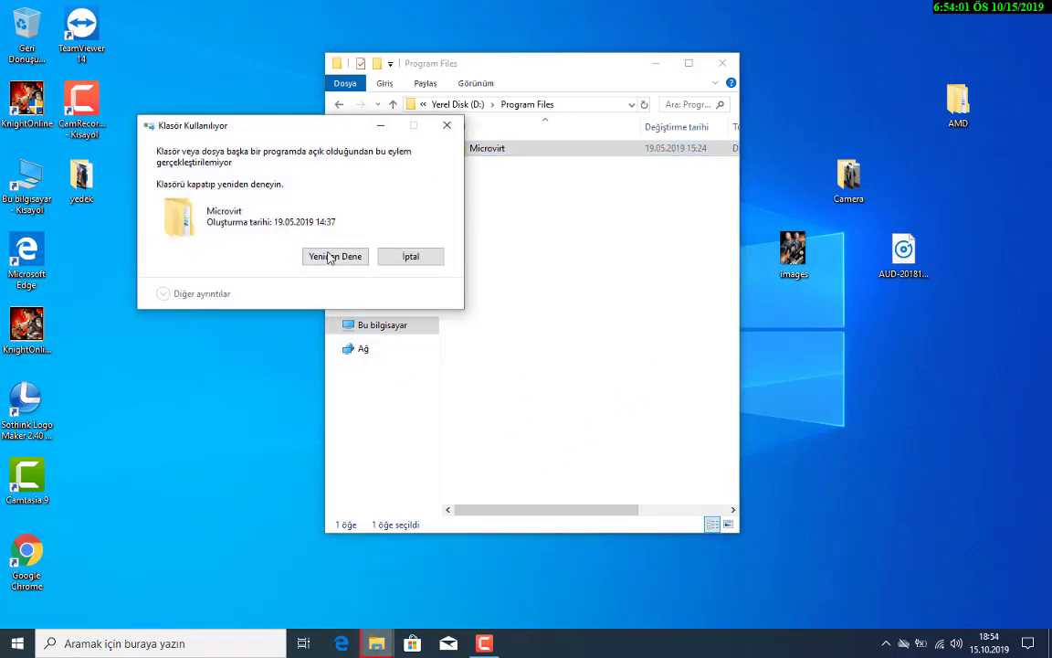
left_click(333, 258)
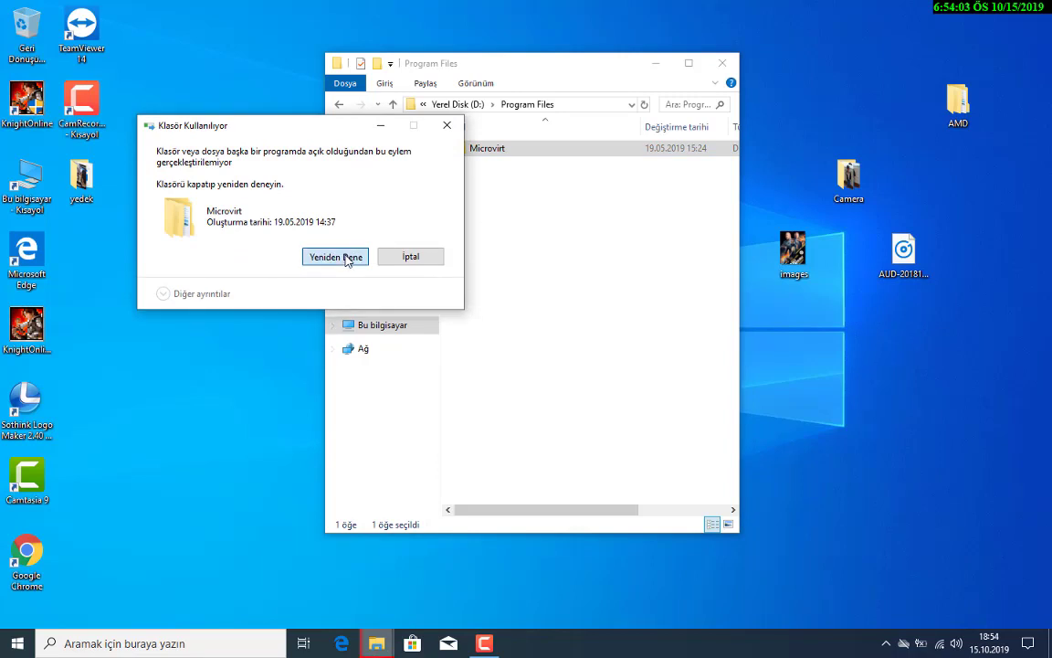
left_click(345, 258)
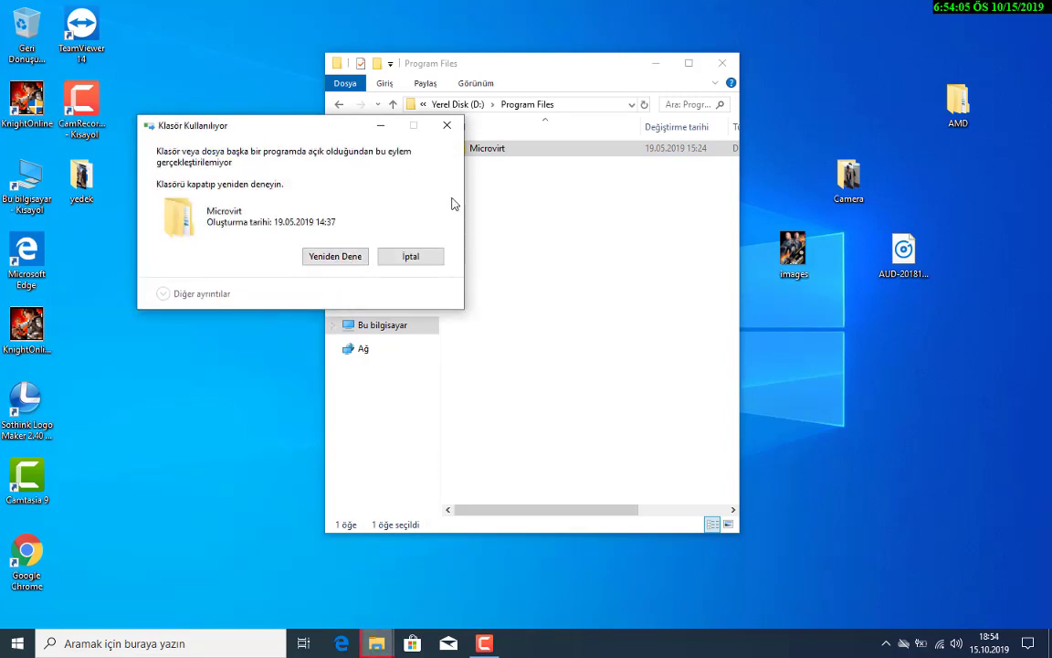
left_click(447, 126)
left_click(447, 125)
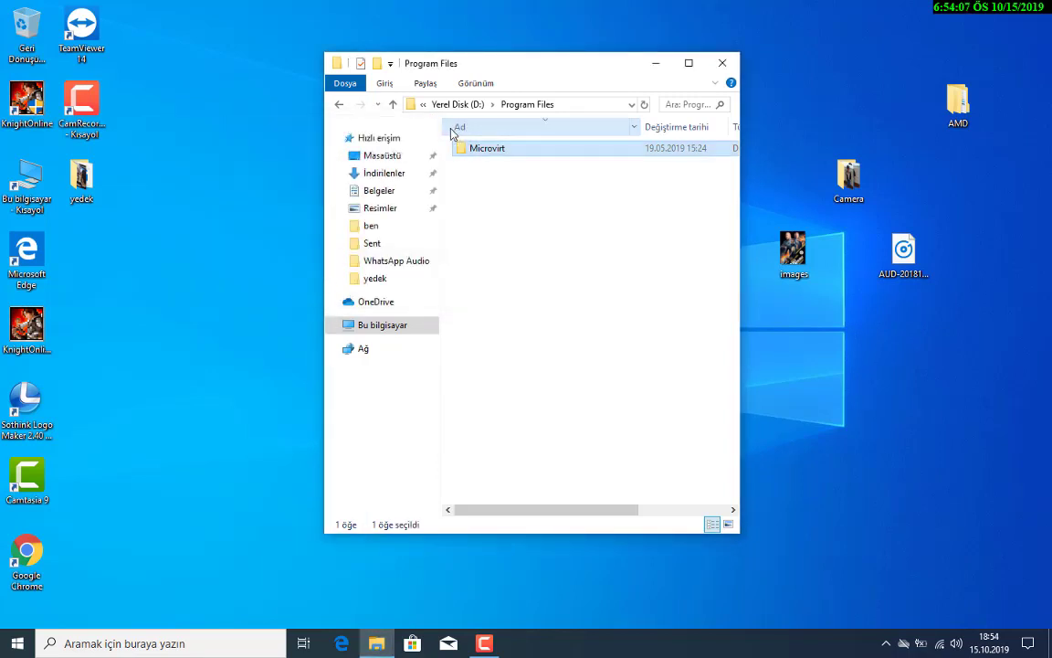
left_click(337, 104)
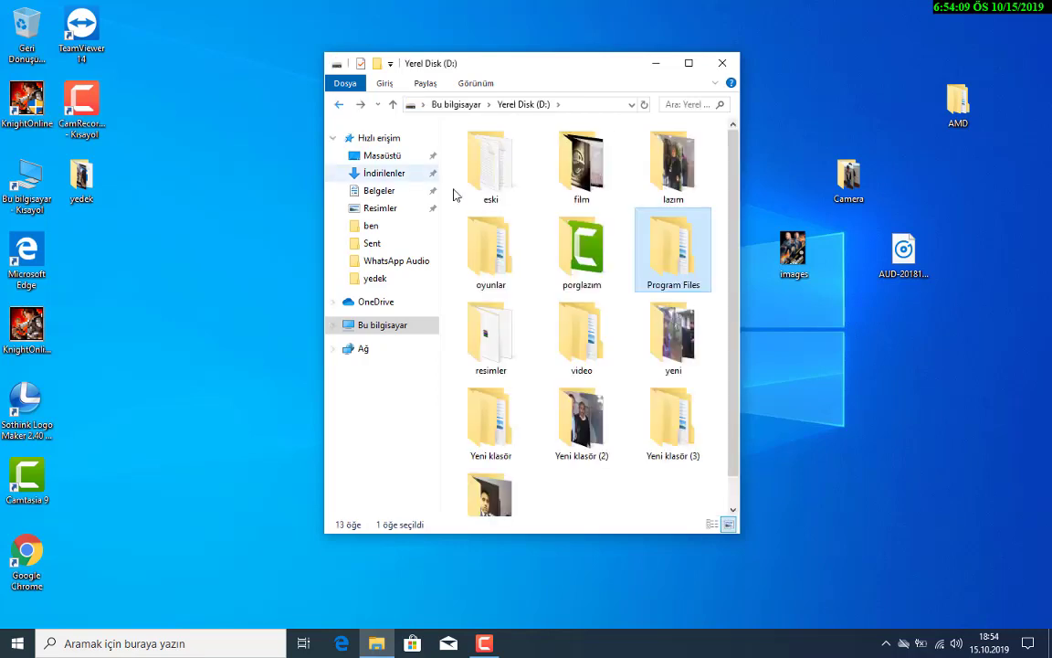
Step: View the resimler folder and the DCIM\Camera folder inside Yeni klasör on drive D:, and return to Yeni klasör
double_click(517, 366)
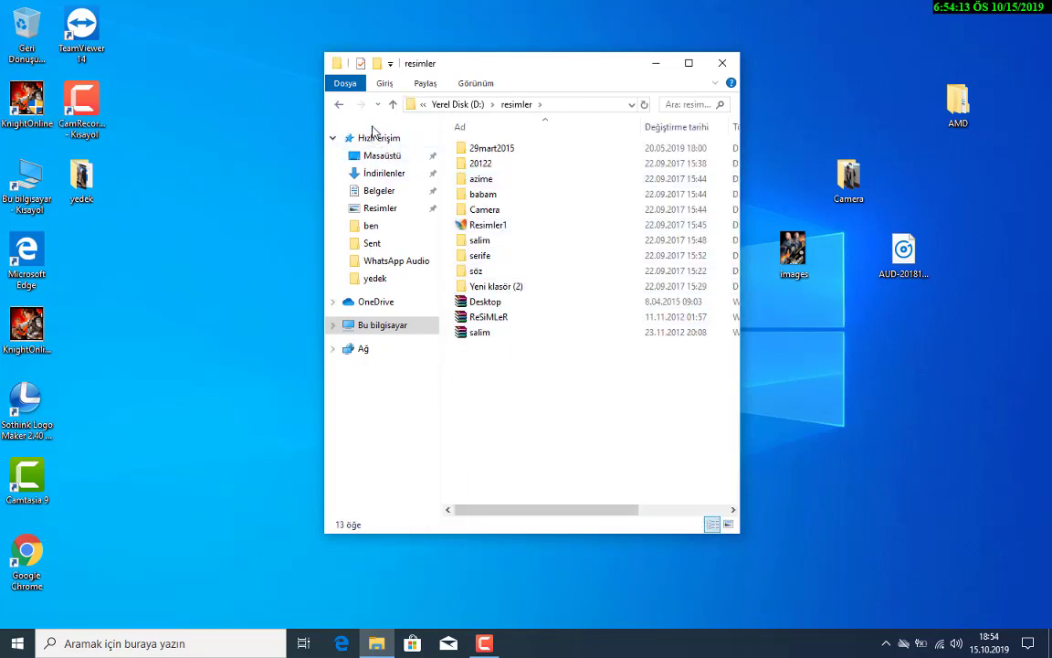
left_click(338, 104)
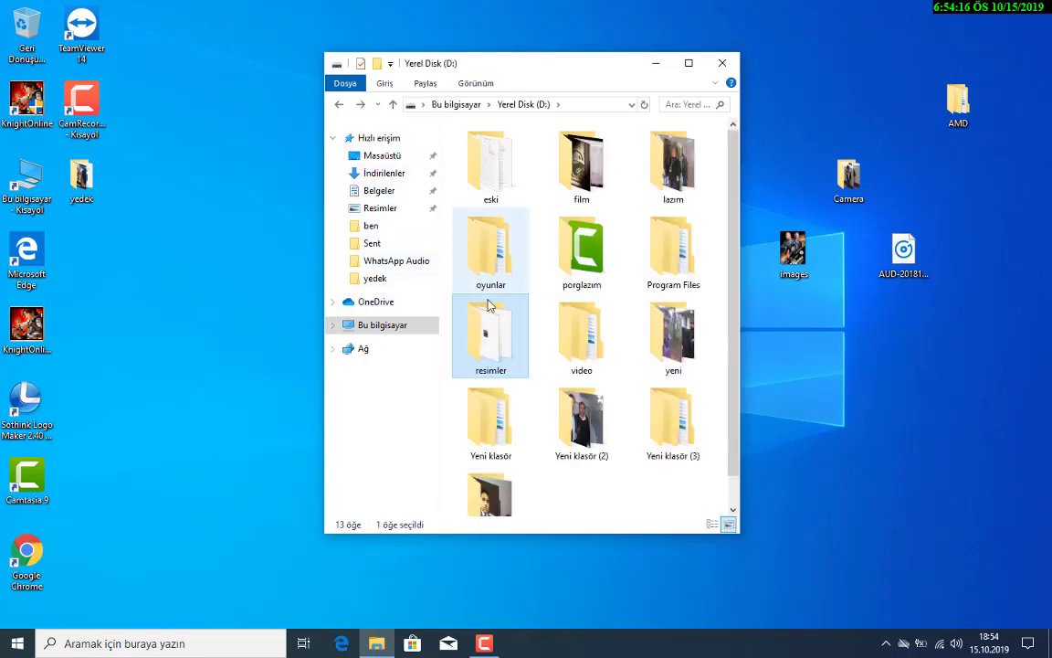
double_click(494, 422)
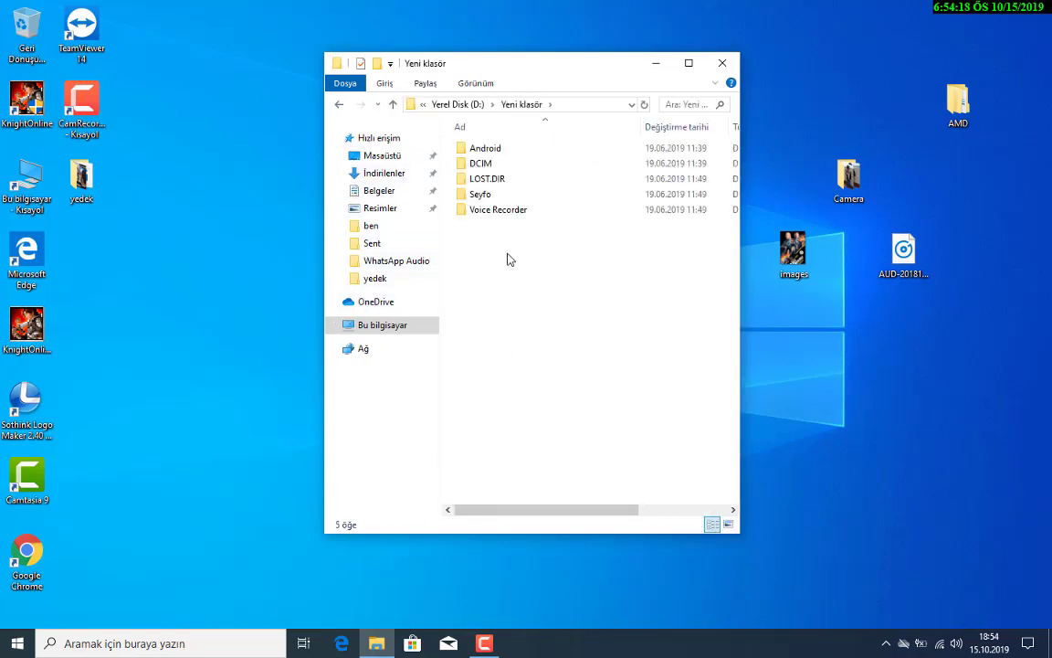
double_click(510, 164)
double_click(493, 150)
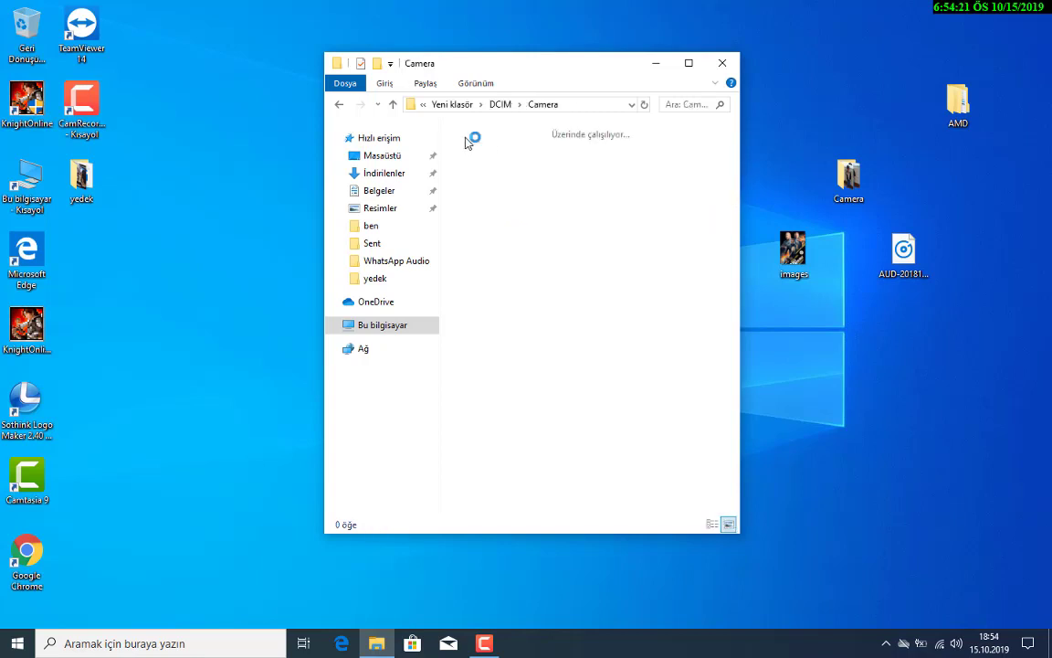
left_click(338, 105)
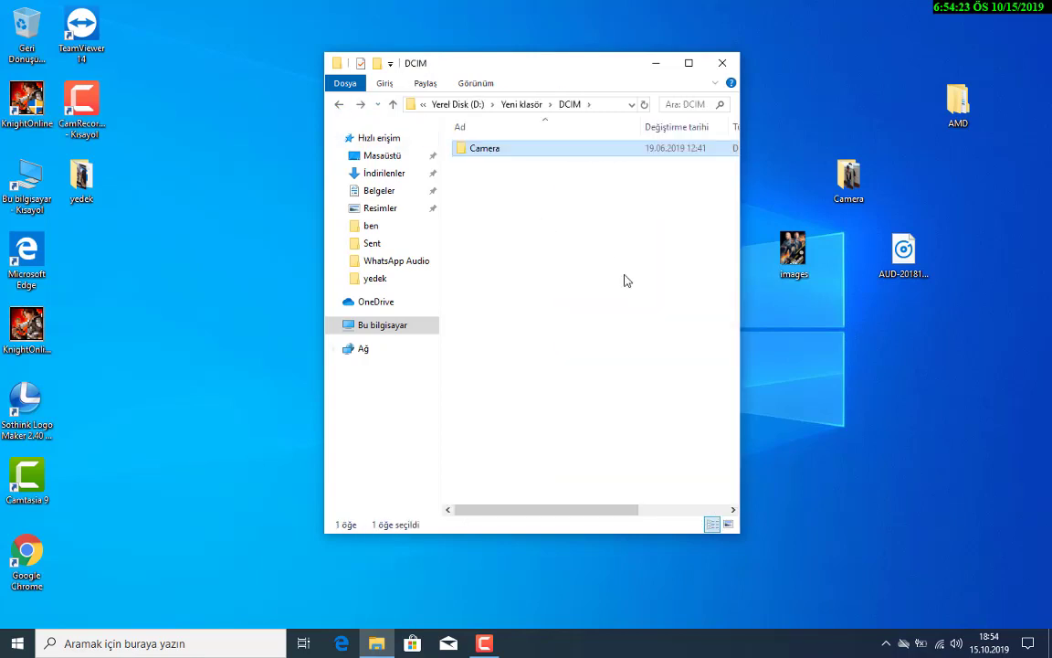
left_click(338, 104)
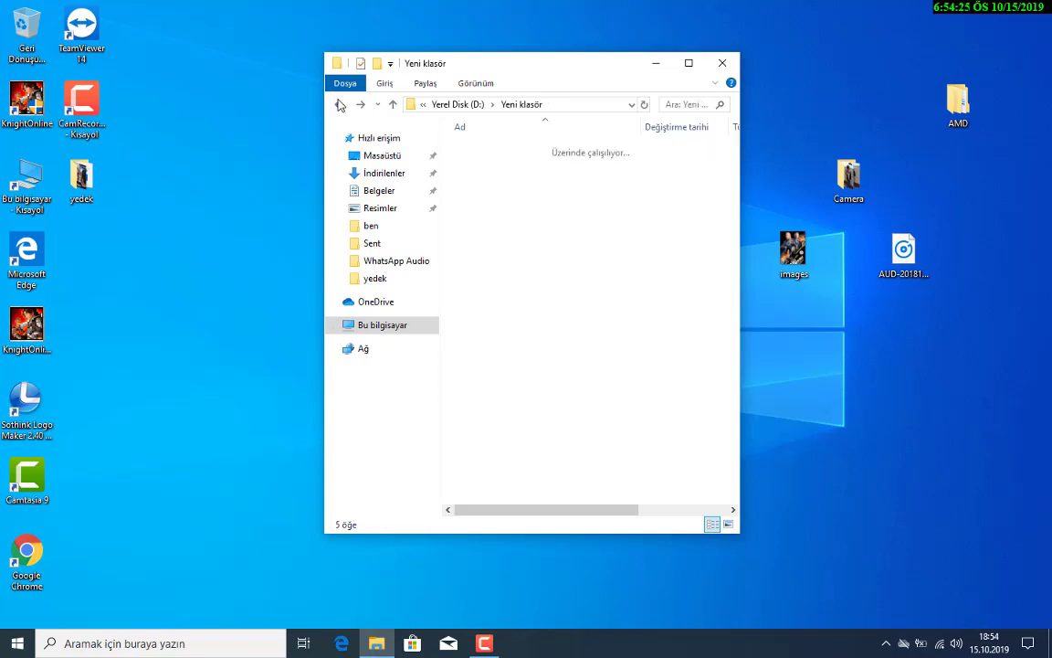
Step: View the folder listed below LOST.DIR in Yeni klasör, return to drive D:'s folder list and close the window
left_click(523, 199)
double_click(524, 199)
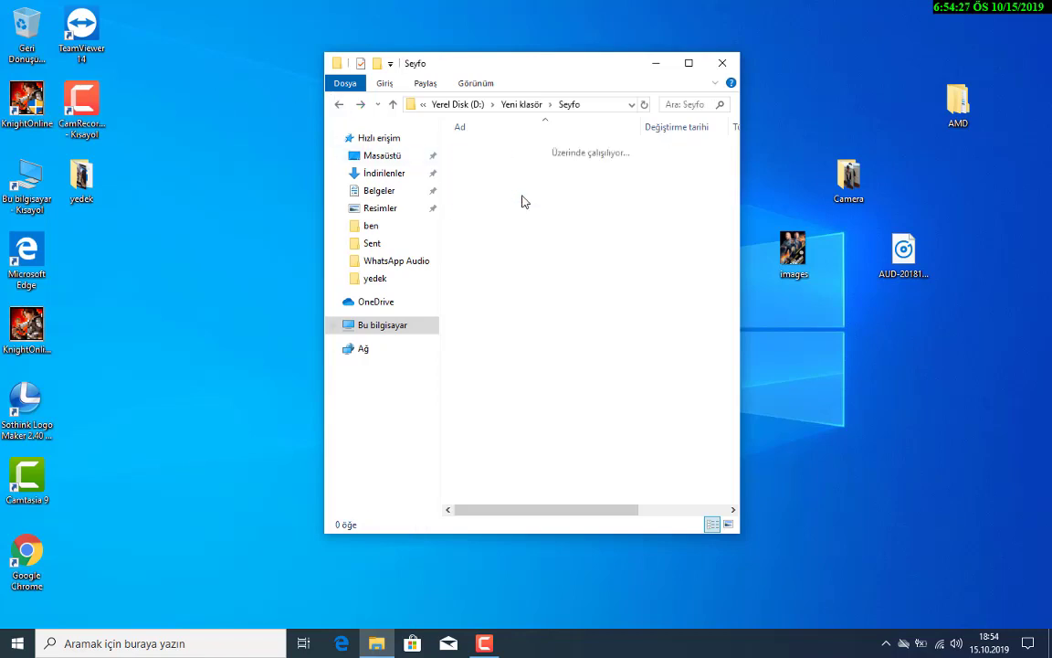
left_click(338, 105)
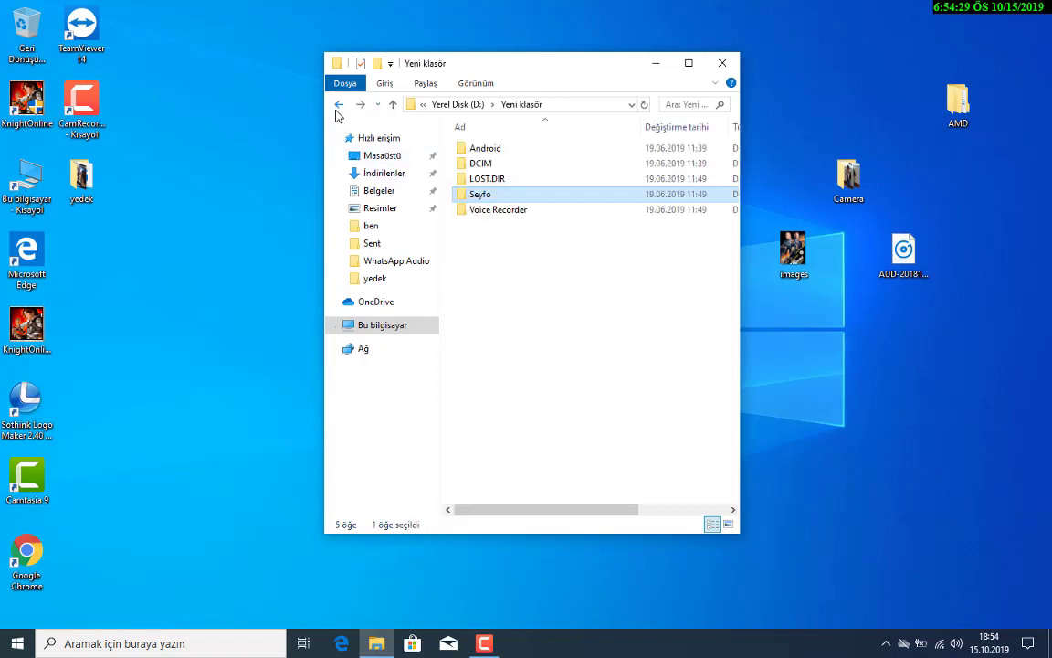
left_click(338, 105)
scroll(632, 393, "down", 1)
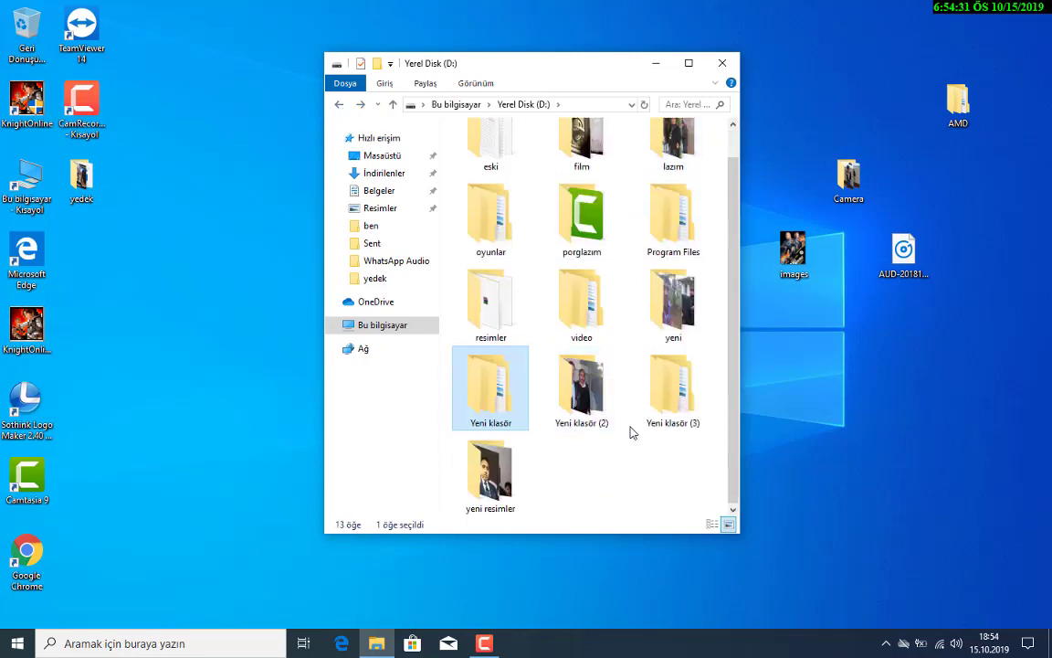
left_click(722, 63)
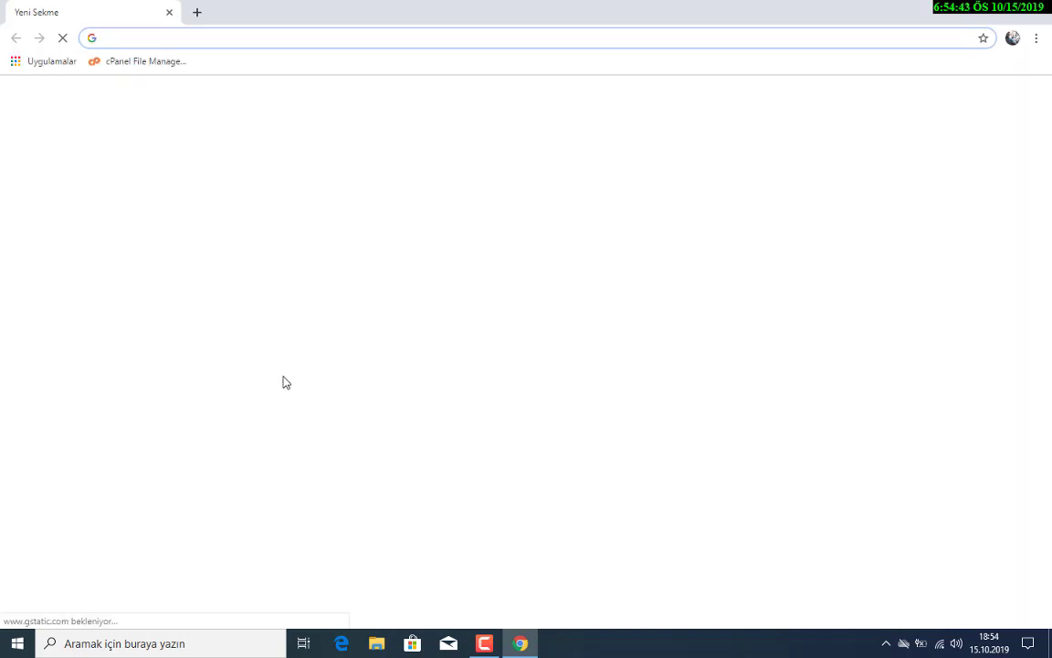
left_click(385, 364)
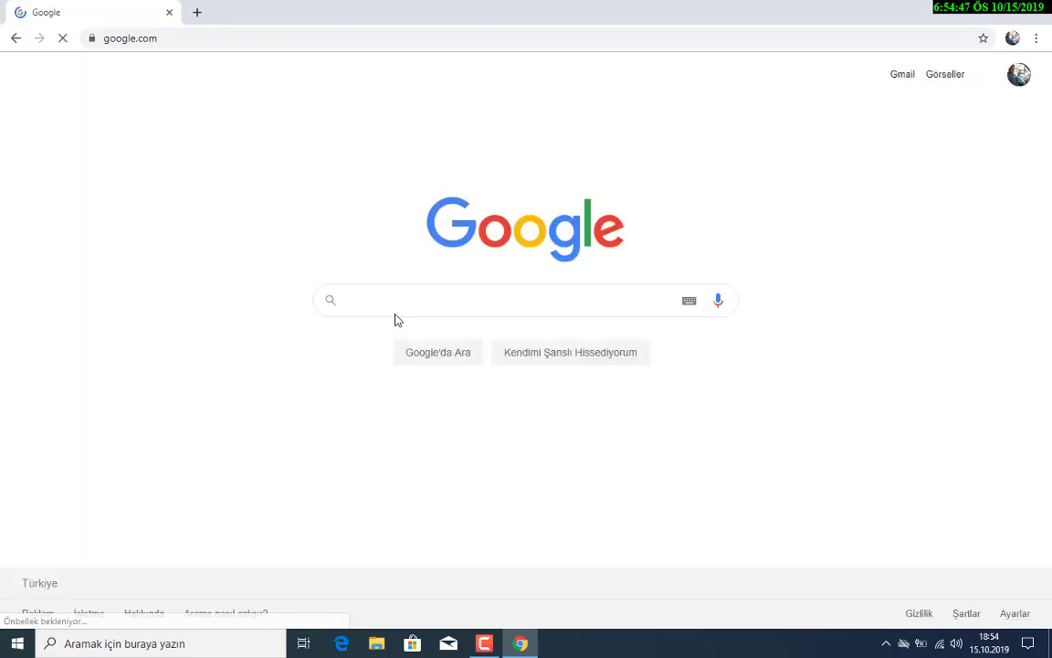
left_click(405, 299)
type("www")
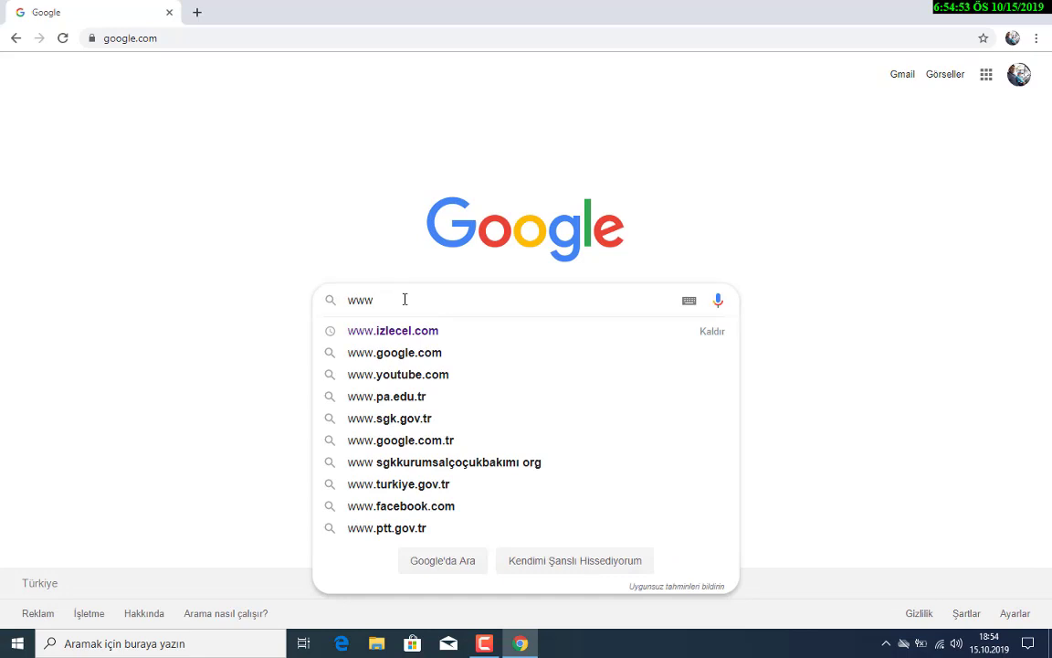
type("i")
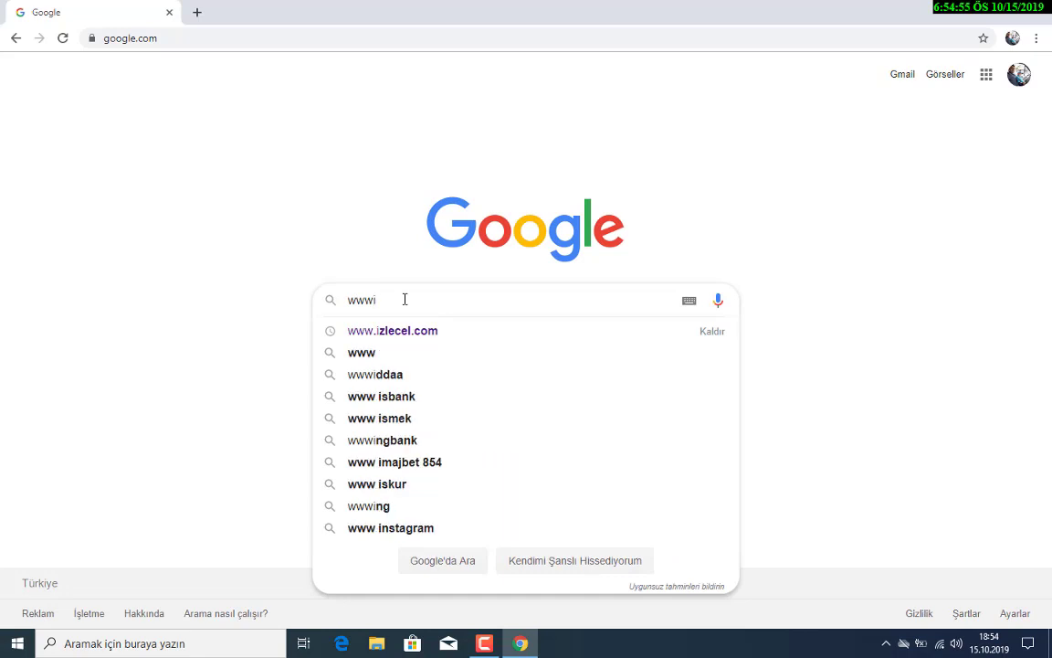
key("Down")
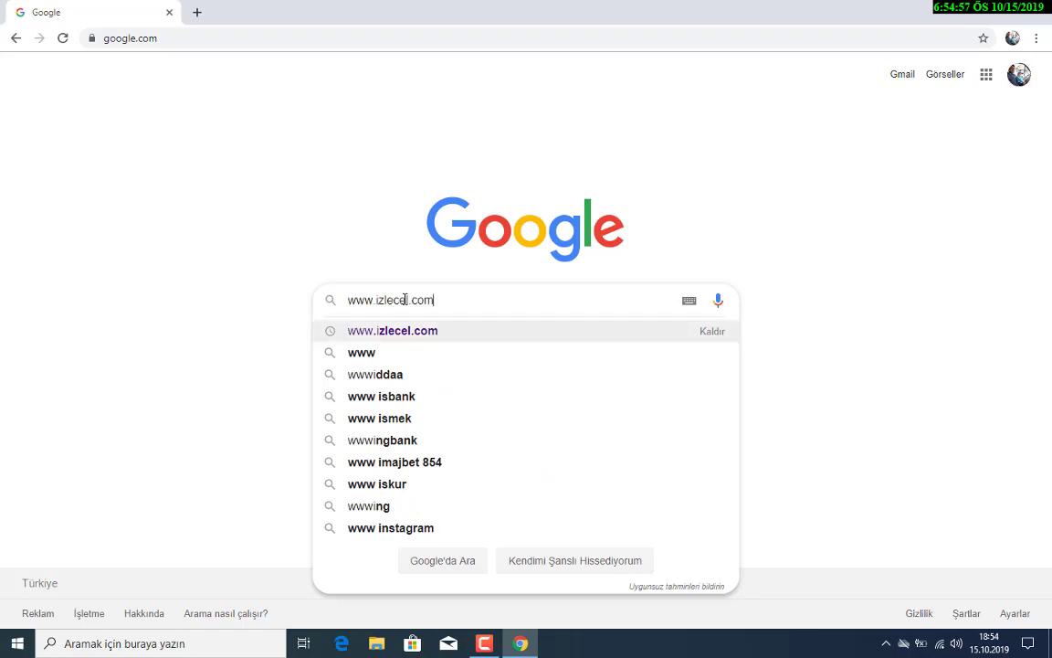
key("Return")
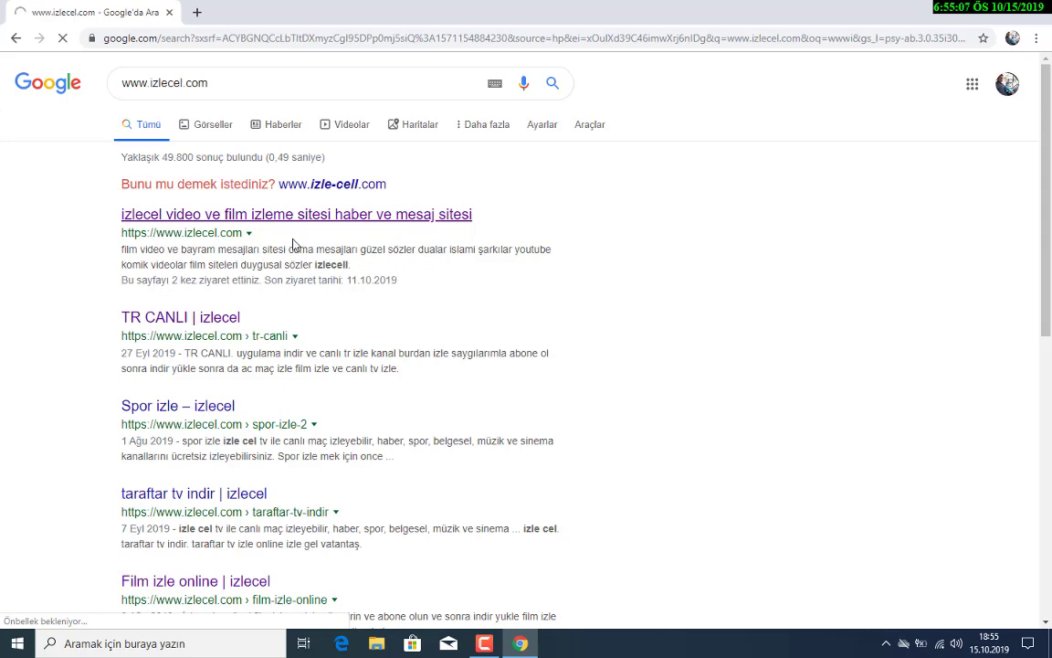
Step: Open the izlecel.com home page from the first search result
scroll(288, 252, "down", 2)
scroll(287, 254, "up", 2)
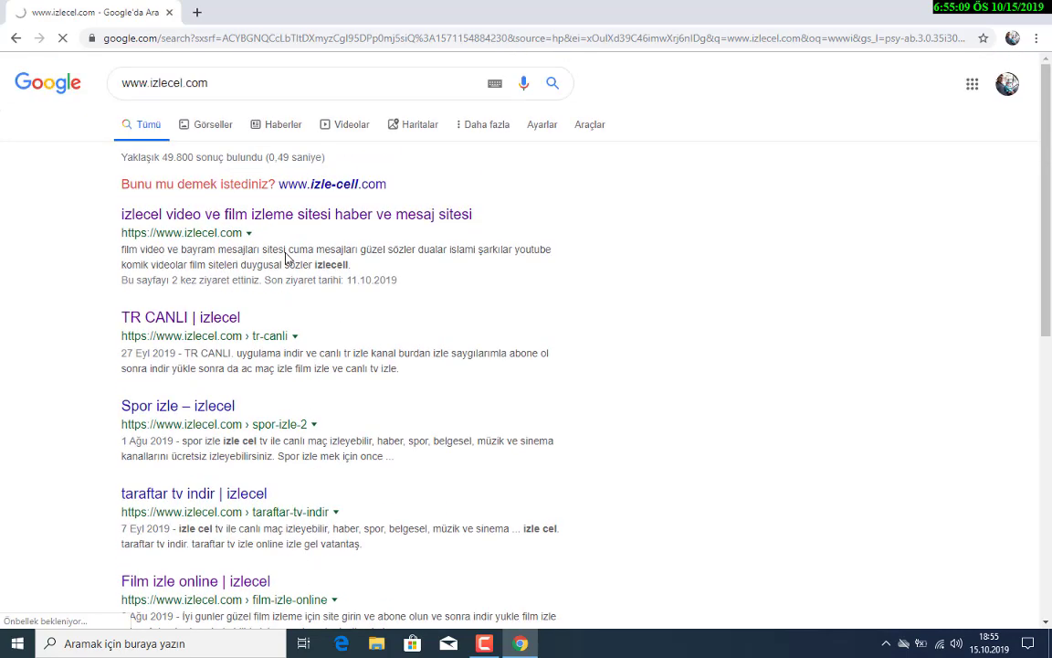
left_click(253, 237)
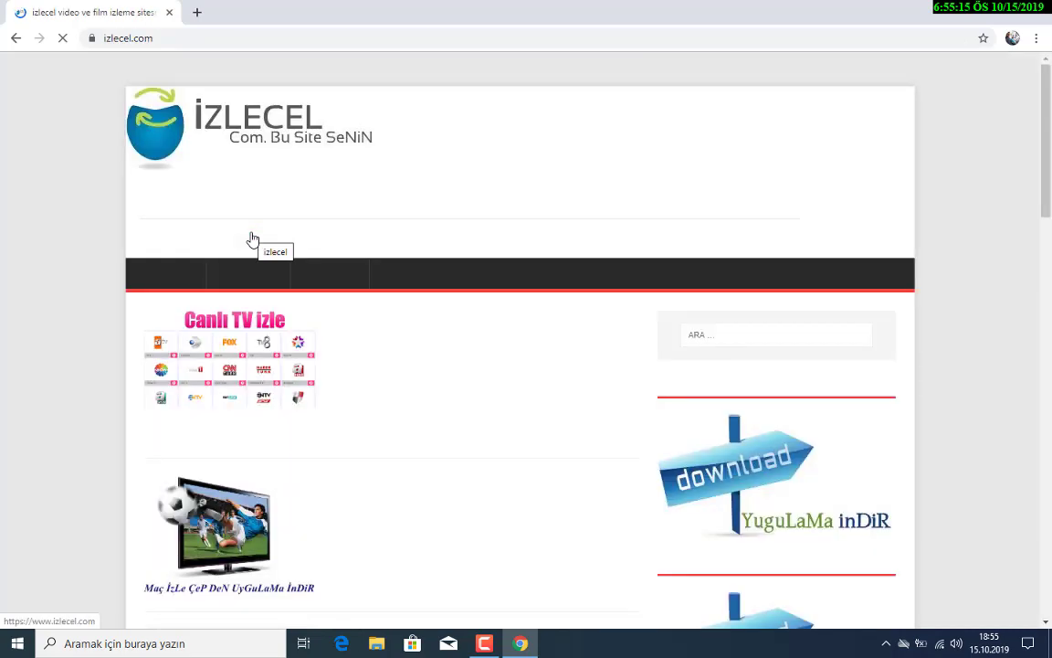
Step: Look over the posts on the izlecel.com home page and open the TR CANLI post
scroll(292, 302, "down", 10)
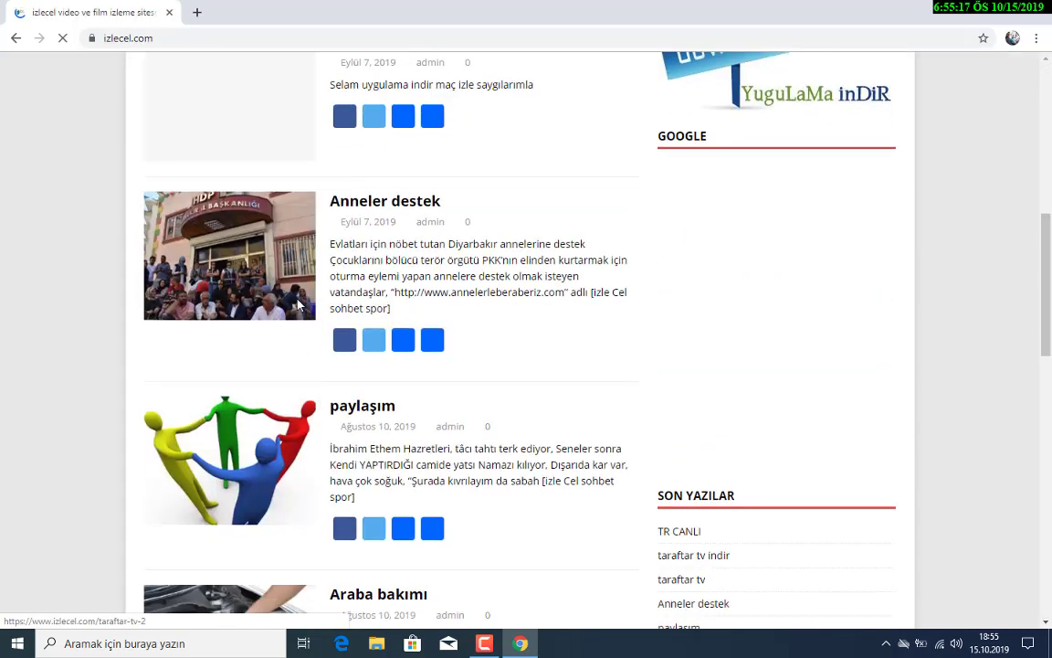
scroll(298, 306, "down", 9)
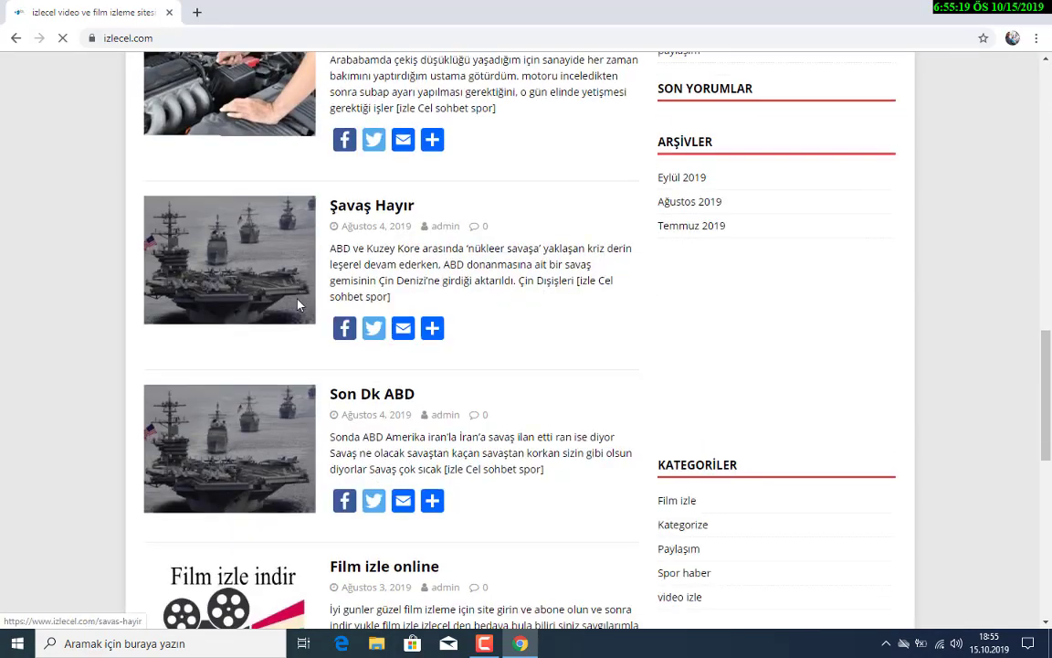
scroll(298, 308, "up", 10)
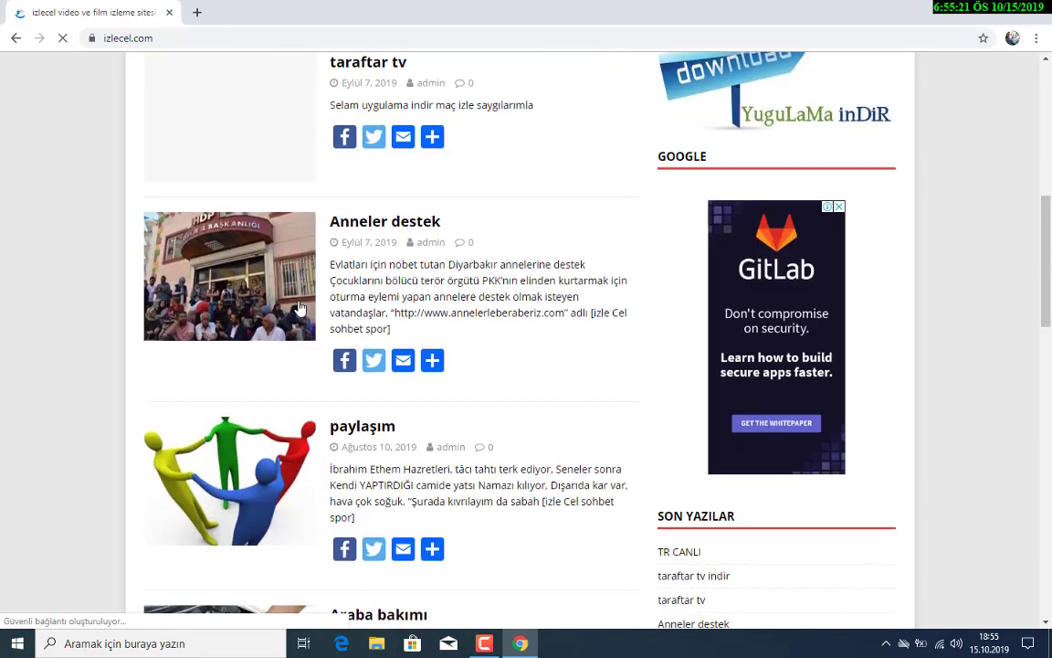
scroll(290, 309, "up", 3)
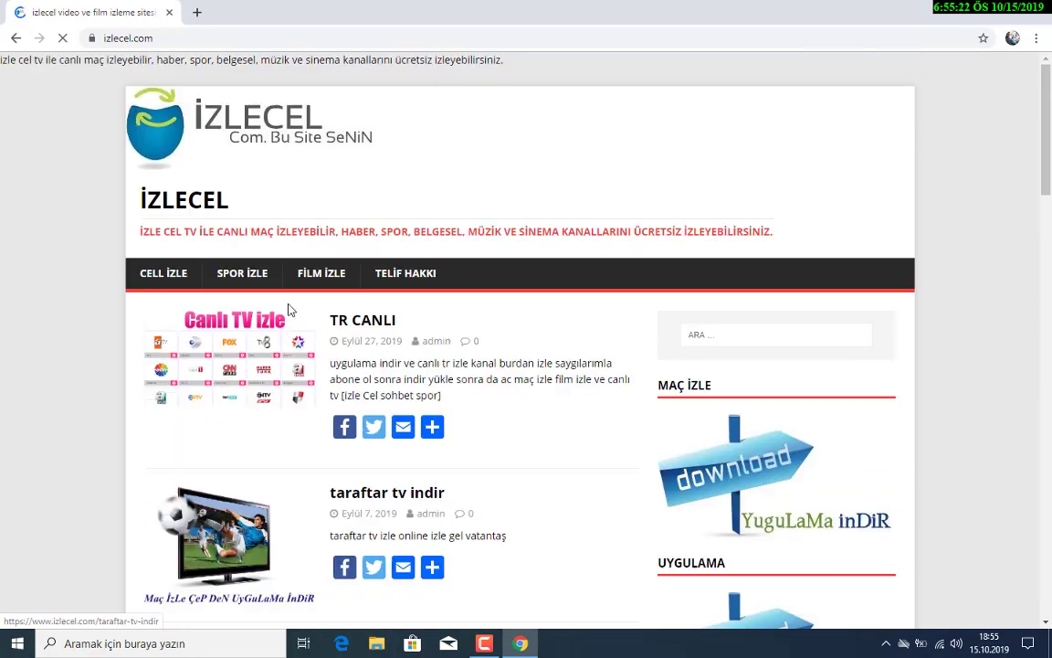
left_click(290, 375)
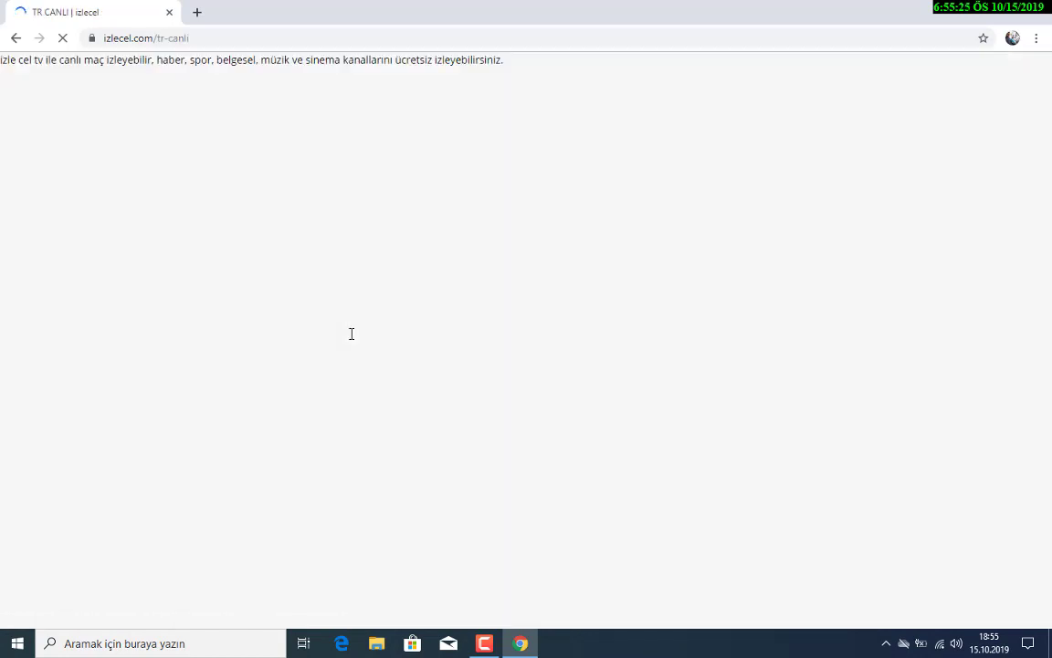
Step: Examine the TR CANLI post, including its channel list, app download link, tags, comment form and footer, and return to its beginning
scroll(358, 338, "down", 2)
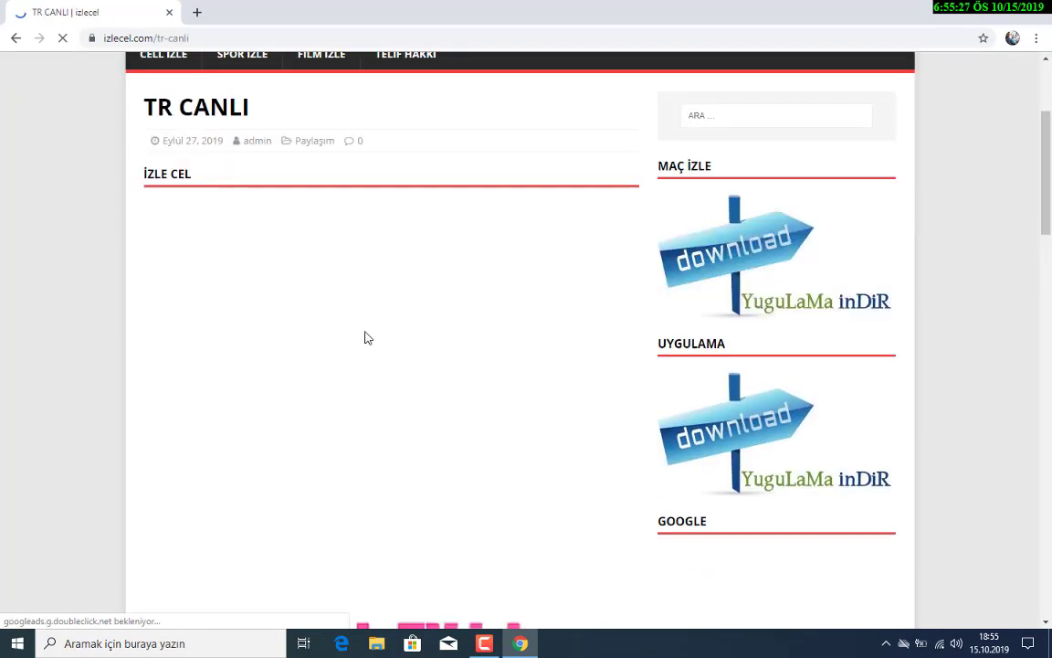
scroll(365, 338, "down", 1)
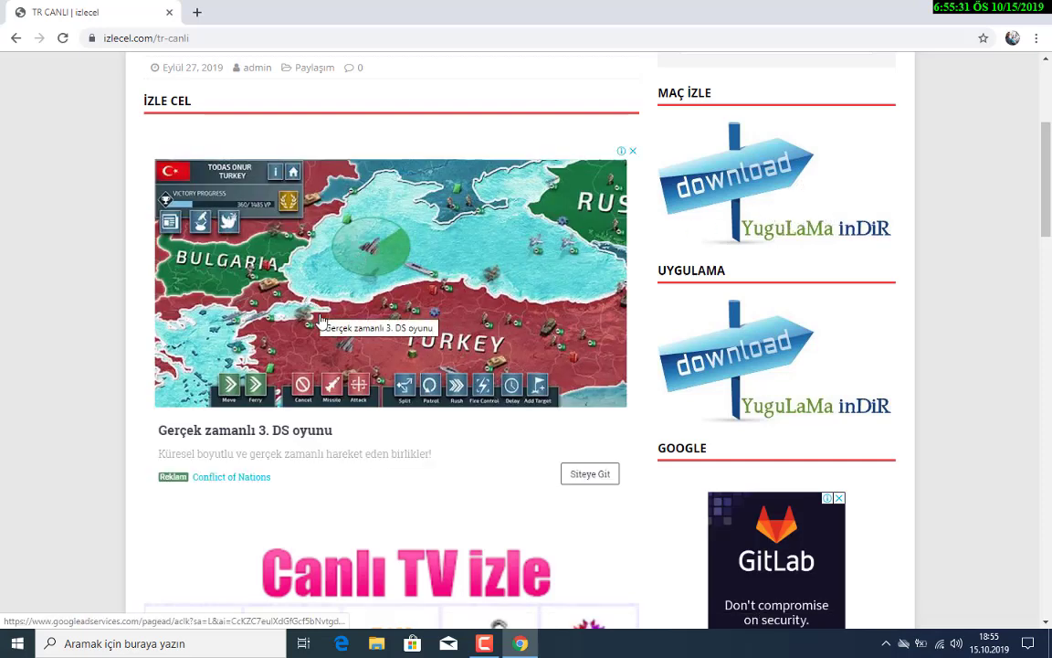
scroll(676, 299, "down", 2)
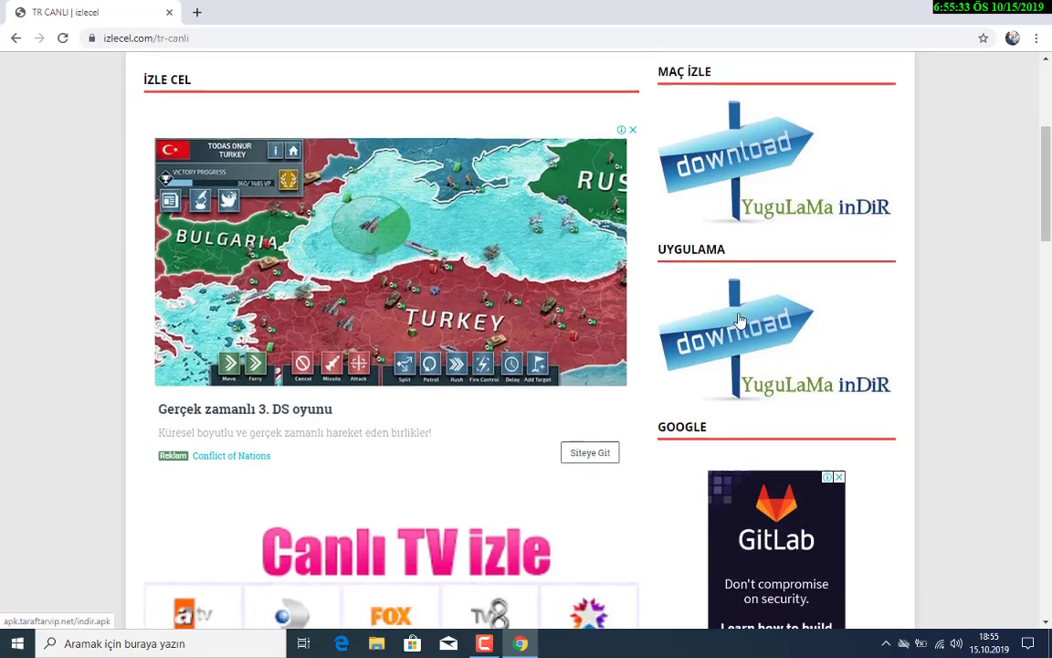
scroll(753, 361, "down", 1)
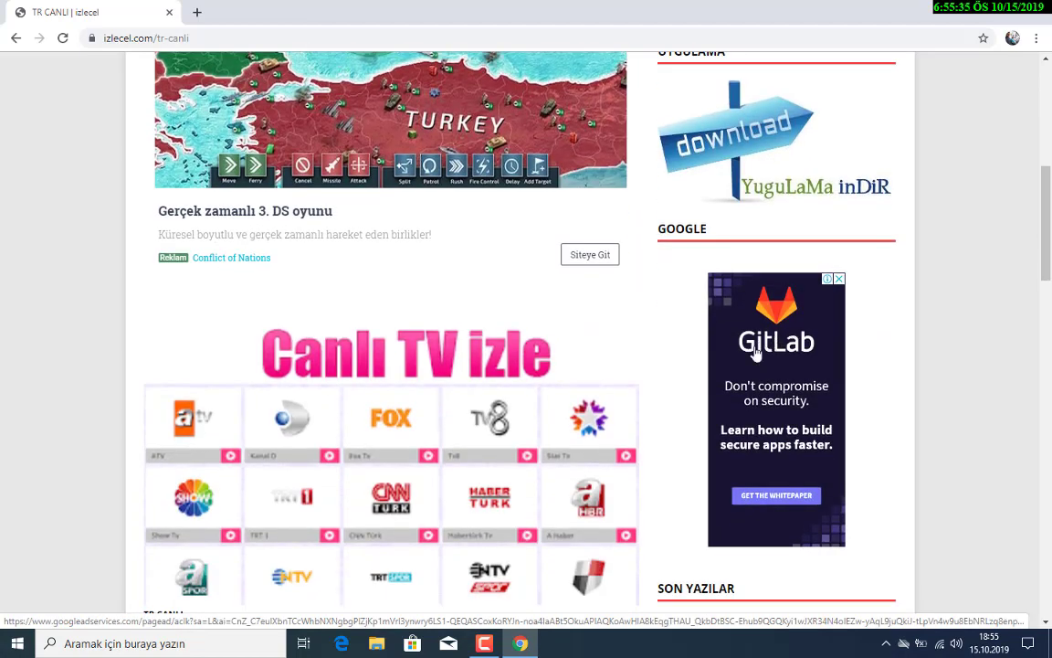
scroll(755, 355, "down", 4)
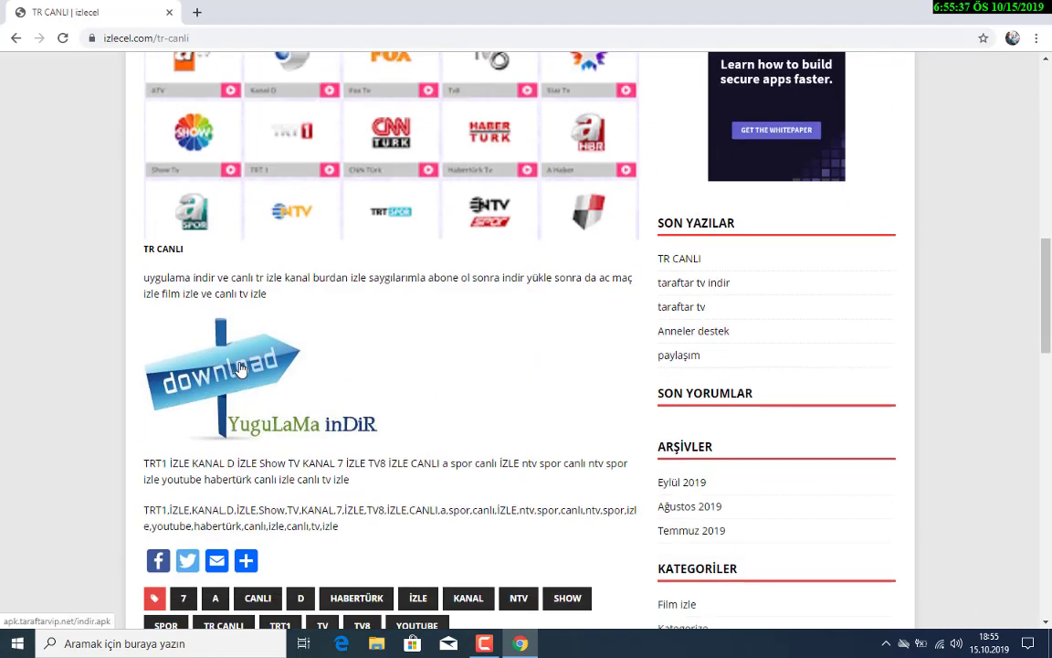
scroll(441, 343, "down", 6)
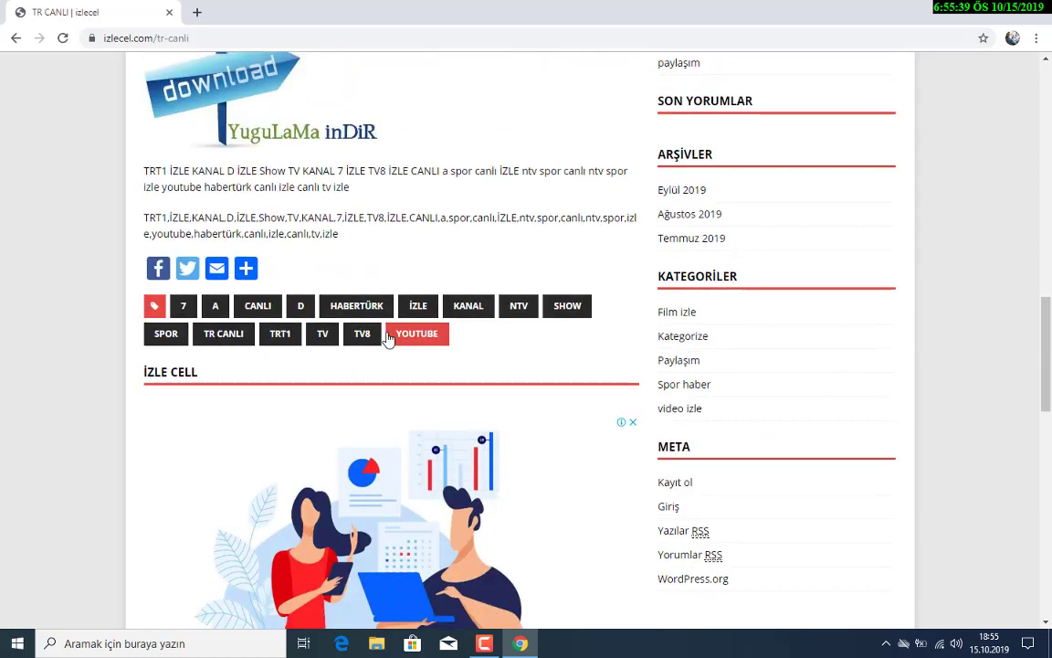
scroll(395, 332, "down", 3)
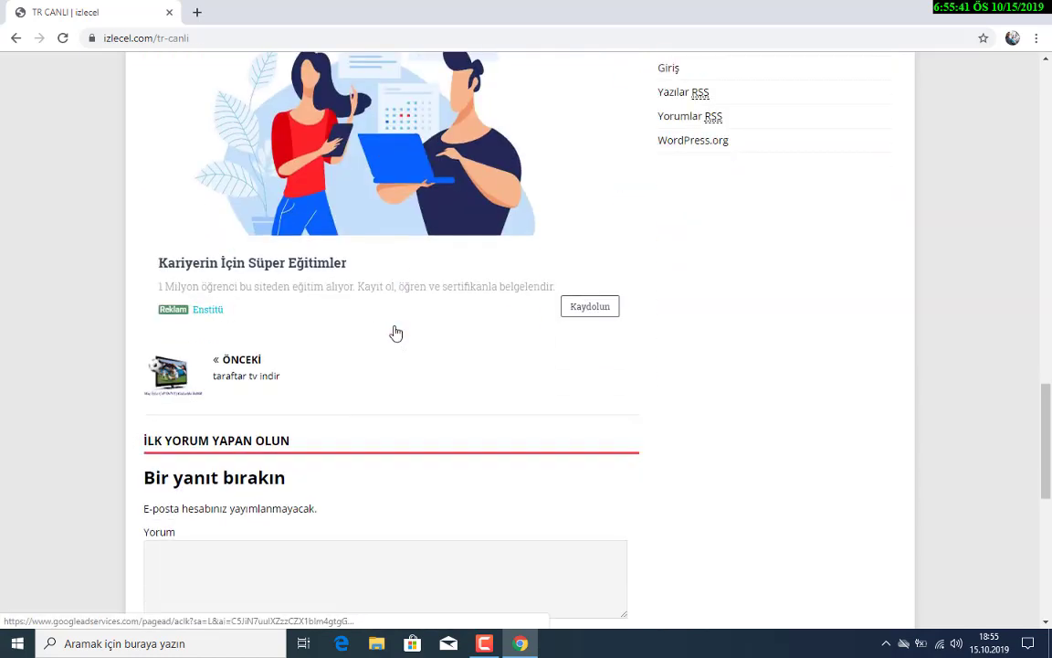
scroll(395, 332, "down", 8)
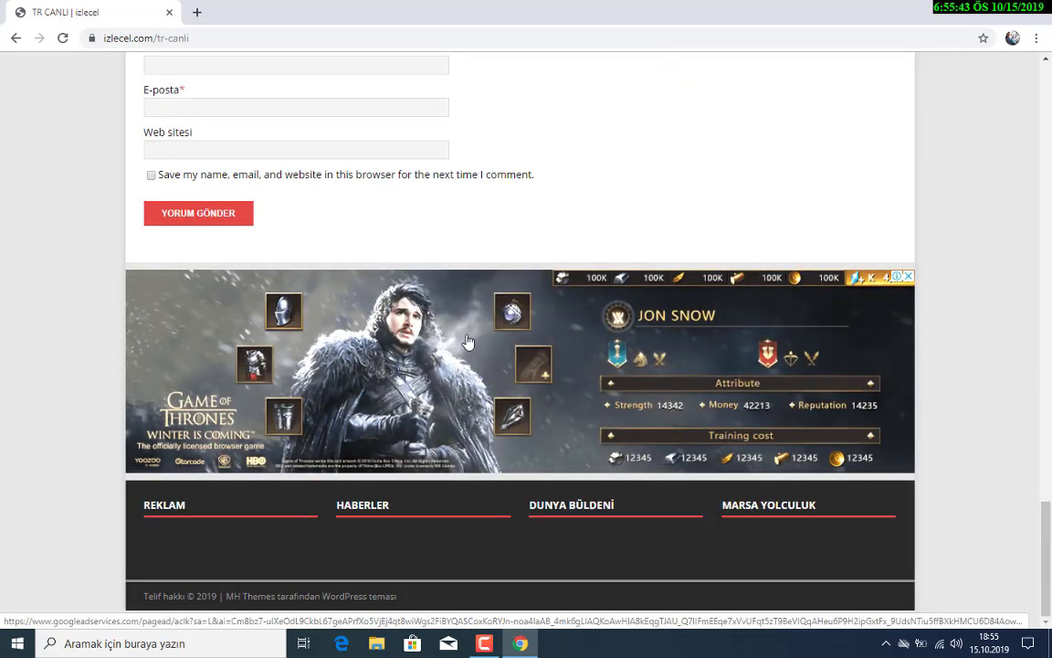
scroll(496, 347, "up", 2)
scroll(500, 366, "down", 2)
scroll(387, 376, "up", 15)
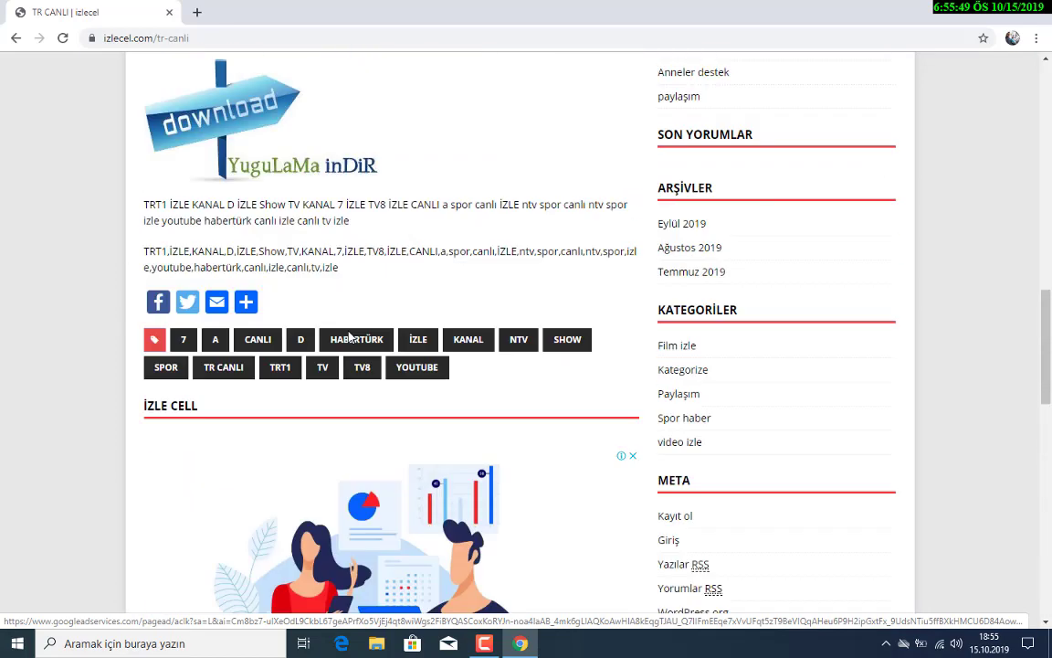
scroll(343, 327, "up", 10)
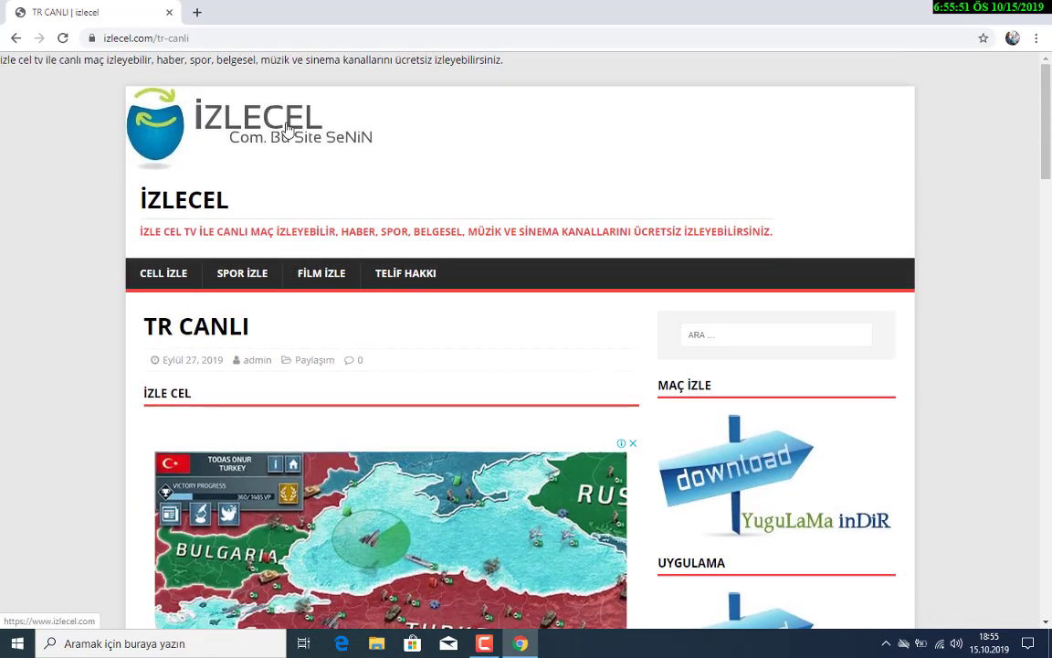